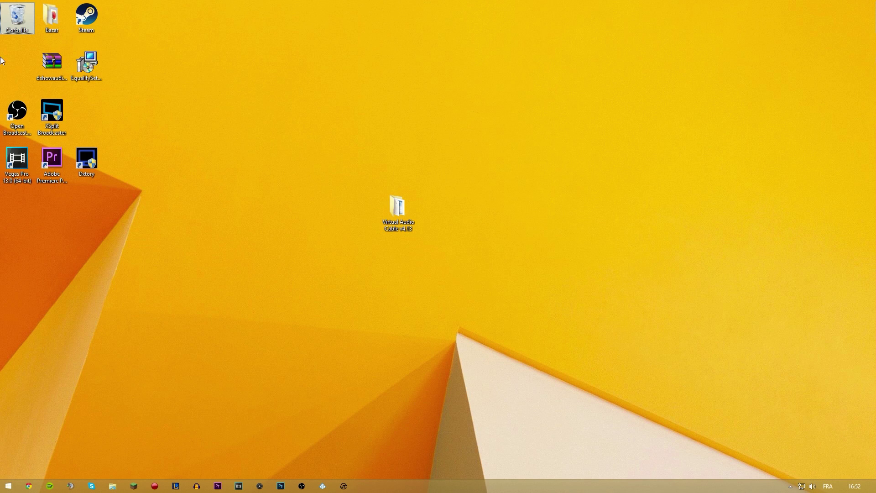
{"action": "left_click_drag", "start_coordinate": [2, 49], "coordinate": [156, 169]}
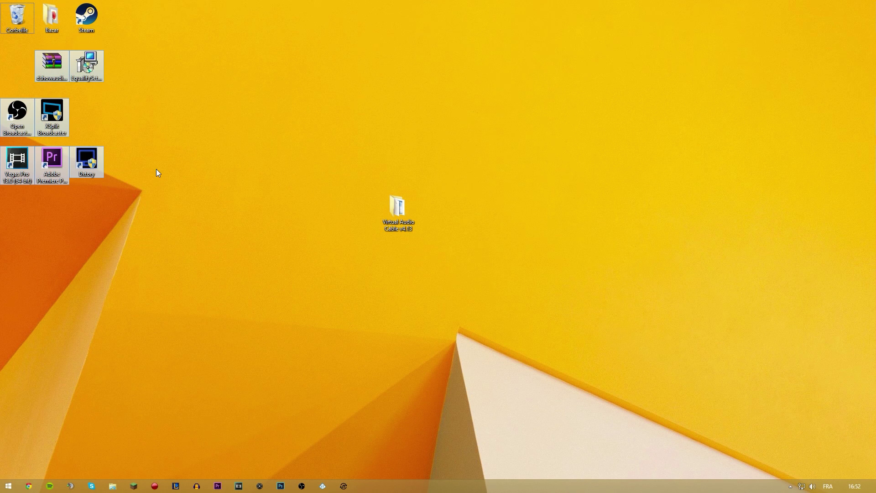
{"action": "left_click", "coordinate": [172, 191]}
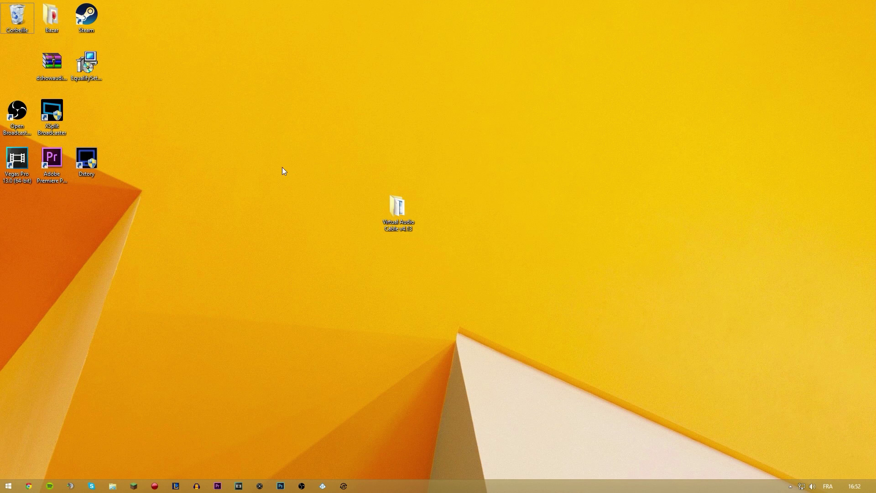
{"action": "left_click_drag", "start_coordinate": [326, 155], "coordinate": [493, 241]}
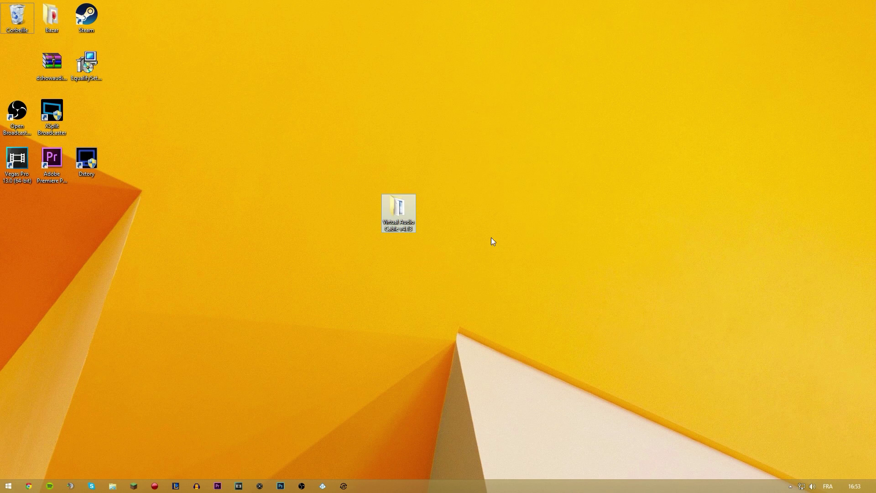
{"action": "left_click_drag", "start_coordinate": [342, 153], "coordinate": [463, 275]}
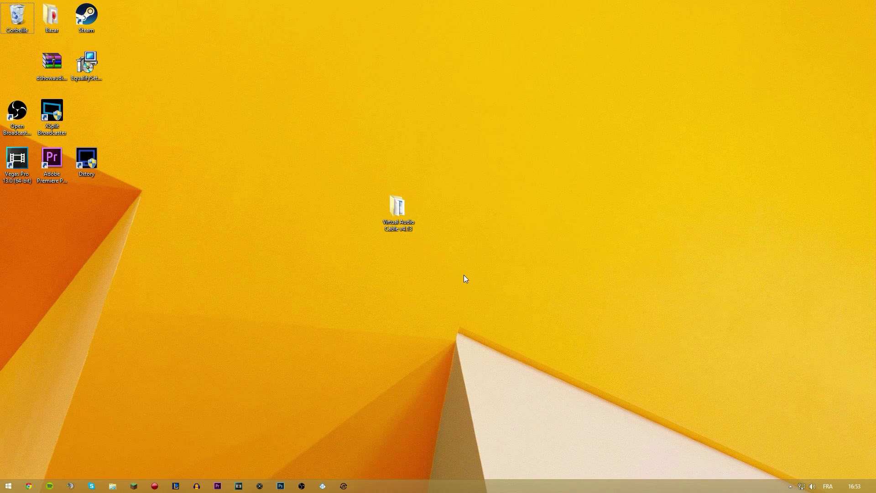
Open the Virtual Audio Cable v4.13 folder on the desktop and select the setup64.exe installer
{"action": "double_click", "coordinate": [411, 214]}
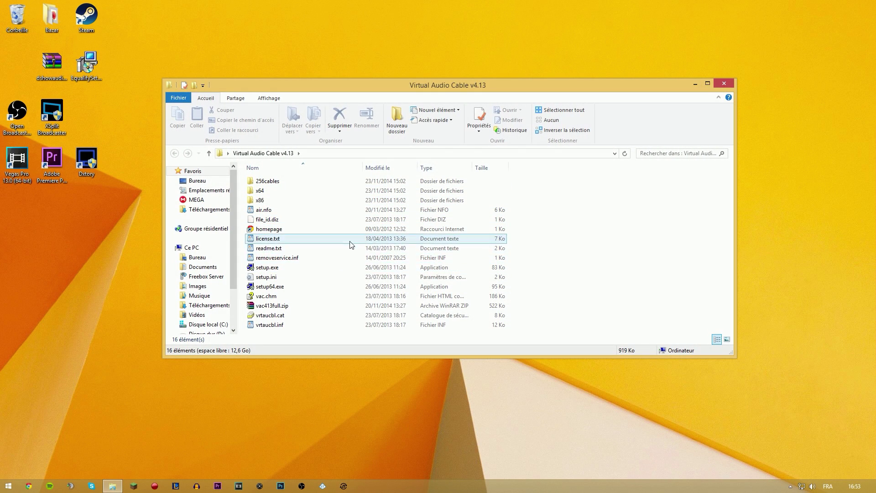
{"action": "left_click", "coordinate": [265, 259]}
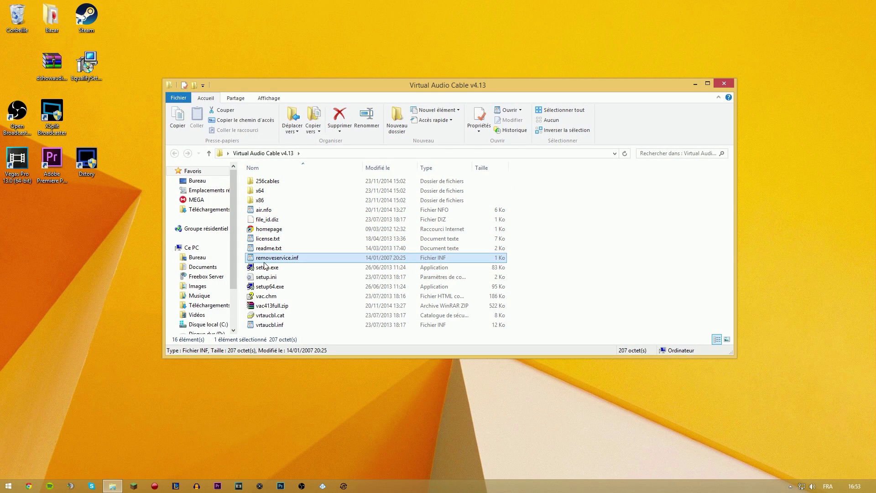
{"action": "left_click", "coordinate": [267, 287]}
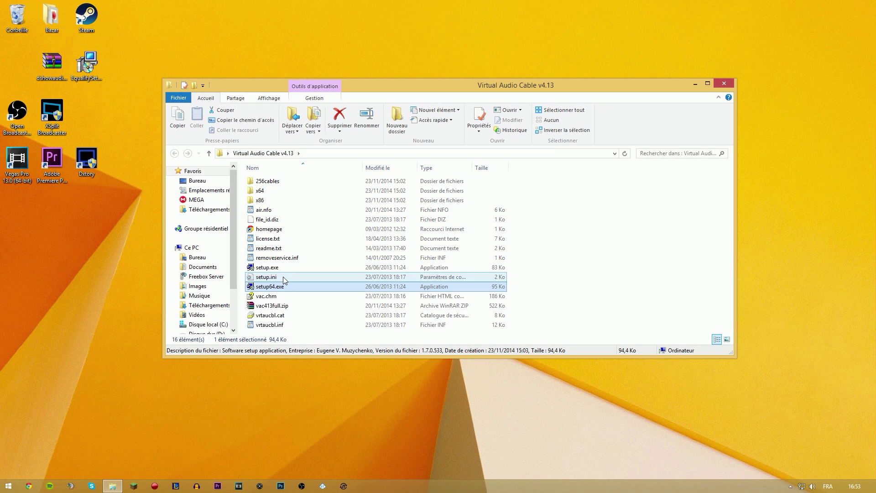
Check in the system properties of Ce PC whether Windows is 32-bit or 64-bit, and close them
{"action": "left_click", "coordinate": [8, 486]}
{"action": "right_click", "coordinate": [124, 319]}
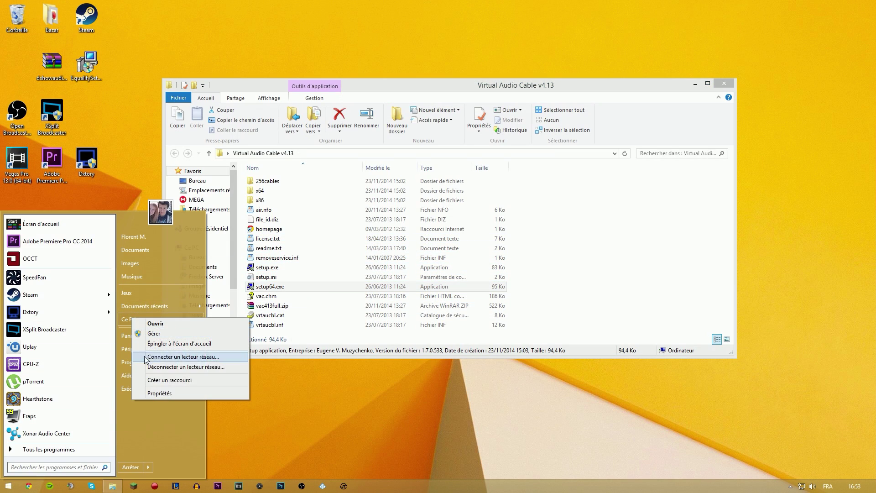
{"action": "left_click", "coordinate": [159, 393]}
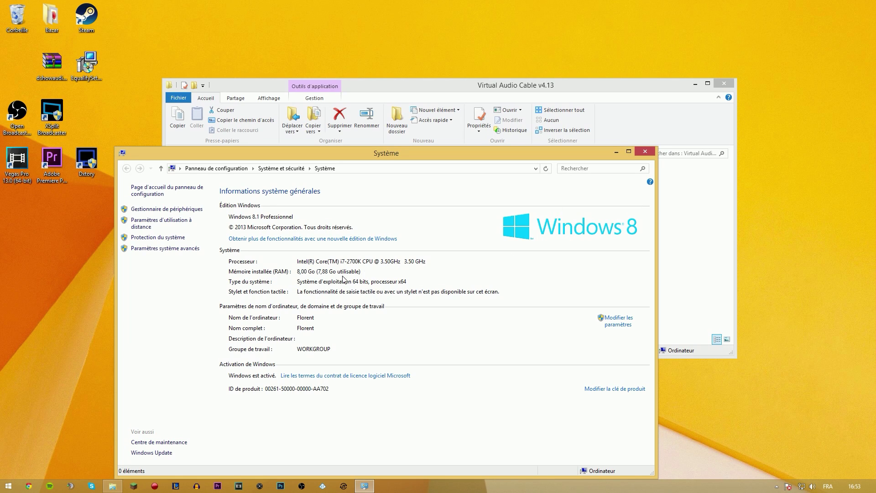
{"action": "left_click", "coordinate": [644, 152]}
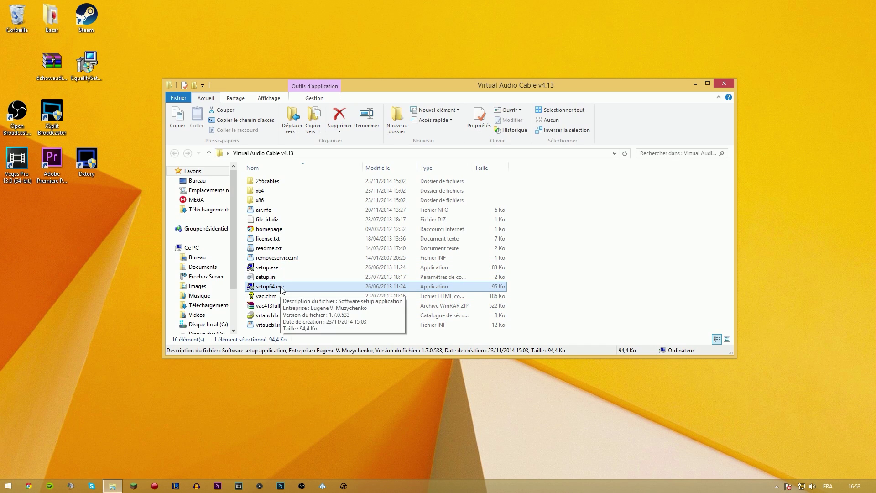
Install Virtual Audio Cable with setup64.exe, accepting the license agreement and keeping the default folders, and close the installer folder
{"action": "left_click", "coordinate": [263, 269]}
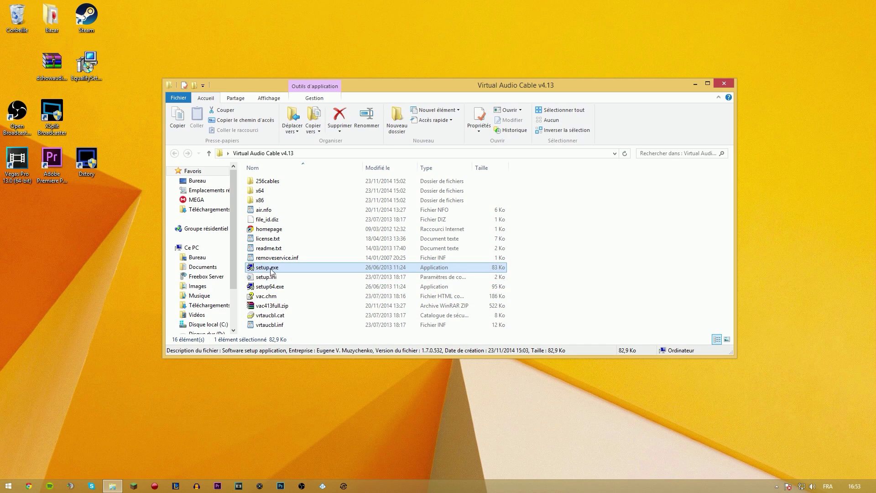
{"action": "double_click", "coordinate": [303, 287]}
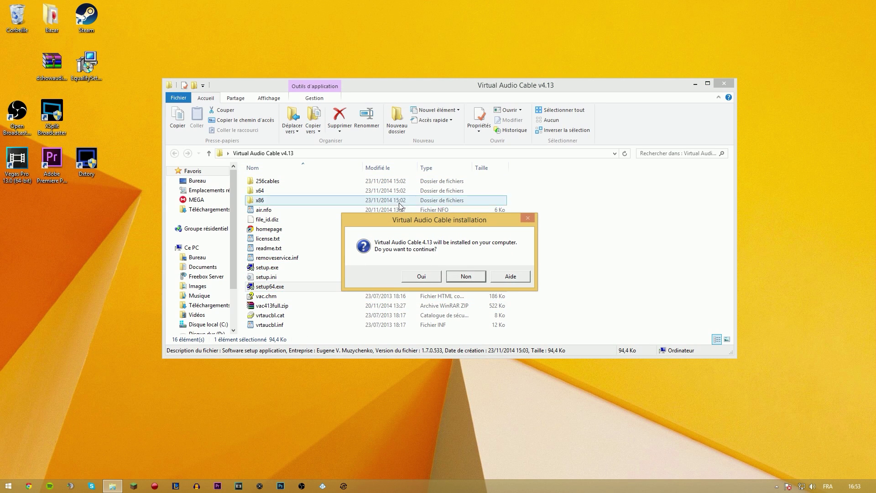
{"action": "left_click", "coordinate": [422, 277]}
{"action": "left_click", "coordinate": [419, 326]}
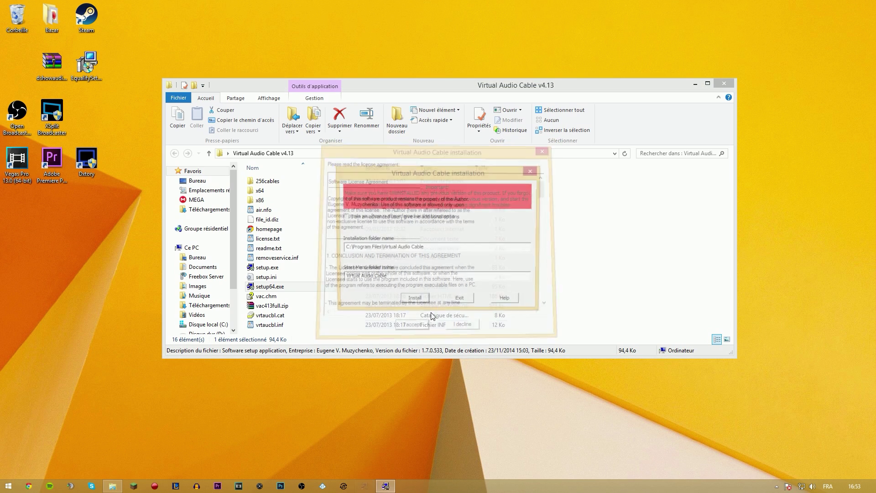
{"action": "left_click", "coordinate": [420, 299]}
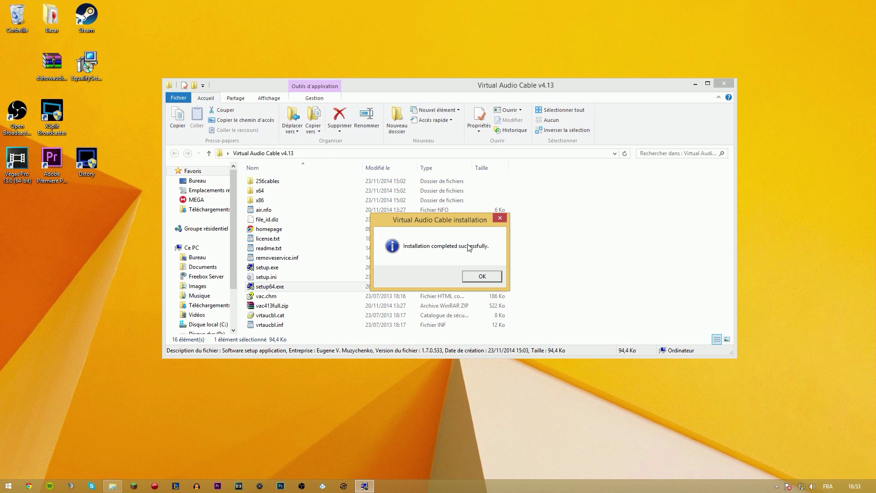
{"action": "left_click", "coordinate": [482, 277]}
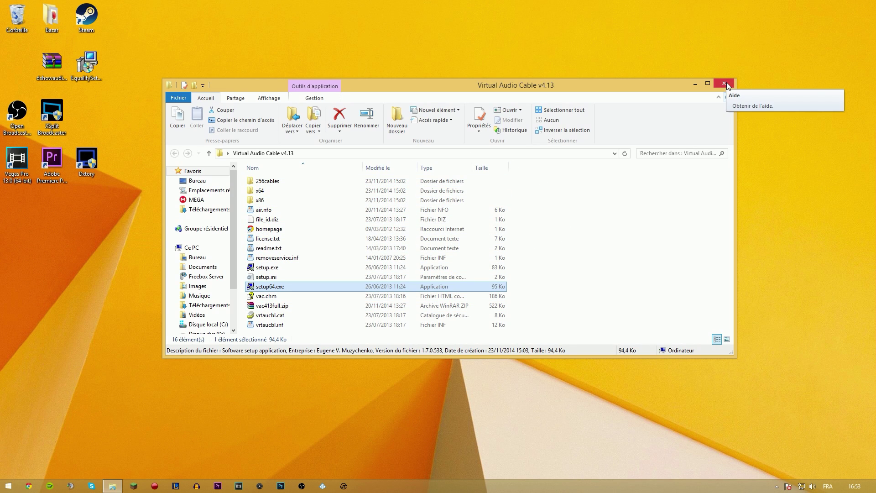
{"action": "left_click", "coordinate": [672, 263]}
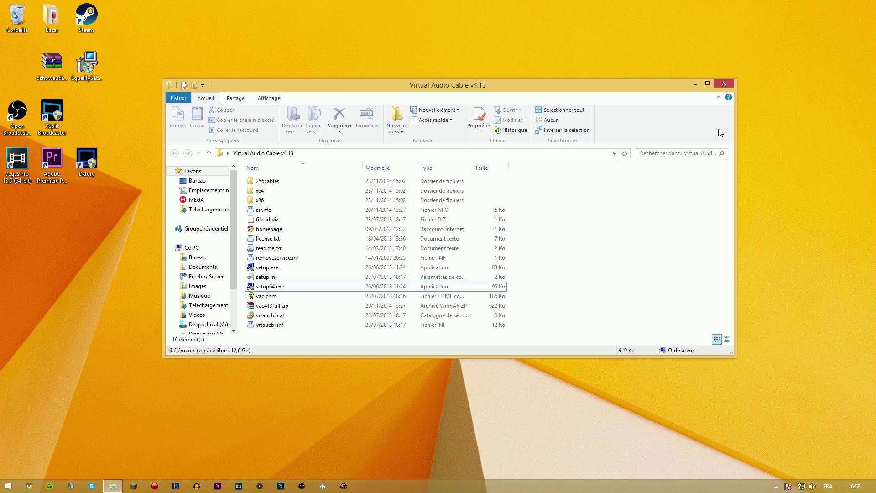
{"action": "left_click", "coordinate": [723, 83]}
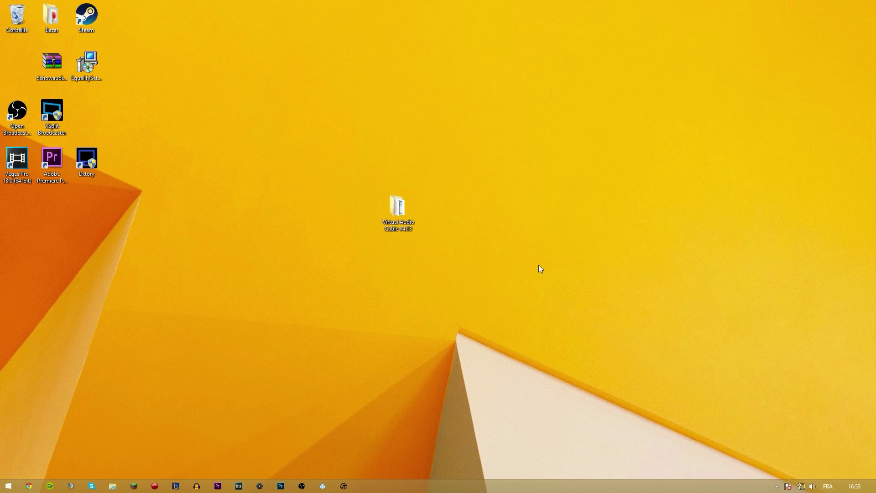
Check the Windows playback and recording devices for the Virtual Audio Cable Line 1 entry, and close the sound settings
{"action": "right_click", "coordinate": [816, 488]}
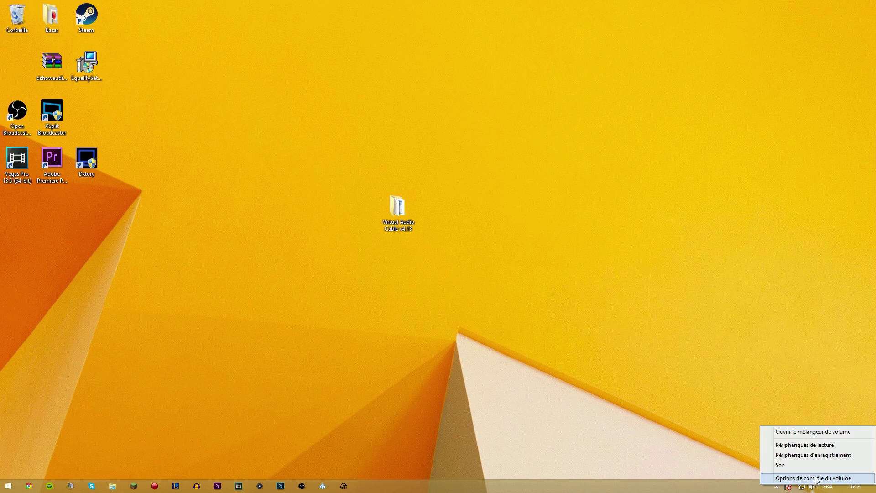
{"action": "left_click", "coordinate": [819, 408]}
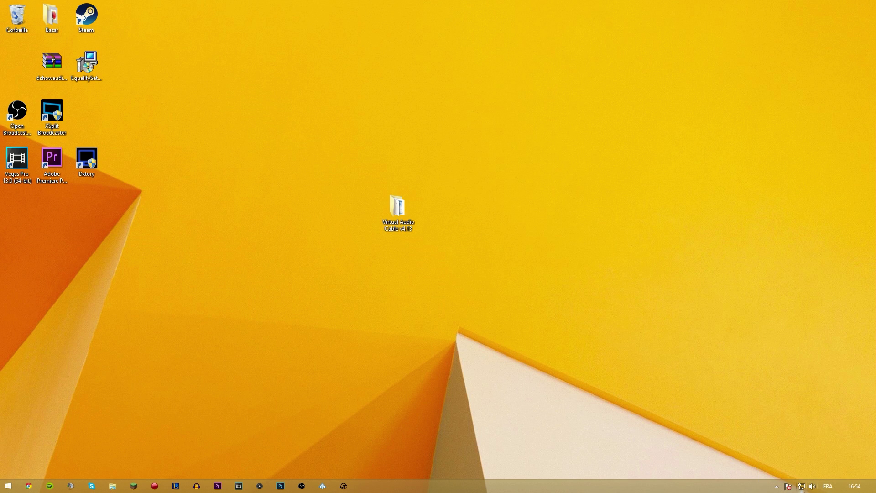
{"action": "right_click", "coordinate": [815, 487]}
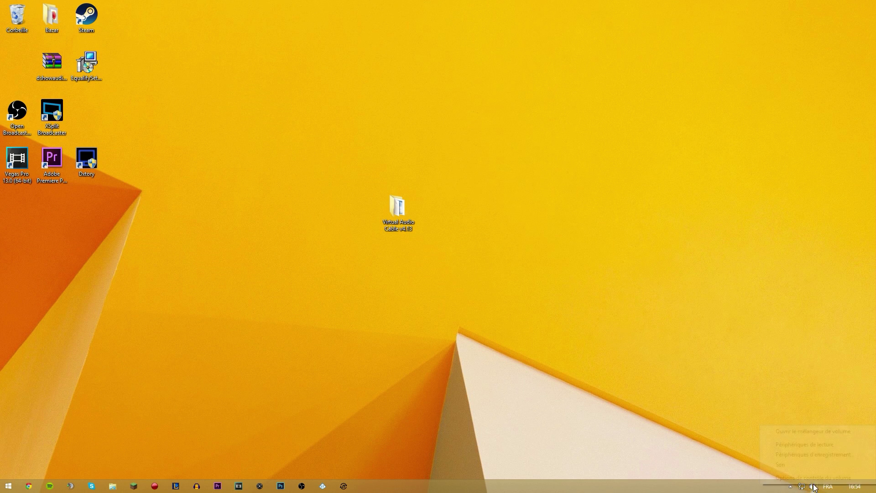
{"action": "left_click", "coordinate": [813, 446]}
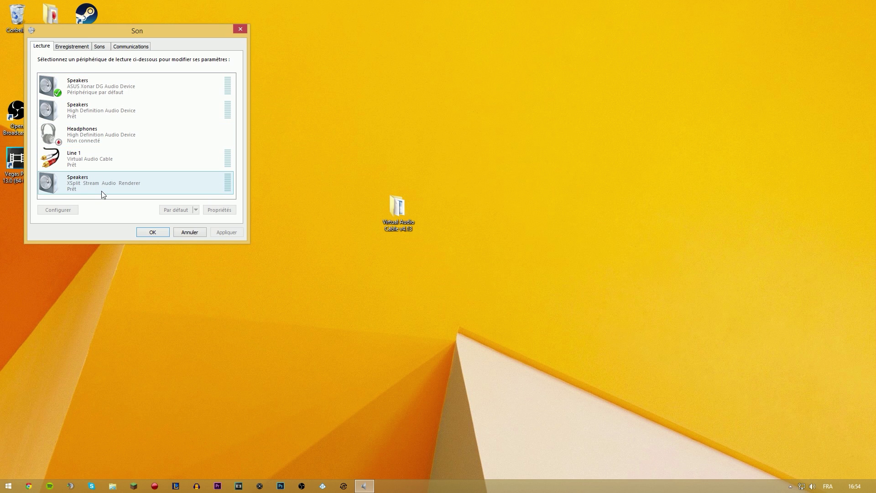
{"action": "left_click", "coordinate": [71, 159]}
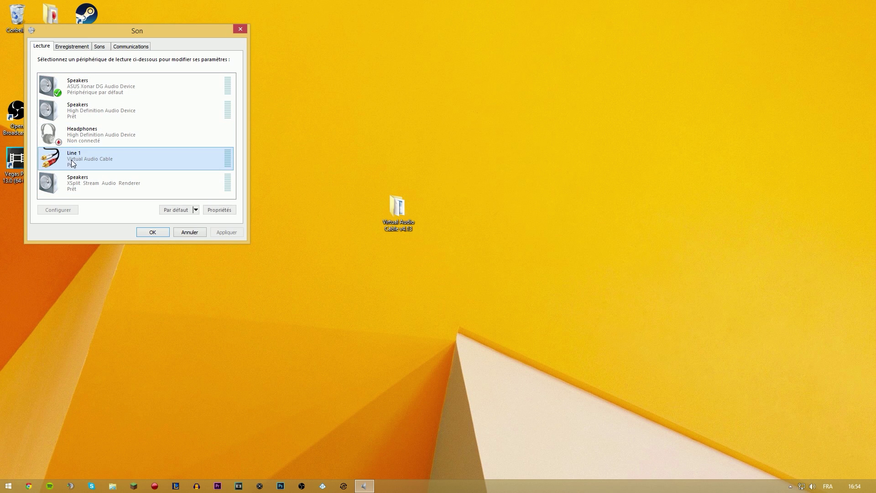
{"action": "left_click", "coordinate": [72, 46]}
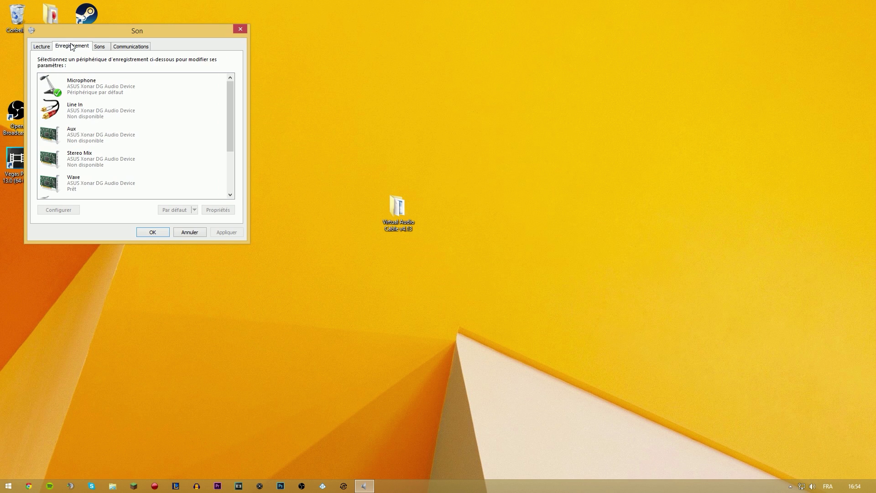
{"action": "left_click_drag", "start_coordinate": [227, 119], "coordinate": [228, 172]}
{"action": "left_click", "coordinate": [123, 161]}
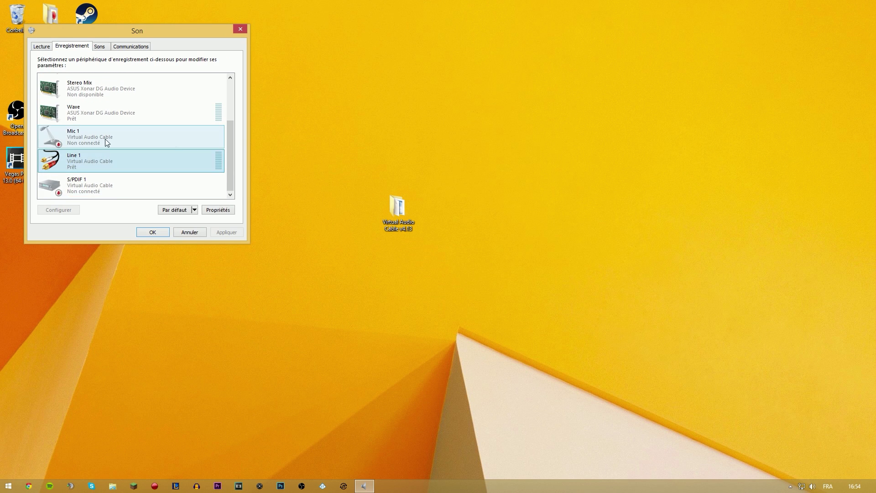
{"action": "left_click", "coordinate": [41, 46]}
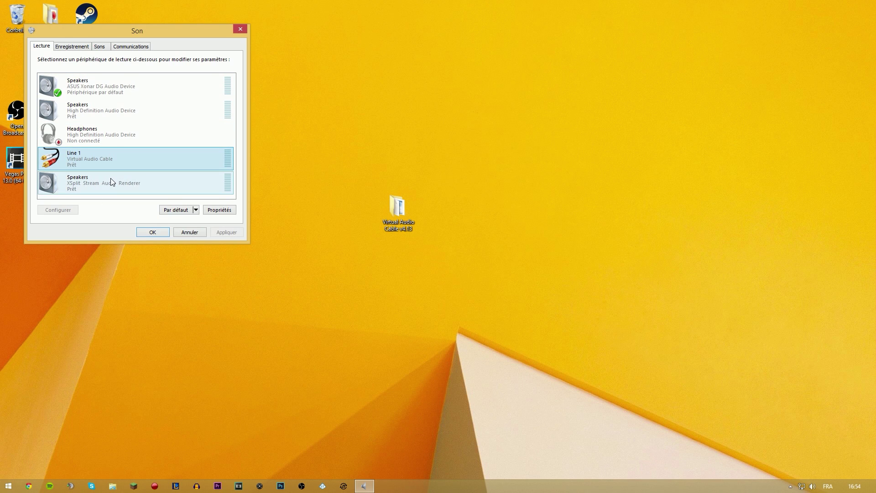
{"action": "left_click", "coordinate": [145, 231]}
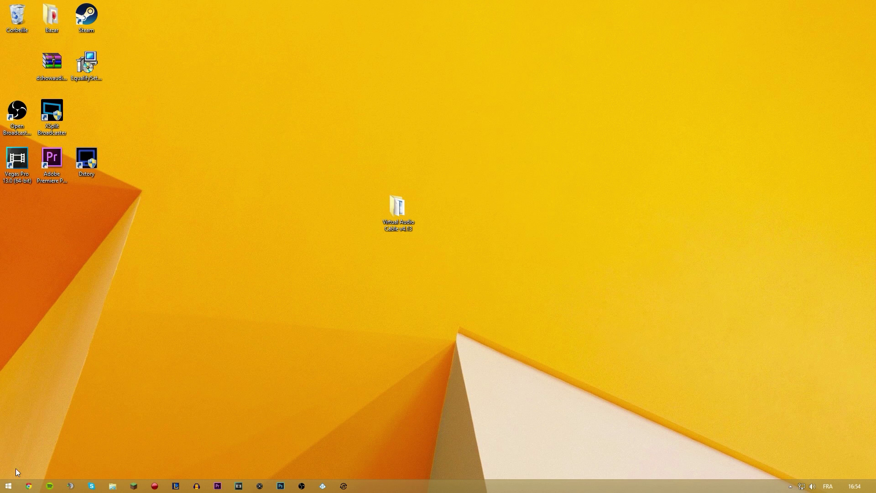
Open the Virtual Audio Cable installation folder inside Programmes on Disque local (C:)
{"action": "left_click", "coordinate": [8, 485]}
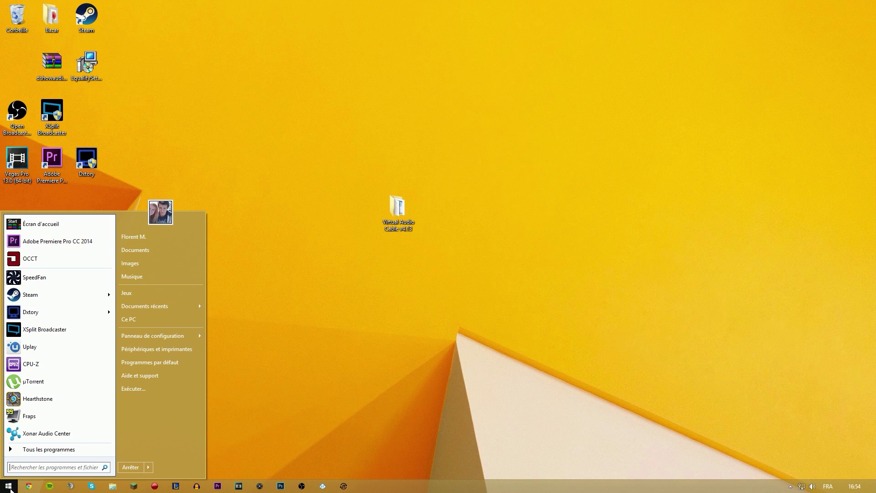
{"action": "left_click", "coordinate": [162, 314]}
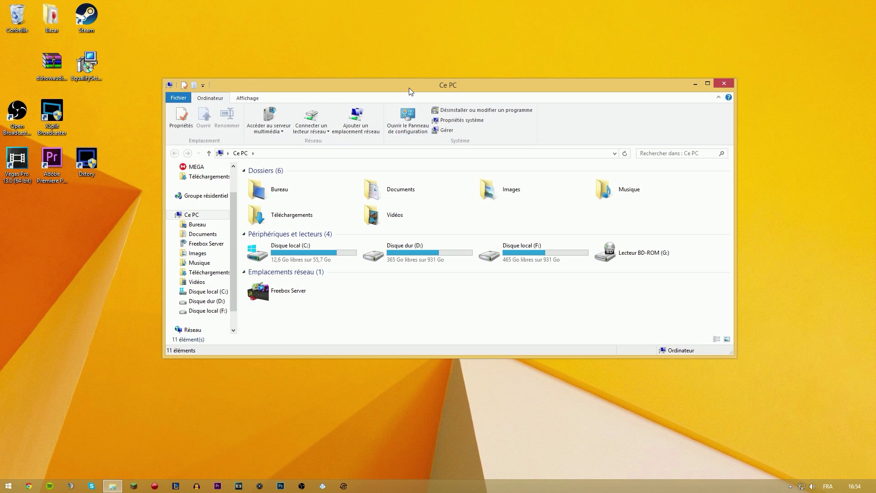
{"action": "left_click_drag", "start_coordinate": [410, 84], "coordinate": [406, 241]}
{"action": "left_click_drag", "start_coordinate": [382, 193], "coordinate": [382, 149]}
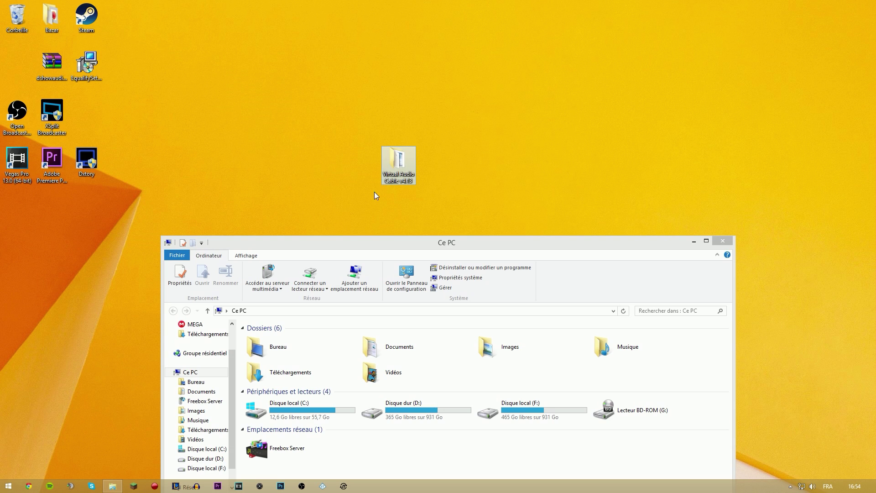
{"action": "left_click_drag", "start_coordinate": [390, 234], "coordinate": [394, 126]}
{"action": "double_click", "coordinate": [299, 300]}
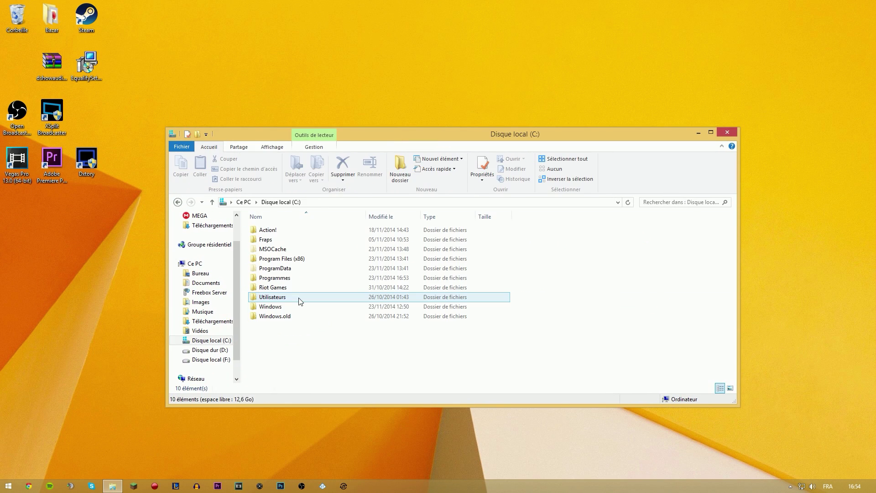
{"action": "double_click", "coordinate": [273, 278]}
{"action": "scroll", "coordinate": [285, 340], "scroll_direction": "down", "scroll_amount": 9}
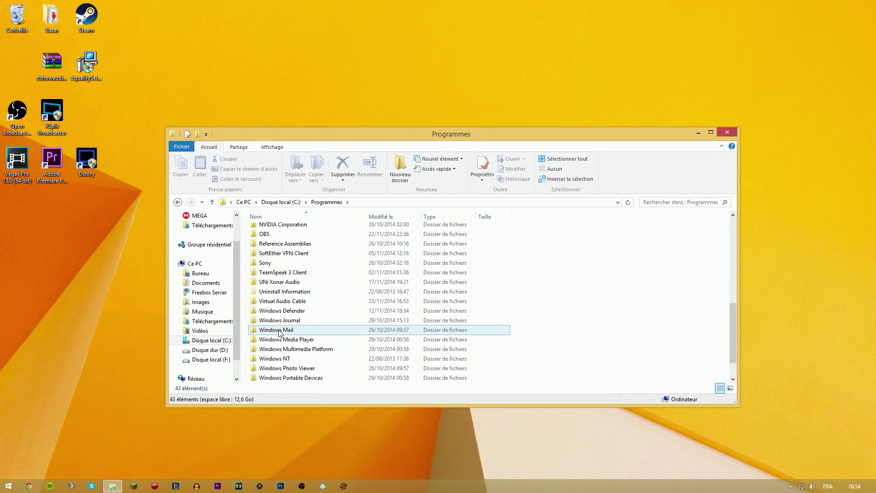
{"action": "double_click", "coordinate": [299, 272]}
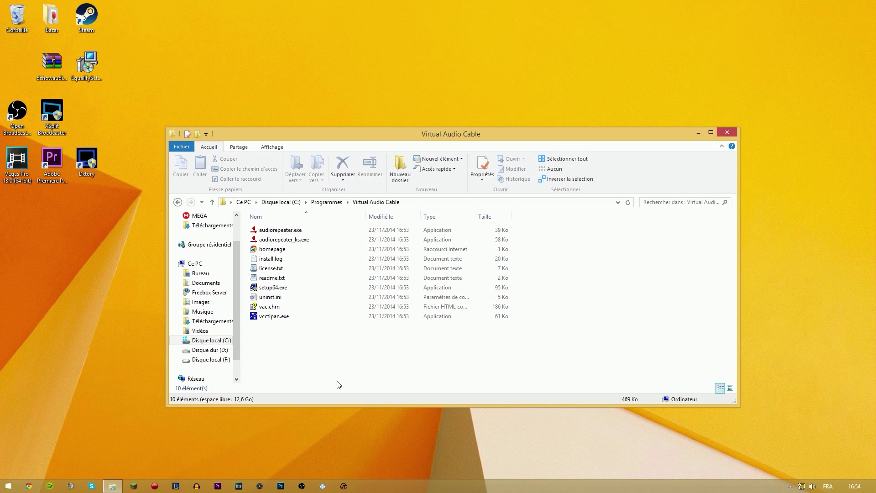
Run vcctlpan.exe as administrator to open the Virtual Audio Cable Control Panel
{"action": "left_click", "coordinate": [298, 315]}
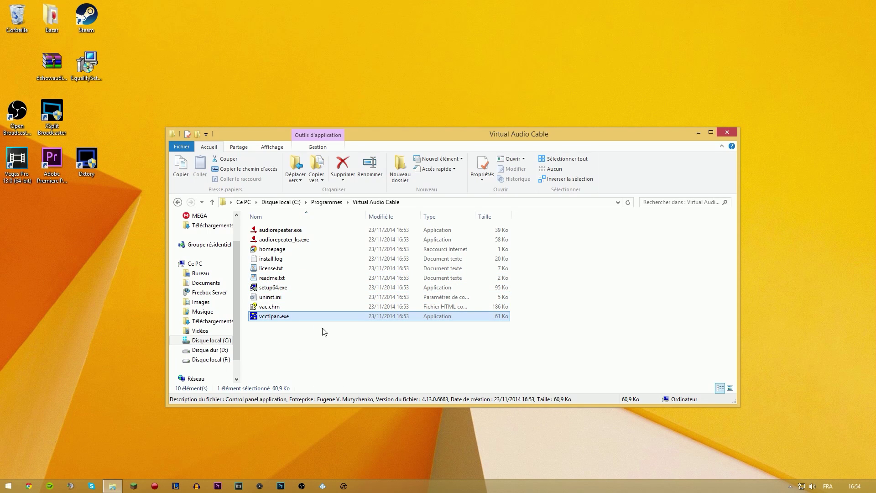
{"action": "right_click", "coordinate": [298, 316]}
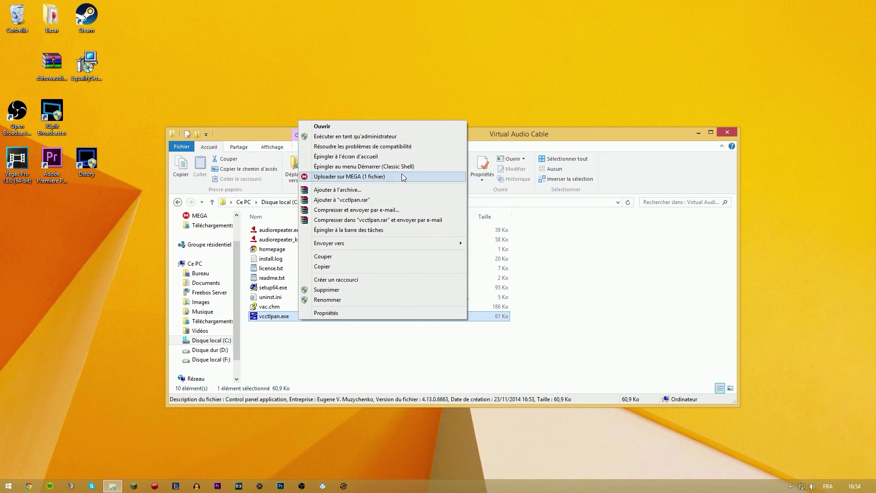
{"action": "left_click", "coordinate": [373, 137]}
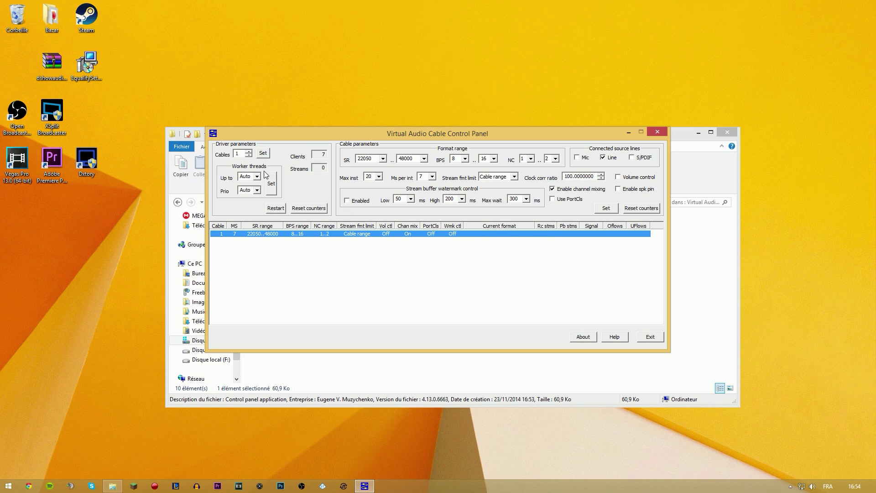
Set the number of virtual cables to 3 in the driver parameters and apply it
{"action": "left_click", "coordinate": [237, 154]}
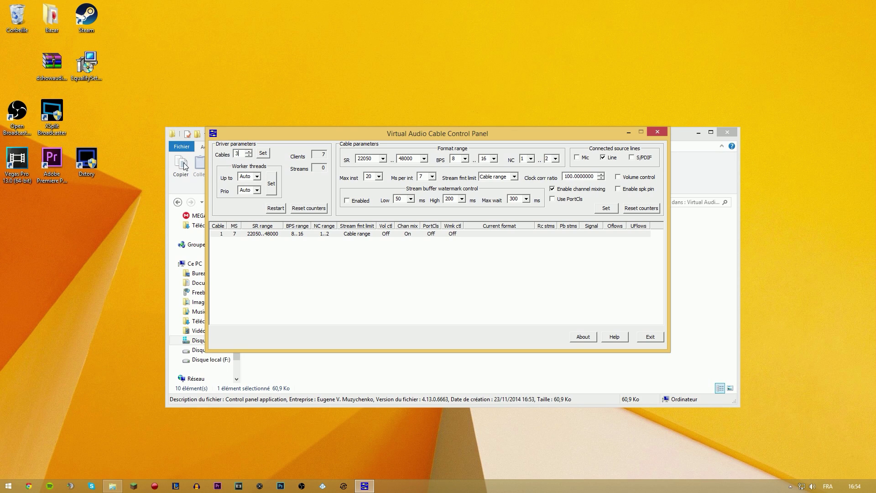
{"action": "left_click", "coordinate": [263, 153]}
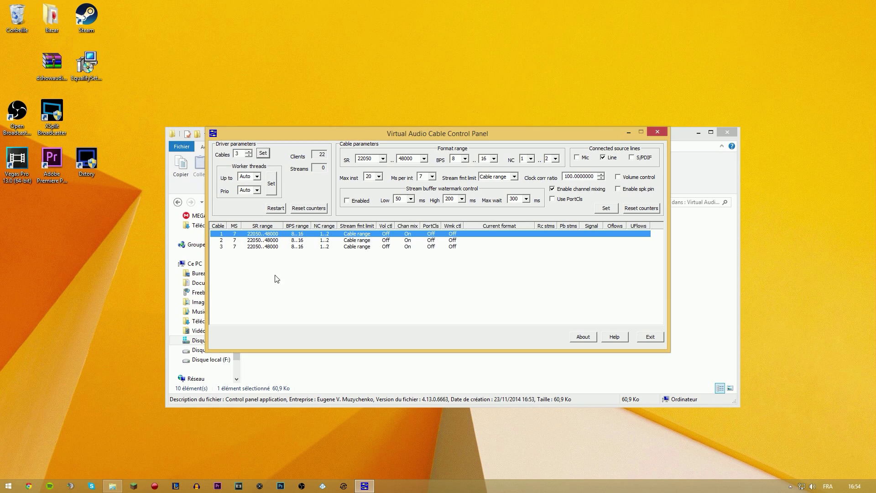
{"action": "left_click_drag", "start_coordinate": [277, 263], "coordinate": [301, 276]}
Check the Windows playback devices for the Virtual Audio Cable entries Line 1, Line 2 and Line 3
{"action": "right_click", "coordinate": [811, 486]}
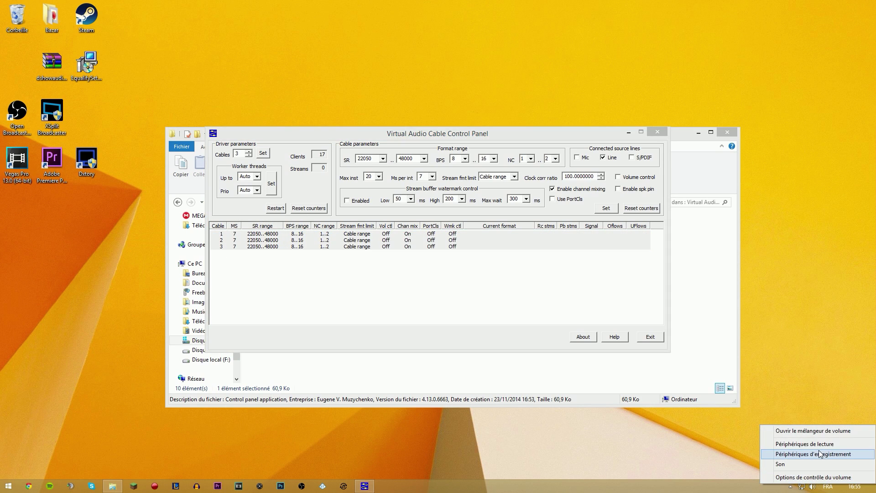
{"action": "left_click", "coordinate": [816, 444]}
{"action": "left_click_drag", "start_coordinate": [244, 145], "coordinate": [237, 173]}
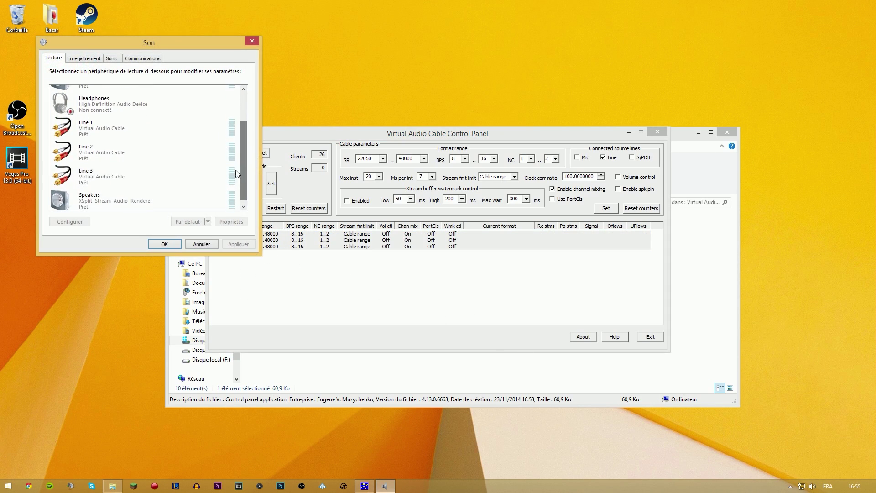
{"action": "left_click", "coordinate": [174, 178]}
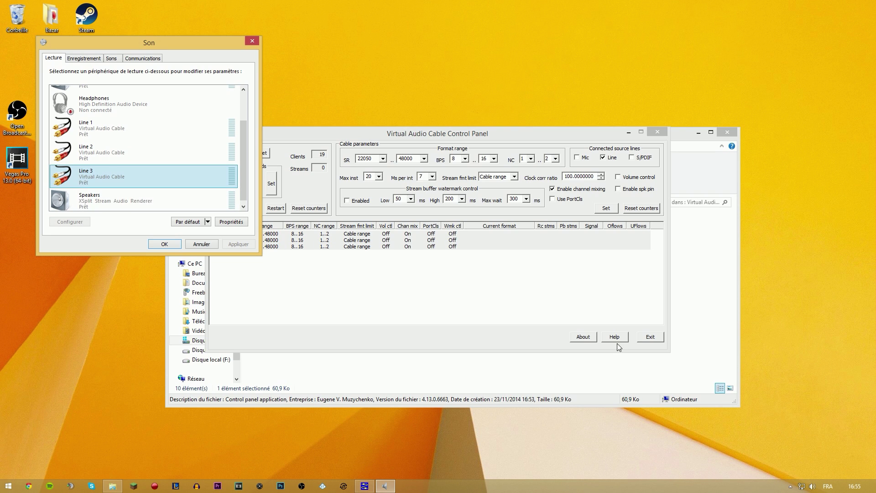
Exit the Virtual Audio Cable Control Panel, minimise the installation folder and move the Son dialog to the middle of the desktop
{"action": "left_click", "coordinate": [646, 340]}
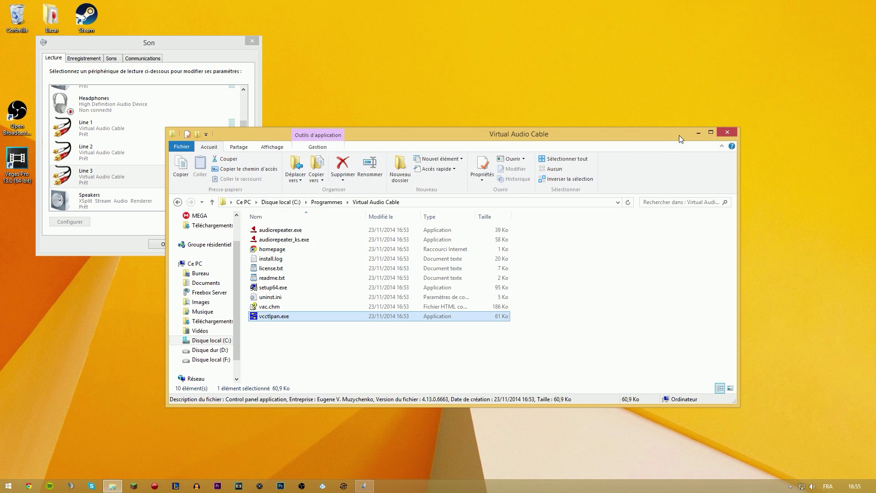
{"action": "left_click", "coordinate": [698, 132]}
{"action": "left_click_drag", "start_coordinate": [82, 44], "coordinate": [342, 139]}
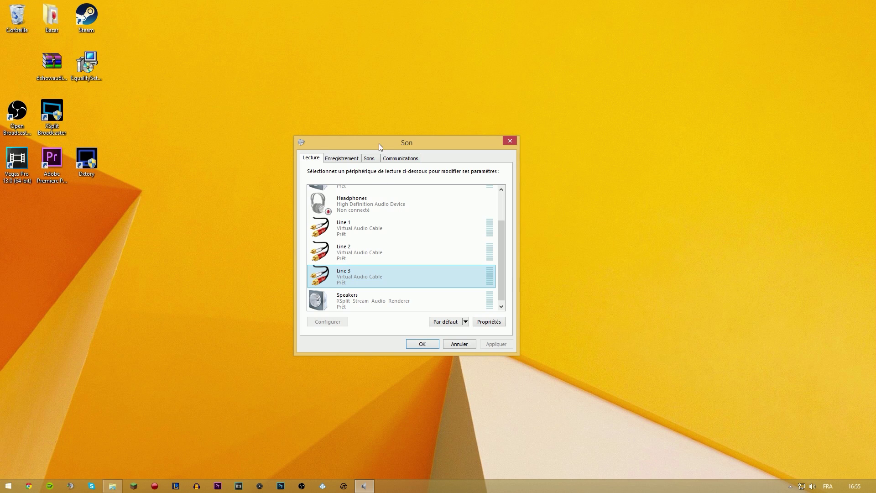
Check the recording devices for the Virtual Audio Cable entries Line 1, Line 2 and Line 3
{"action": "left_click", "coordinate": [342, 158]}
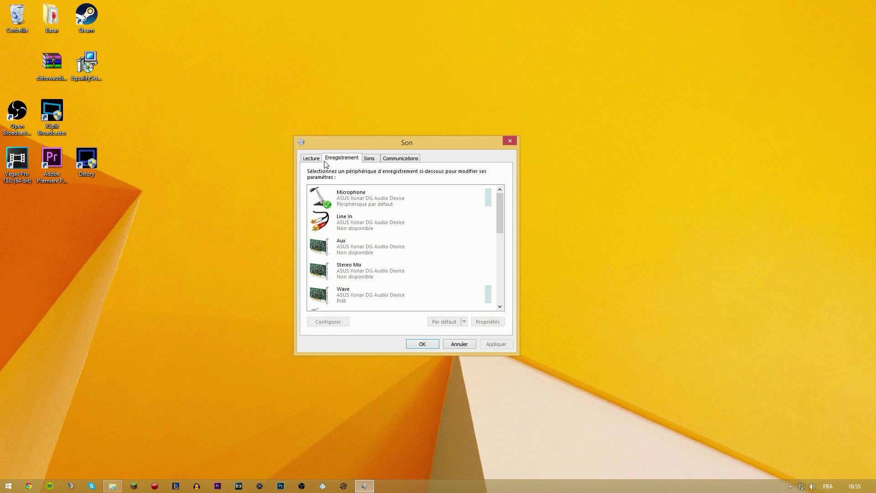
{"action": "left_click_drag", "start_coordinate": [499, 205], "coordinate": [500, 257]}
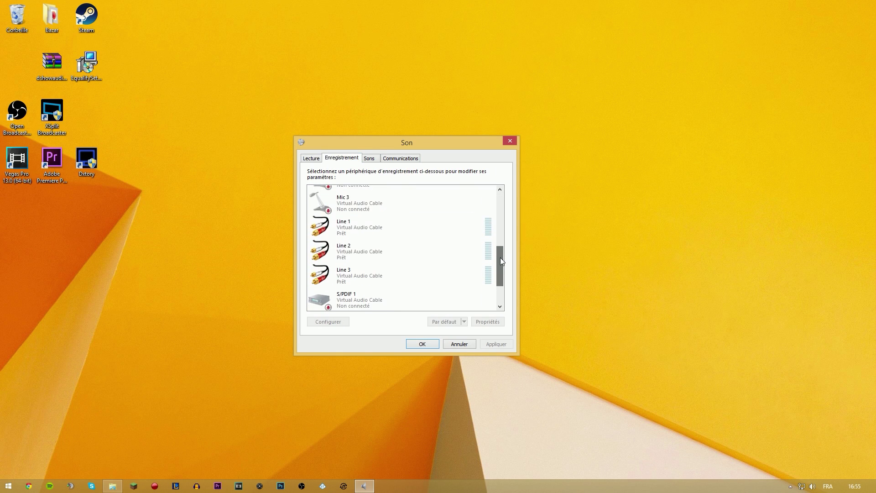
{"action": "left_click", "coordinate": [364, 226]}
{"action": "left_click", "coordinate": [359, 246]}
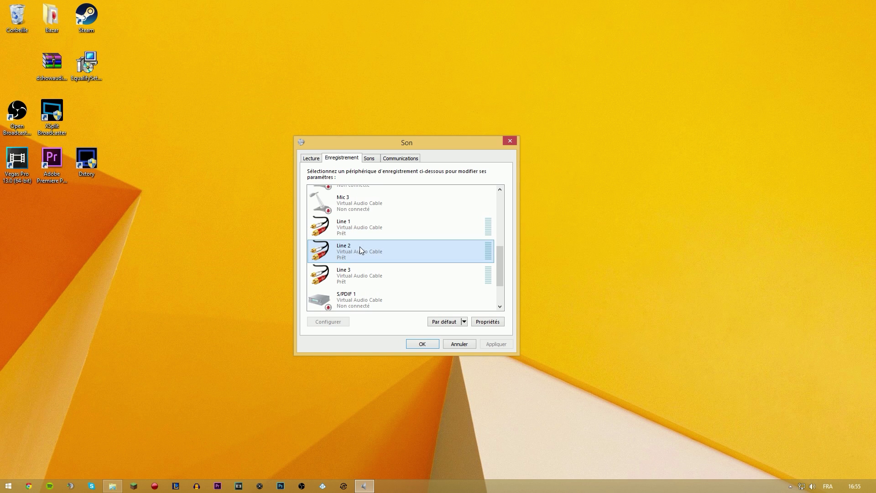
{"action": "left_click", "coordinate": [358, 278]}
Enable Écouter ce périphérique for recording device Line 1 with playback through Speakers (ASUS Xonar DG Audio Device)
{"action": "left_click", "coordinate": [362, 223]}
{"action": "right_click", "coordinate": [362, 222]}
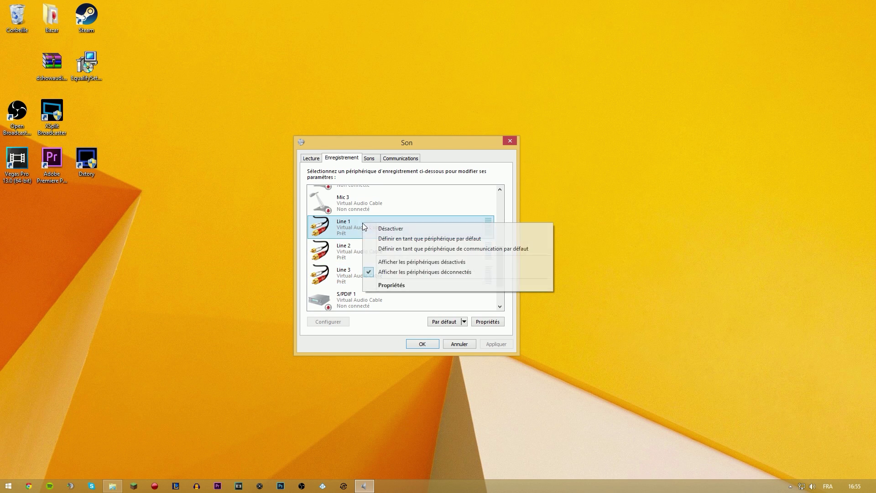
{"action": "left_click", "coordinate": [383, 286]}
{"action": "left_click", "coordinate": [350, 193]}
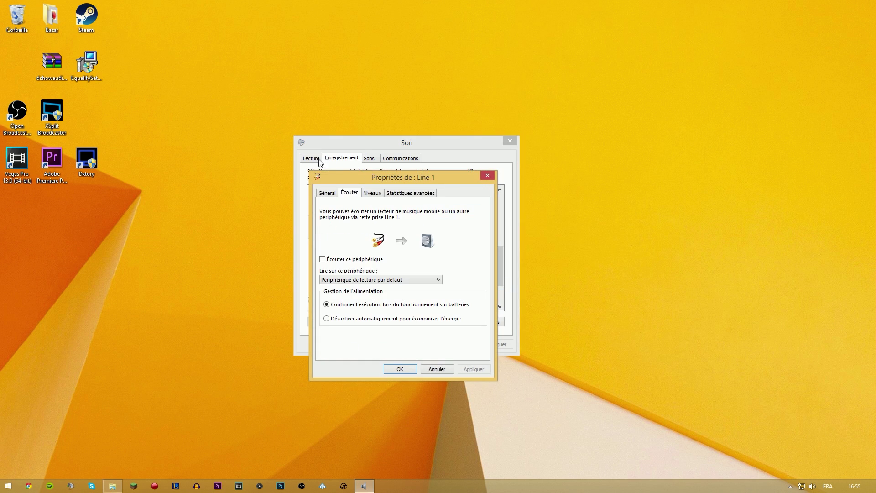
{"action": "left_click", "coordinate": [340, 280]}
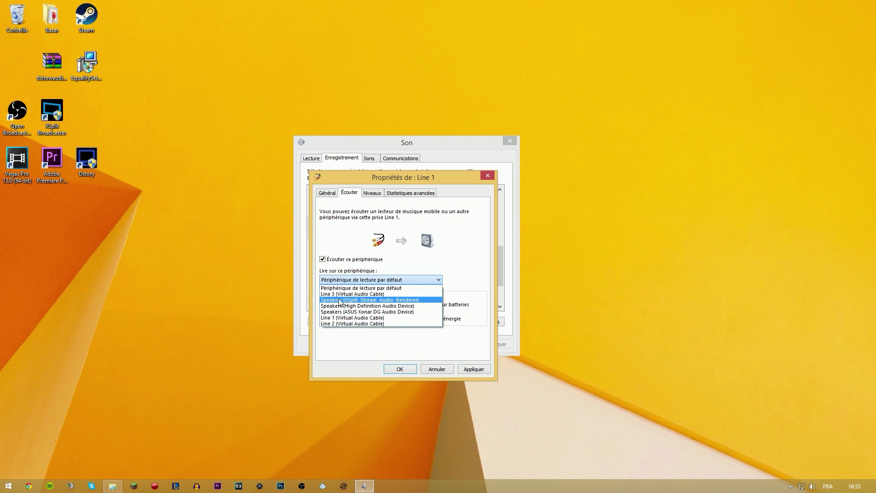
{"action": "left_click", "coordinate": [381, 312]}
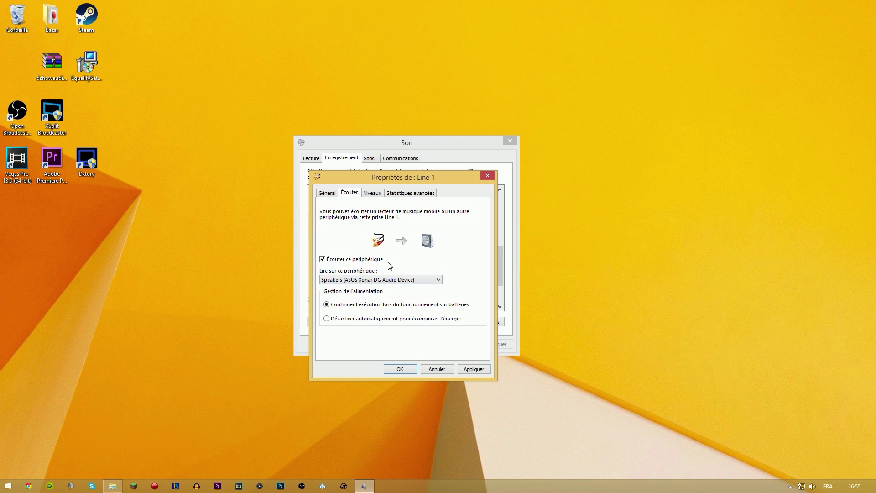
{"action": "left_click", "coordinate": [410, 371]}
Enable Écouter ce périphérique for recording device Line 2 with playback through Speakers (ASUS Xonar DG Audio Device)
{"action": "left_click", "coordinate": [360, 252]}
{"action": "left_click", "coordinate": [484, 322]}
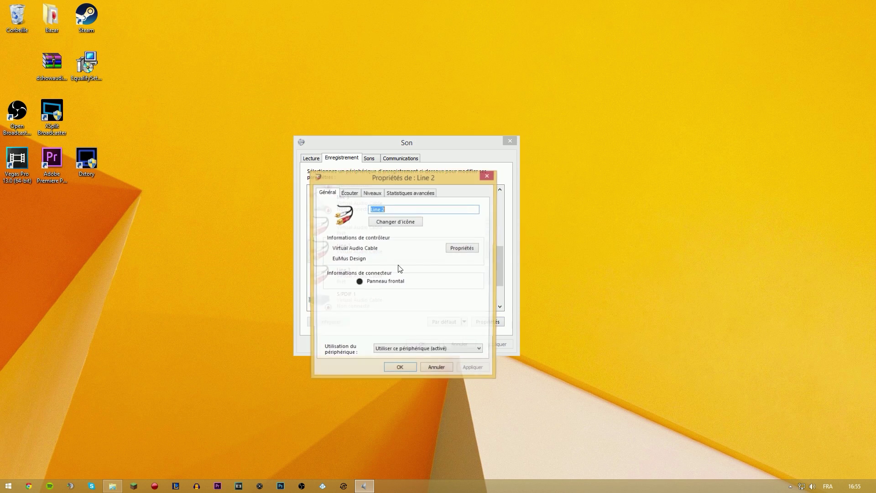
{"action": "left_click", "coordinate": [349, 192]}
{"action": "left_click", "coordinate": [356, 279]}
{"action": "left_click", "coordinate": [334, 258]}
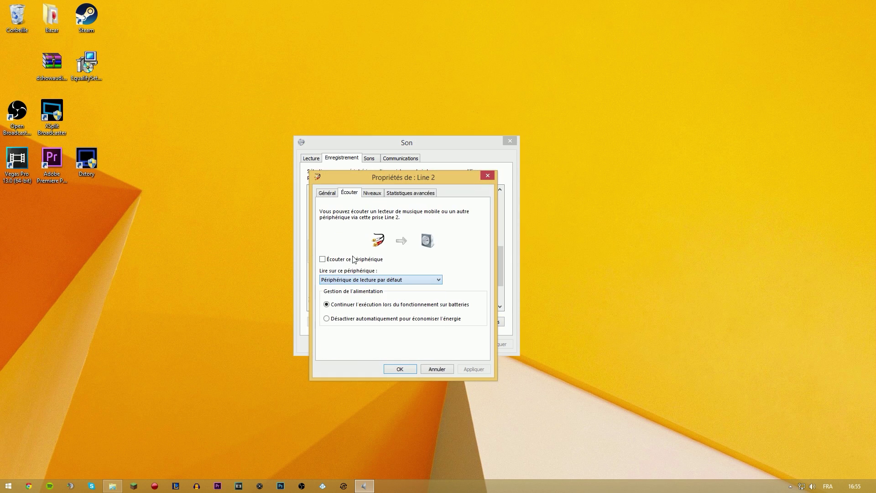
{"action": "left_click", "coordinate": [335, 259]}
{"action": "left_click", "coordinate": [331, 280]}
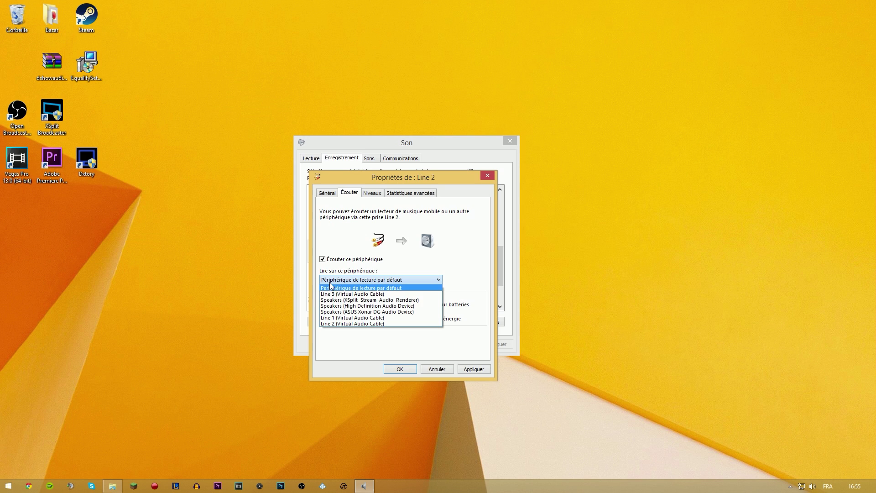
{"action": "left_click", "coordinate": [348, 312]}
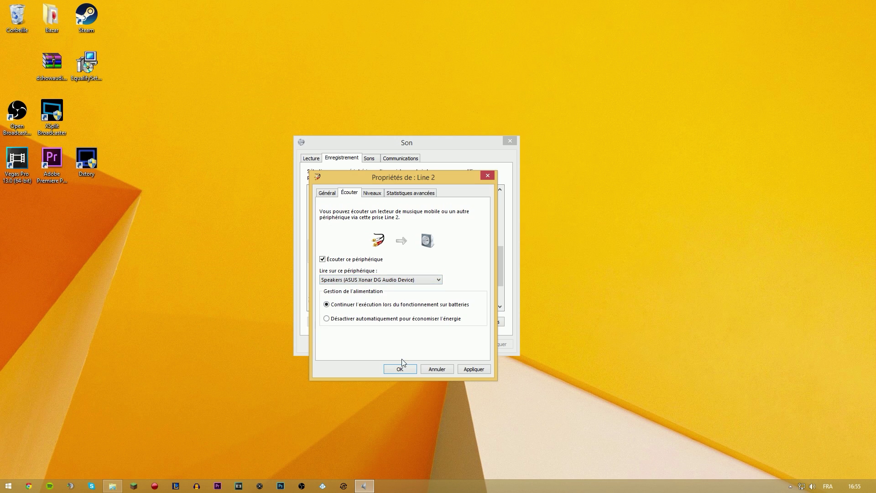
{"action": "left_click", "coordinate": [399, 368]}
Enable Écouter ce périphérique for recording device Line 3 with playback through Speakers (ASUS Xonar DG Audio Device)
{"action": "left_click", "coordinate": [364, 275]}
{"action": "left_click", "coordinate": [487, 321]}
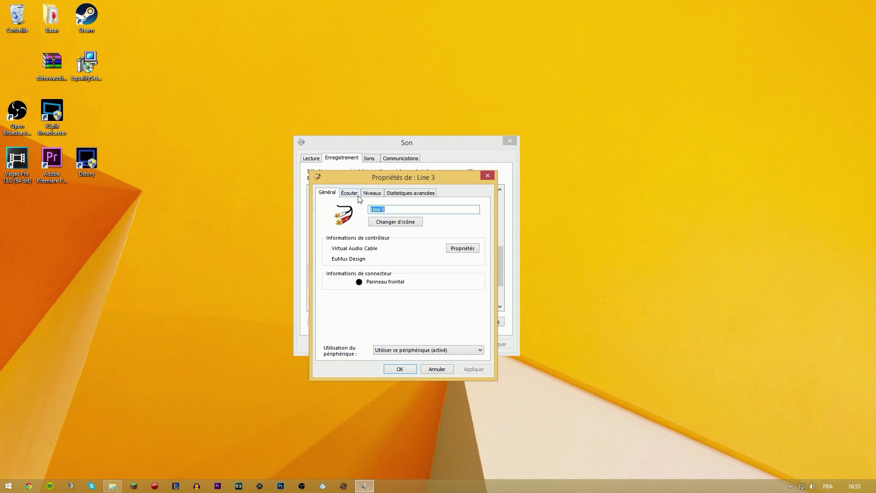
{"action": "left_click", "coordinate": [349, 192]}
{"action": "left_click", "coordinate": [344, 281]}
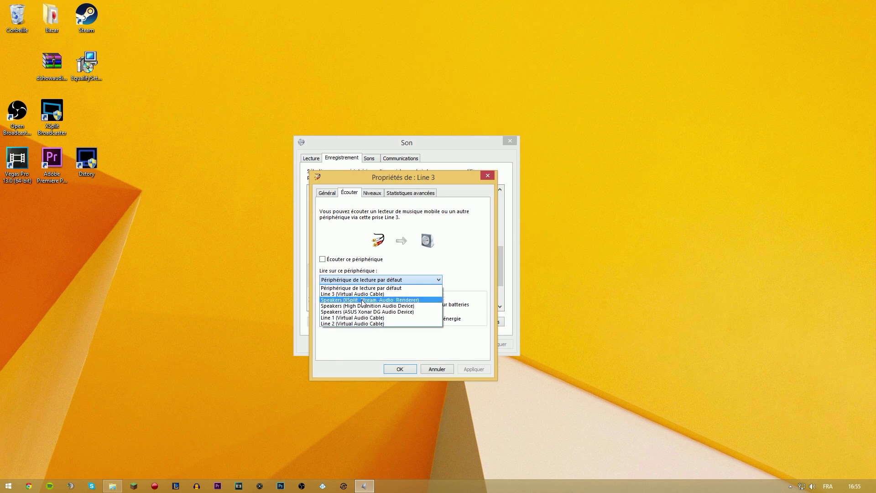
{"action": "left_click", "coordinate": [363, 308]}
{"action": "left_click", "coordinate": [361, 259]}
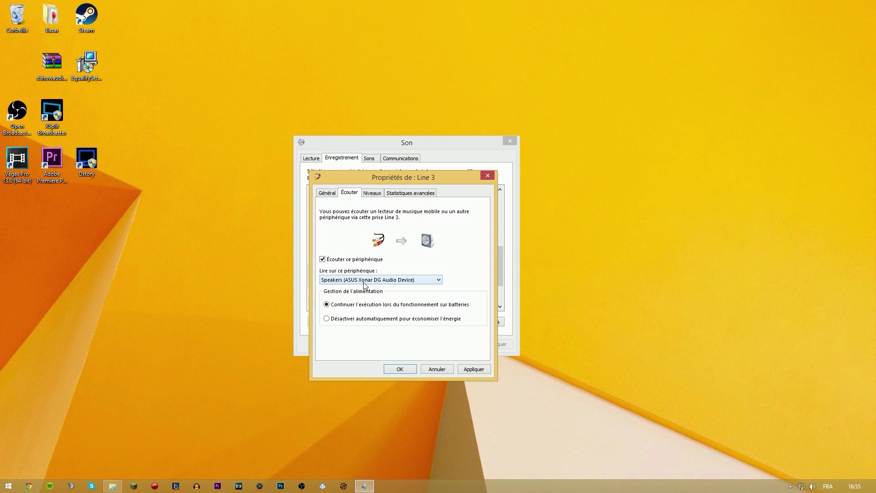
{"action": "left_click", "coordinate": [393, 370]}
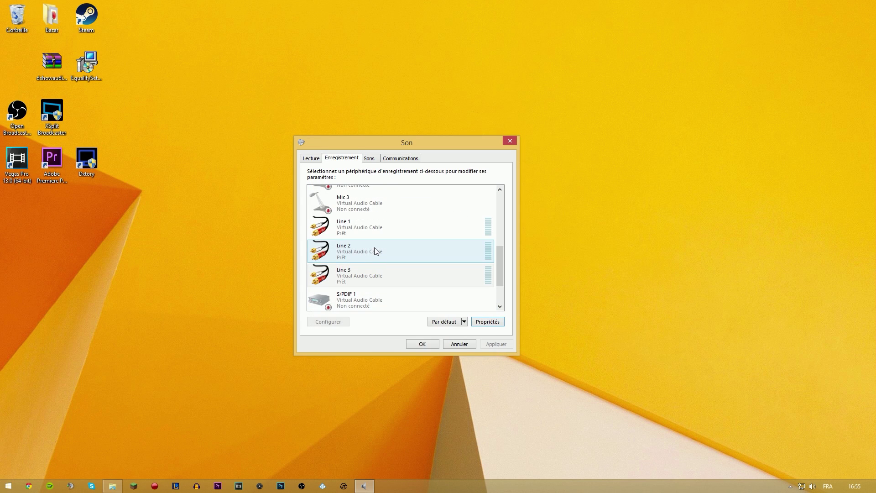
Set Line 1 (Virtual Audio Cable) as the default Windows playback device
{"action": "left_click", "coordinate": [372, 265]}
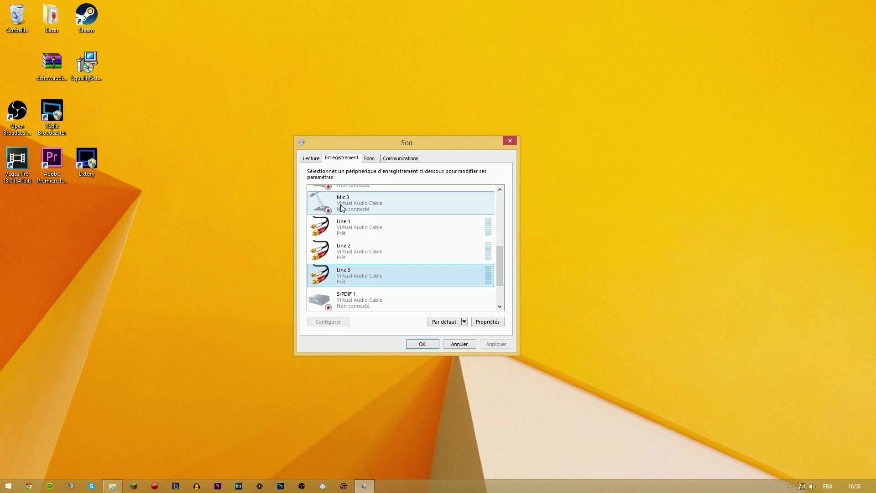
{"action": "left_click", "coordinate": [319, 159]}
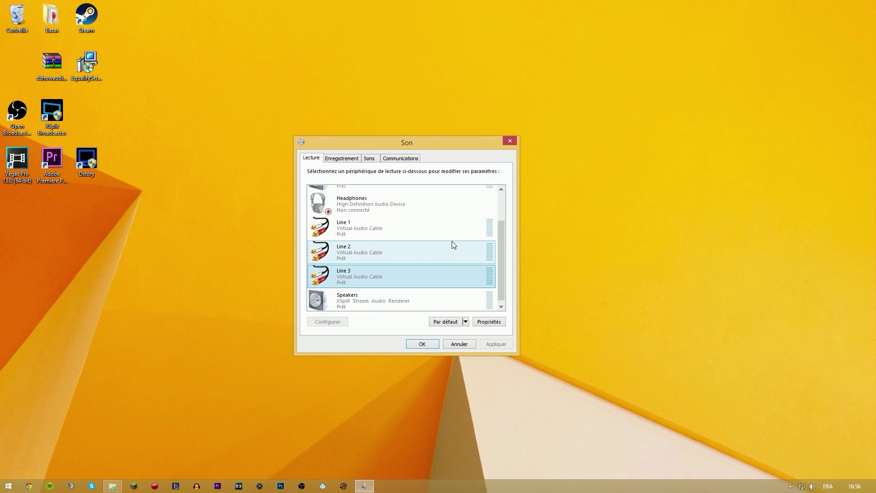
{"action": "left_click_drag", "start_coordinate": [504, 230], "coordinate": [505, 203]}
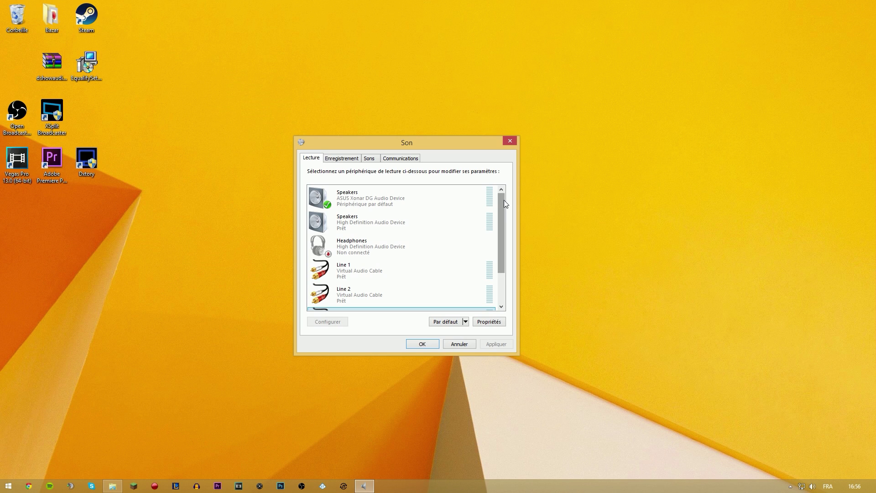
{"action": "left_click", "coordinate": [341, 157]}
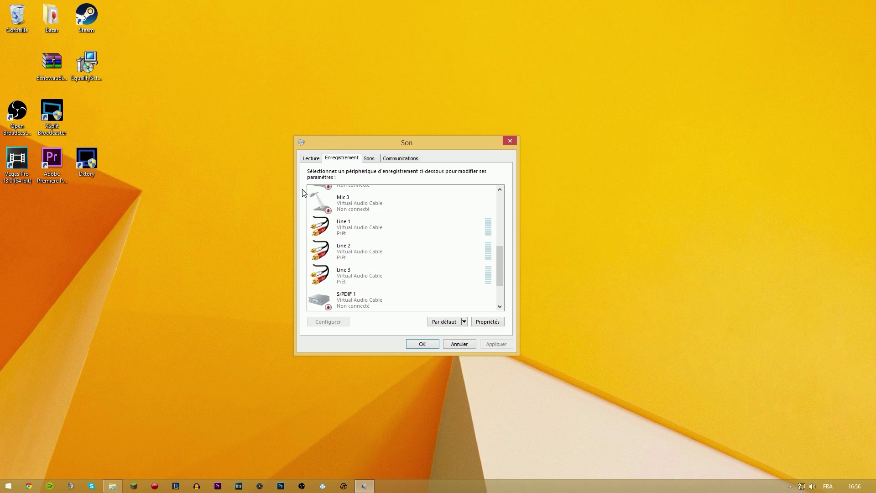
{"action": "left_click", "coordinate": [315, 159]}
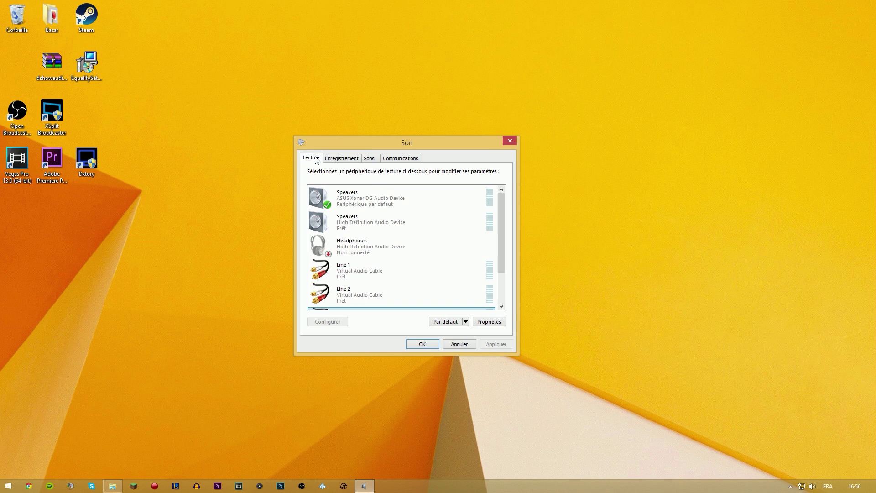
{"action": "right_click", "coordinate": [373, 262]}
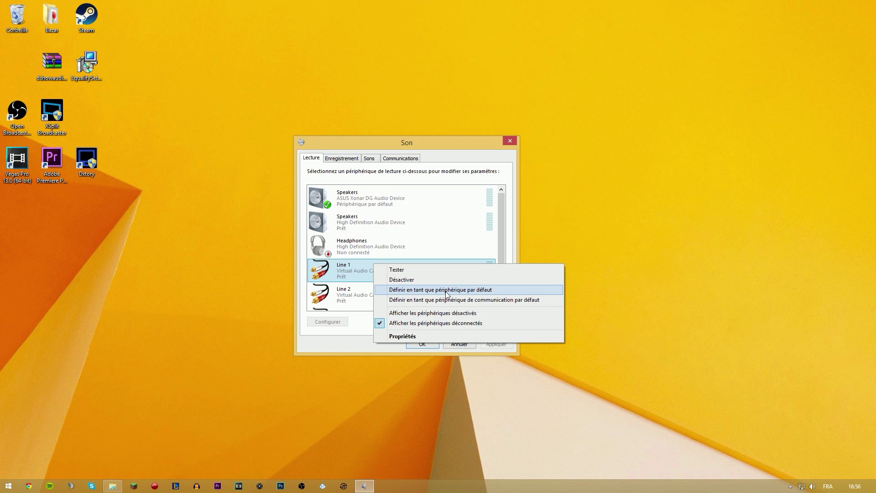
{"action": "left_click", "coordinate": [470, 291]}
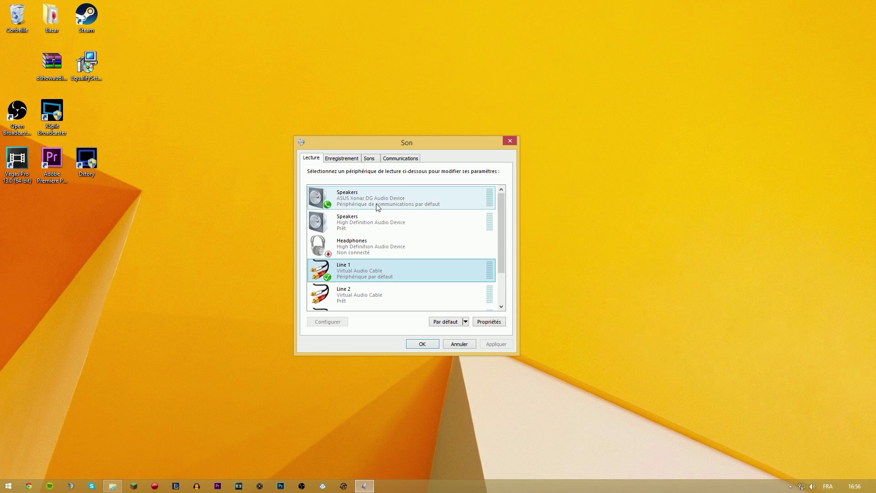
{"action": "mouse_move", "coordinate": [504, 241]}
{"action": "left_mouse_down"}
{"action": "mouse_move", "coordinate": [501, 256]}
{"action": "mouse_move", "coordinate": [499, 235]}
{"action": "left_mouse_up"}
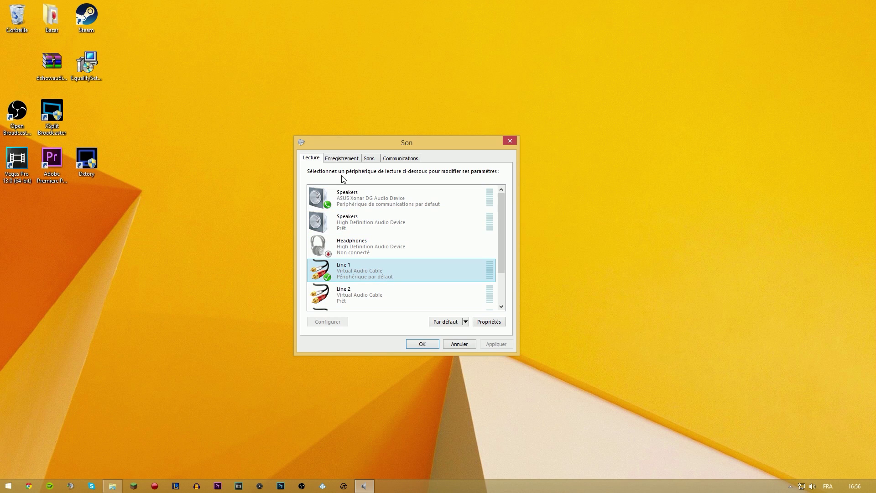
Review the Écouter settings of recording device Line 1 and close the sound settings
{"action": "left_click", "coordinate": [343, 159]}
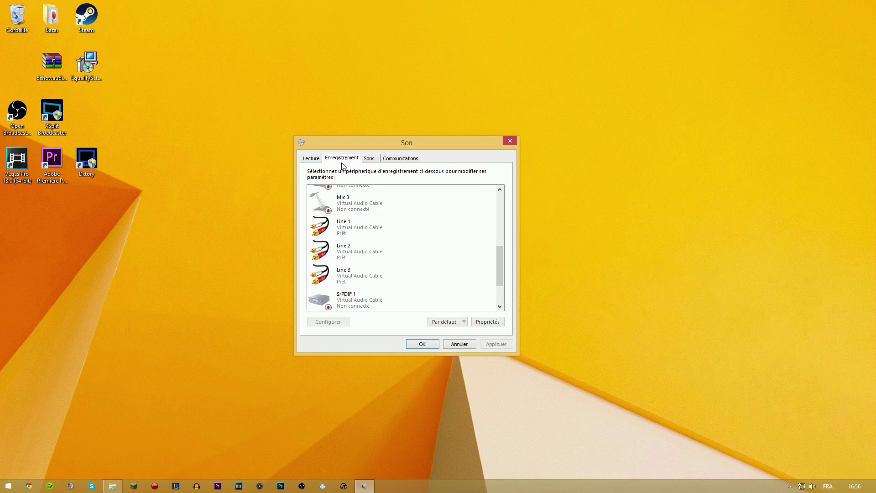
{"action": "right_click", "coordinate": [398, 233]}
{"action": "left_click", "coordinate": [428, 296]}
{"action": "left_click", "coordinate": [350, 193]}
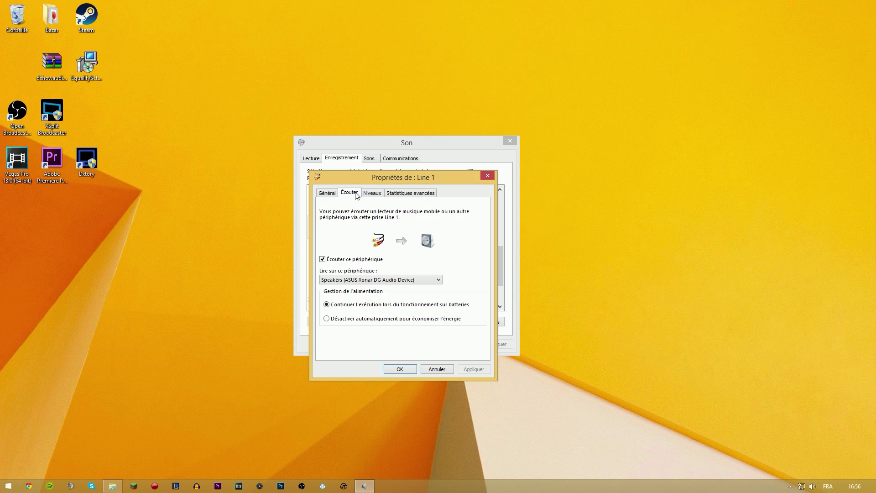
{"action": "left_click", "coordinate": [399, 367]}
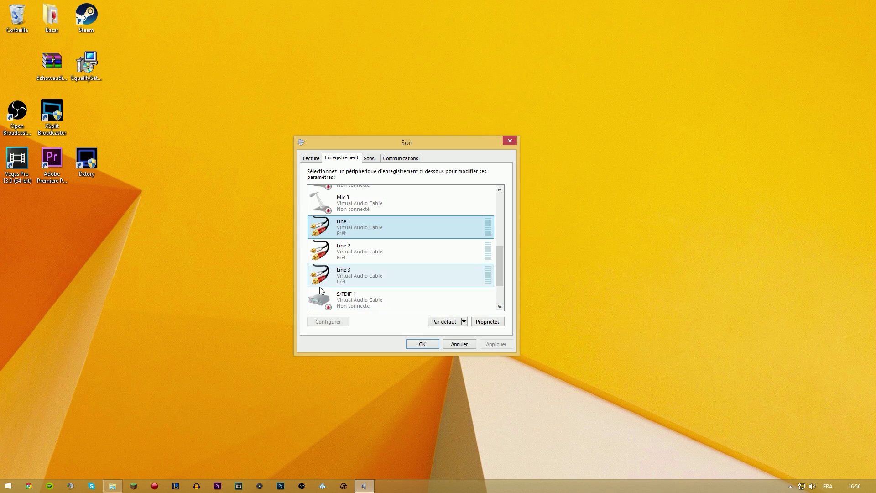
{"action": "left_click", "coordinate": [422, 344]}
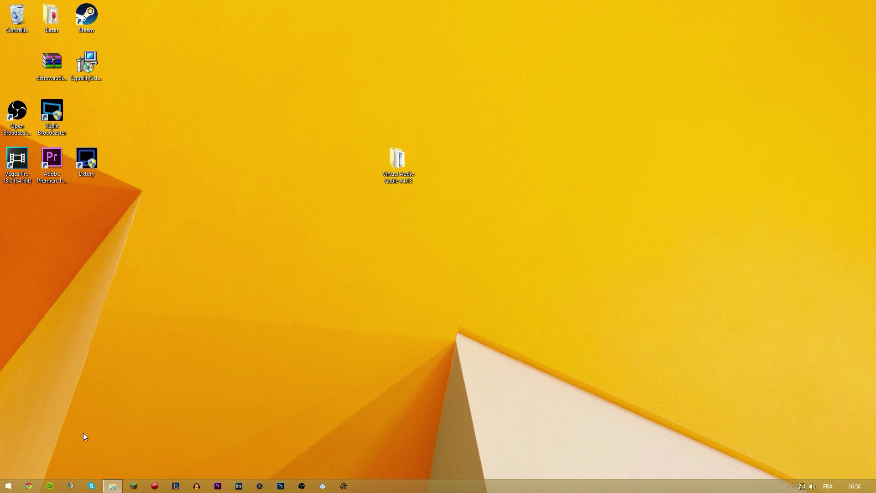
Set TeamSpeak 3's playback device to Line 2 (Virtual Audio Cable), save the options and close TeamSpeak
{"action": "left_click", "coordinate": [71, 487]}
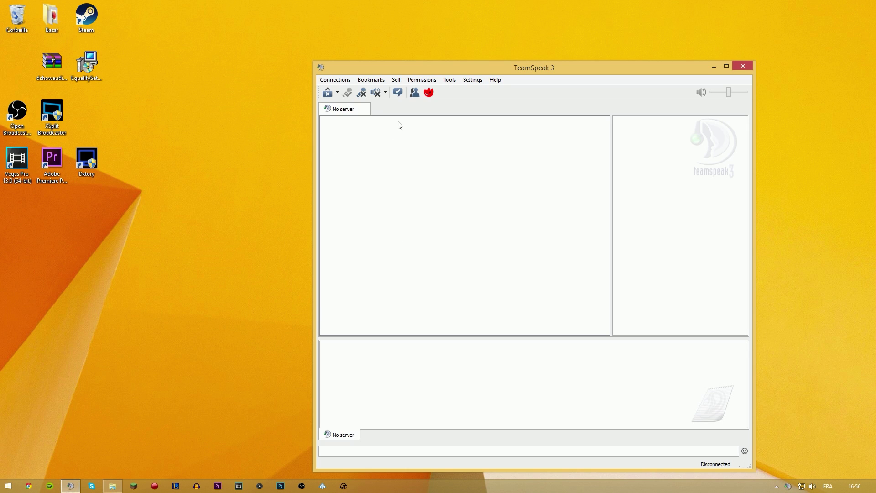
{"action": "left_click", "coordinate": [474, 82]}
{"action": "left_click", "coordinate": [468, 129]}
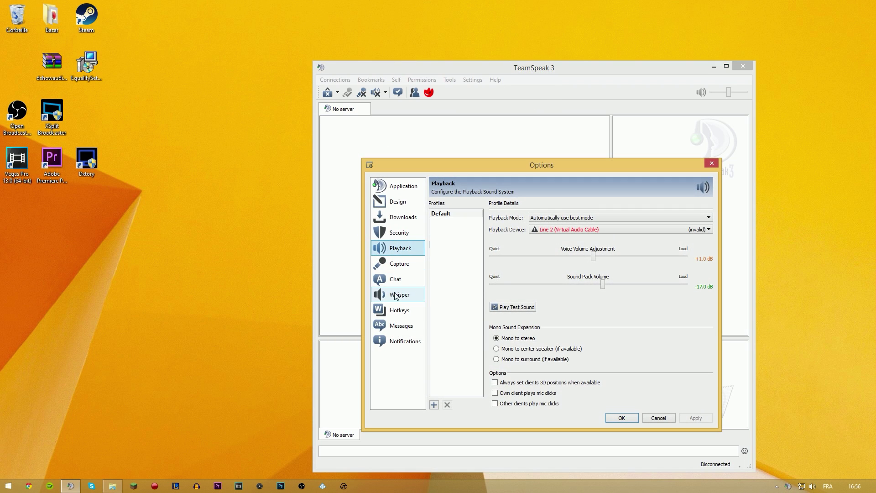
{"action": "left_click", "coordinate": [538, 232]}
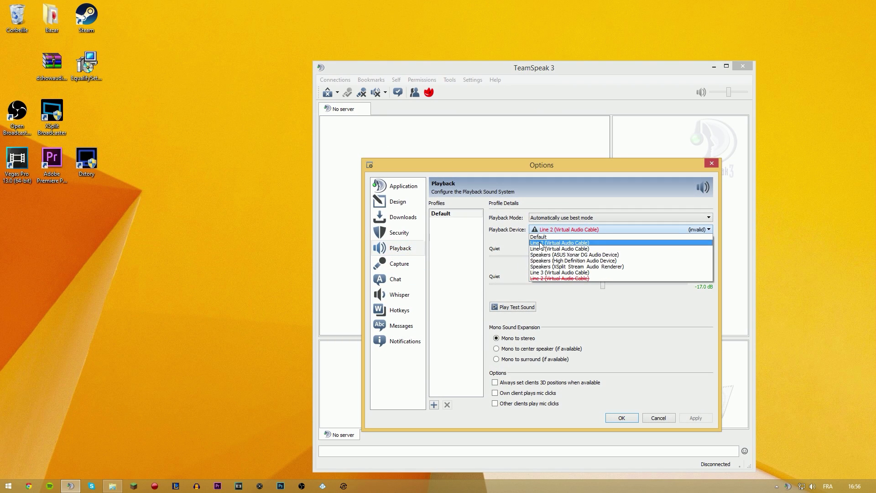
{"action": "left_click", "coordinate": [541, 243]}
{"action": "left_click", "coordinate": [552, 231]}
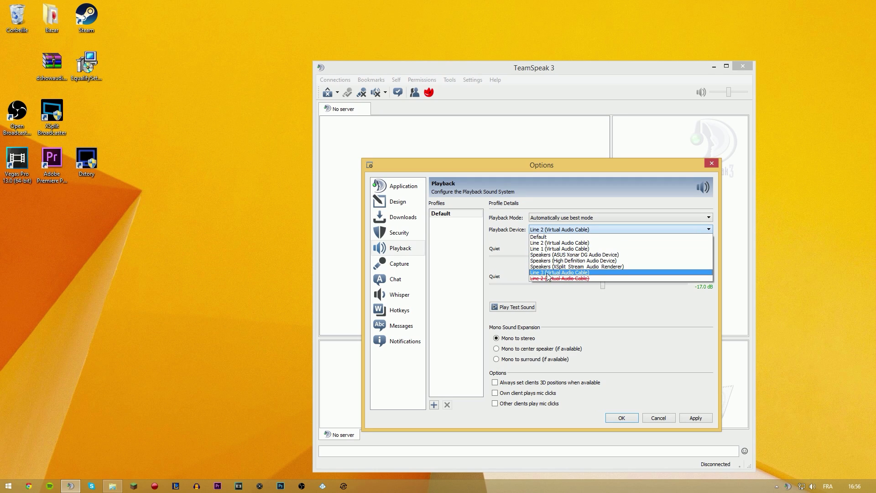
{"action": "left_click", "coordinate": [559, 243]}
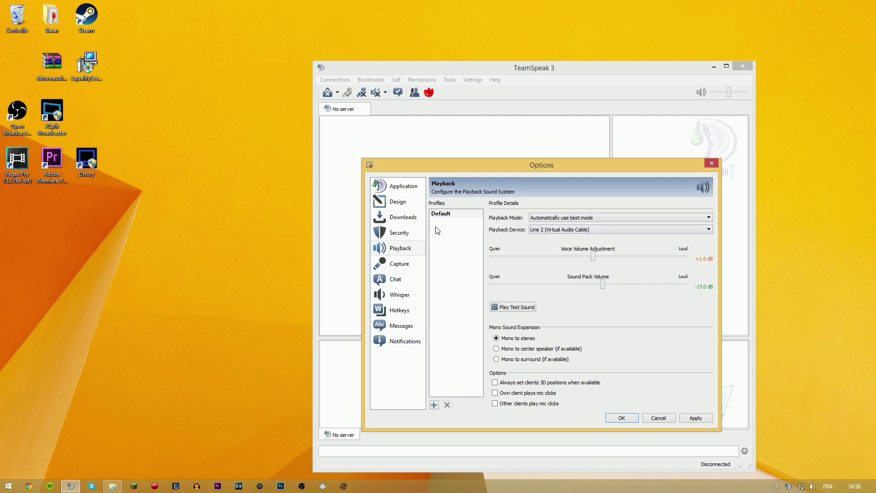
{"action": "left_click", "coordinate": [619, 416]}
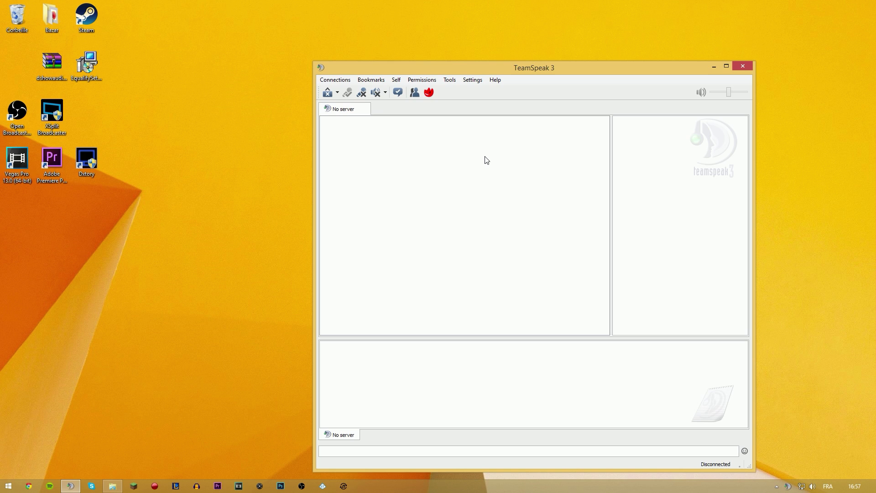
{"action": "left_click", "coordinate": [743, 66]}
Set Skype's Haut-parleurs device to Line 2 (Virtual Audio Cable), save the audio settings and close Skype
{"action": "left_click", "coordinate": [89, 490]}
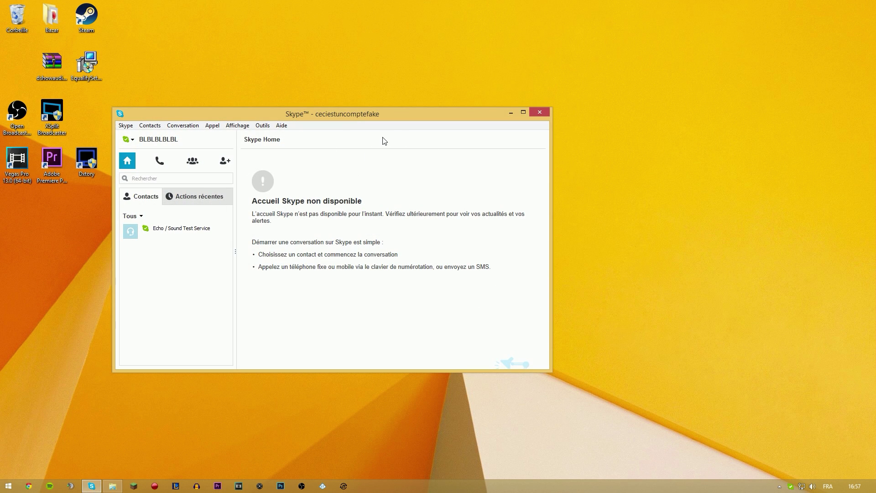
{"action": "left_click_drag", "start_coordinate": [444, 117], "coordinate": [516, 113]}
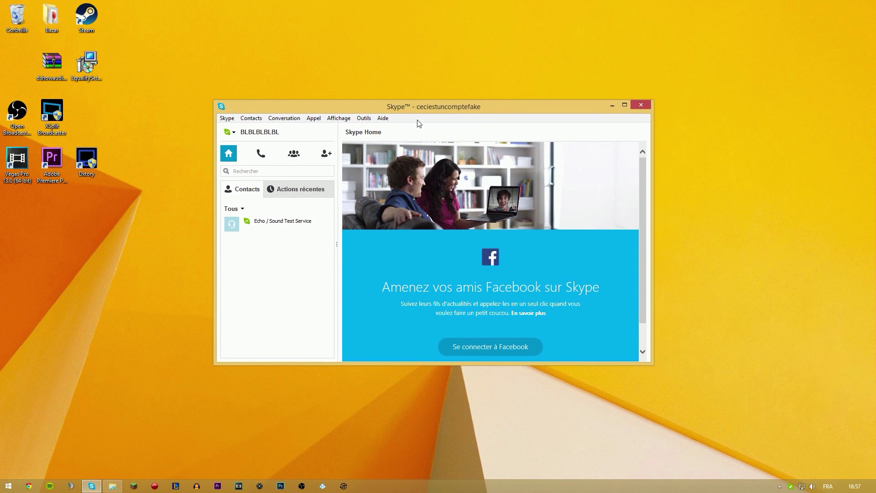
{"action": "left_click", "coordinate": [364, 118]}
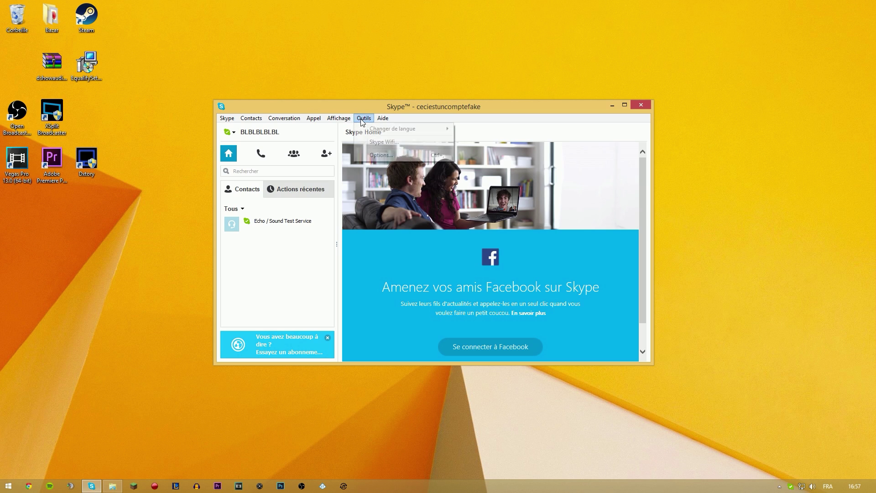
{"action": "left_click", "coordinate": [379, 155]}
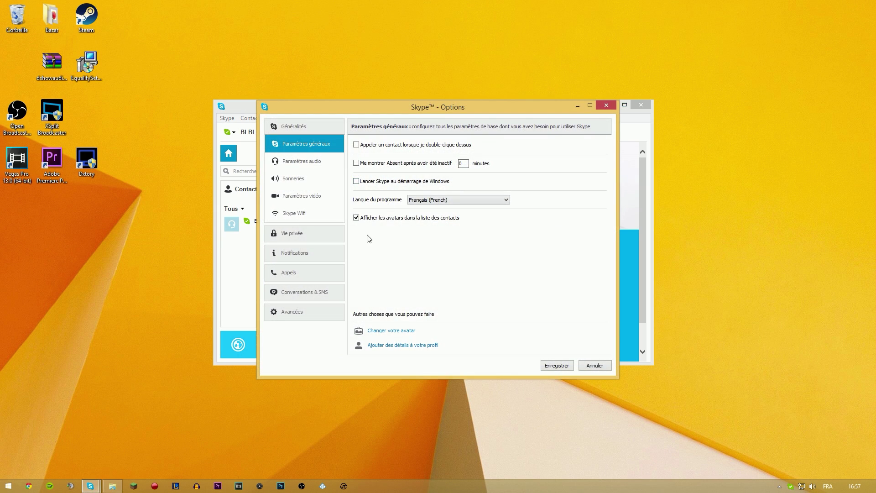
{"action": "left_click_drag", "start_coordinate": [414, 109], "coordinate": [434, 176]}
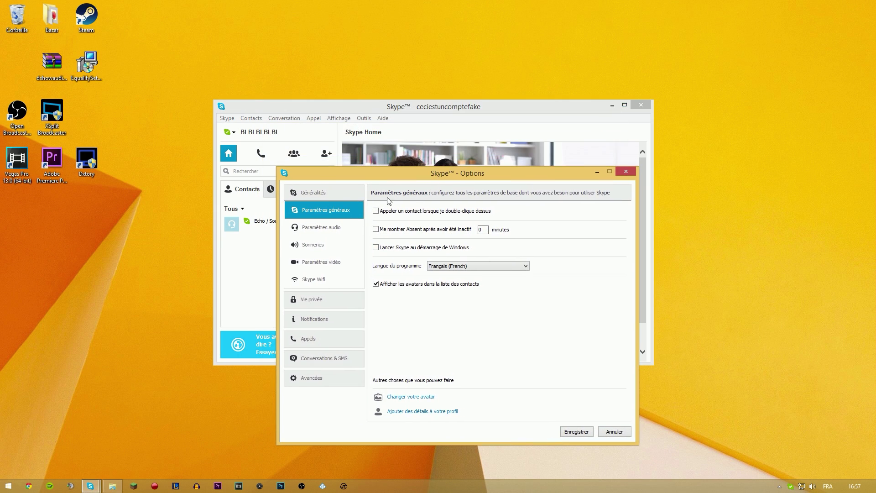
{"action": "left_click", "coordinate": [333, 229]}
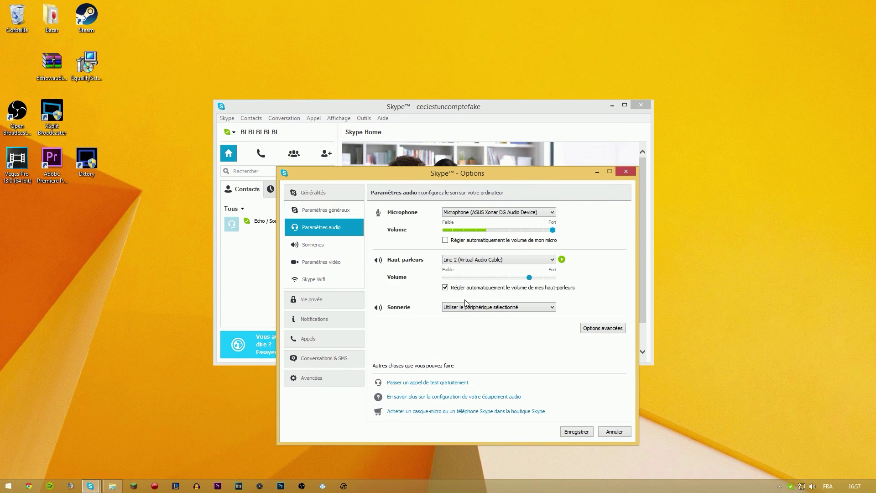
{"action": "left_click", "coordinate": [457, 259]}
{"action": "left_click", "coordinate": [447, 268]}
{"action": "left_click", "coordinate": [587, 431]}
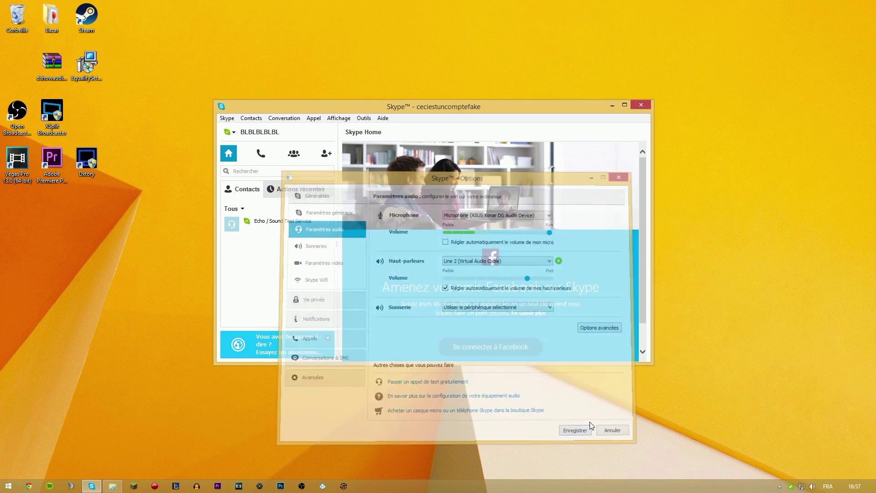
{"action": "left_click", "coordinate": [645, 107]}
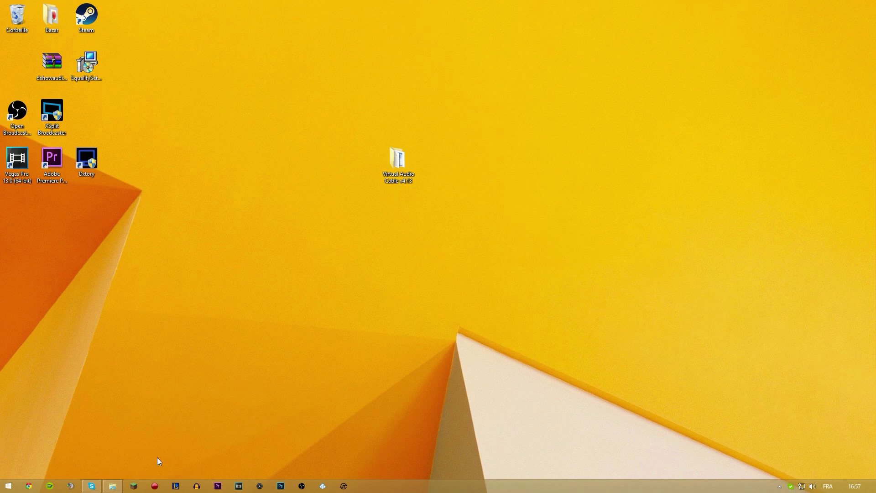
{"action": "double_click", "coordinate": [77, 78]}
{"action": "left_click", "coordinate": [464, 253]}
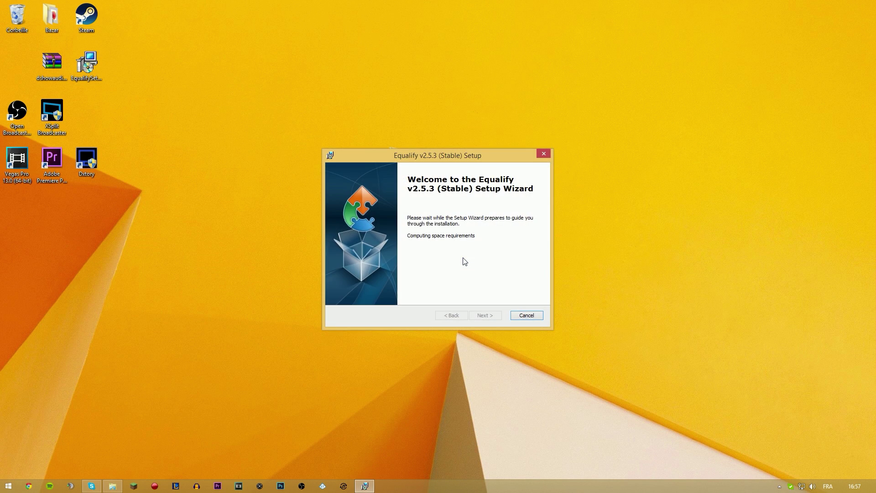
{"action": "left_click", "coordinate": [544, 153]}
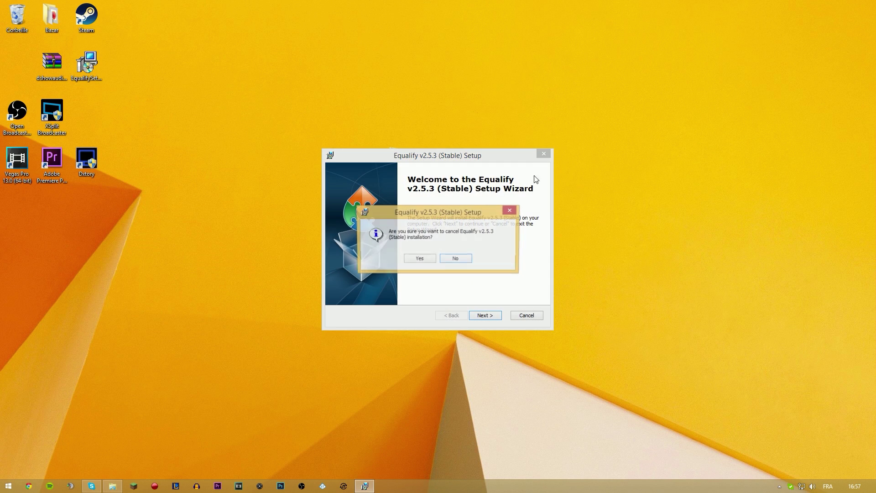
{"action": "left_click", "coordinate": [417, 260]}
{"action": "left_click", "coordinate": [484, 315]}
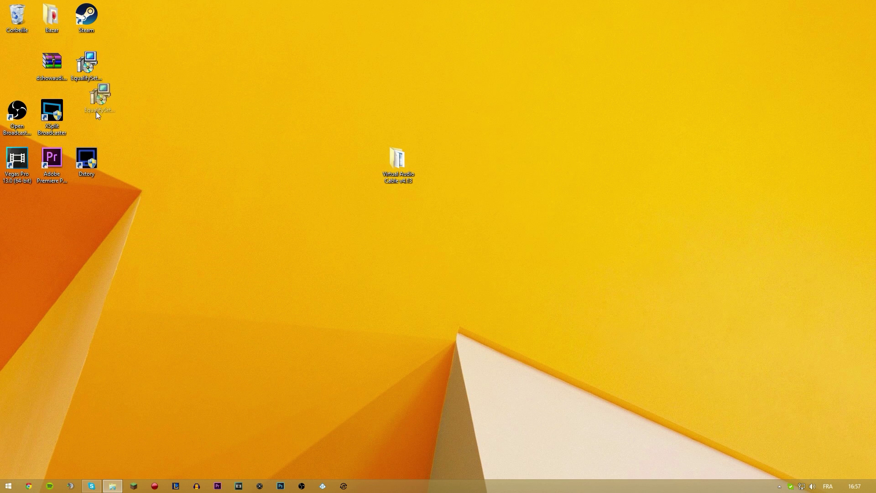
Move the EqualifySetup installer icon away from the other shortcuts to an empty area of the desktop
{"action": "left_click_drag", "start_coordinate": [97, 114], "coordinate": [98, 115]}
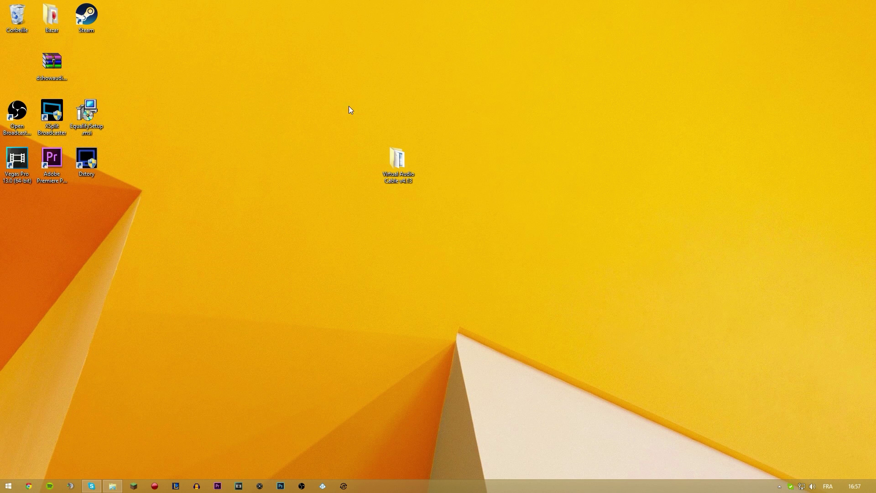
{"action": "left_click_drag", "start_coordinate": [324, 117], "coordinate": [454, 216]}
{"action": "left_click", "coordinate": [491, 241]}
{"action": "left_click_drag", "start_coordinate": [230, 154], "coordinate": [228, 154]}
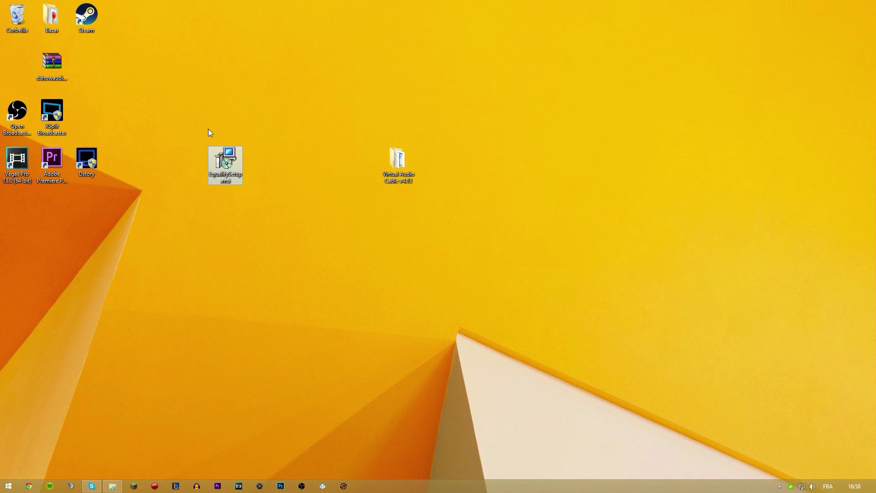
{"action": "left_click_drag", "start_coordinate": [187, 123], "coordinate": [268, 198]}
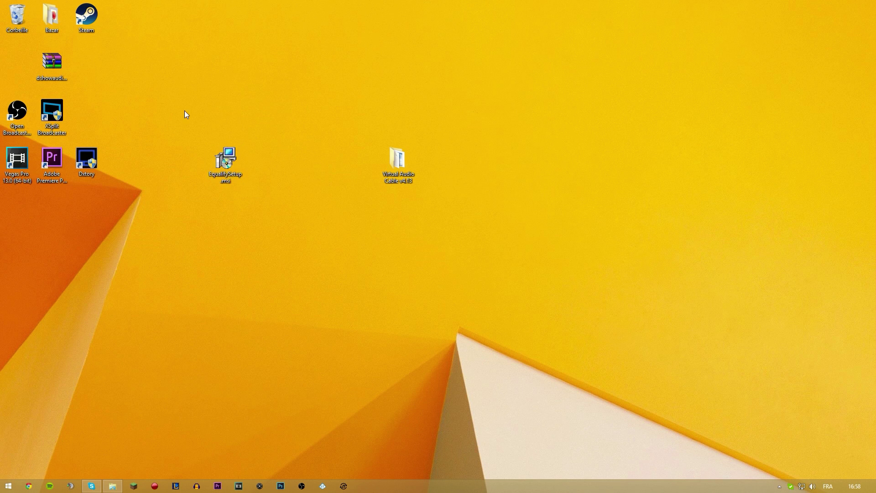
Install Equalify v2.5.3 (Stable) into the proposed Spotify folder, accepting the license agreement
{"action": "double_click", "coordinate": [229, 169]}
{"action": "left_click", "coordinate": [474, 314]}
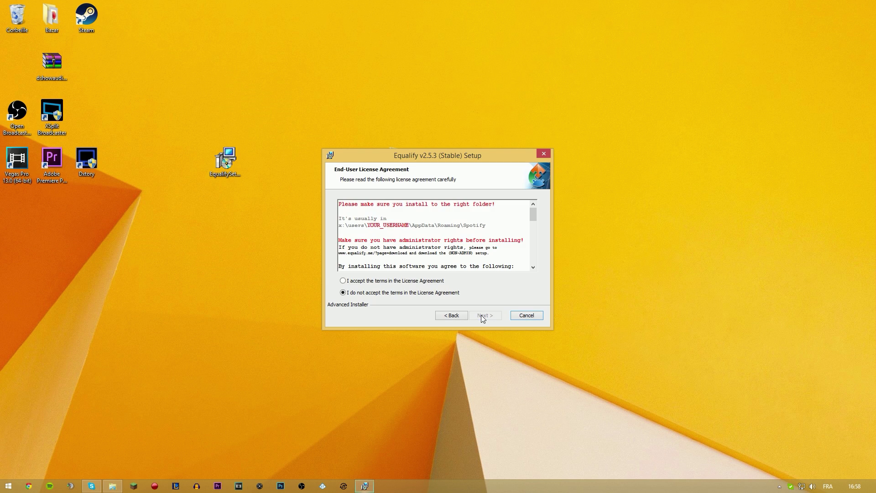
{"action": "left_click", "coordinate": [416, 280]}
{"action": "left_click", "coordinate": [480, 315]}
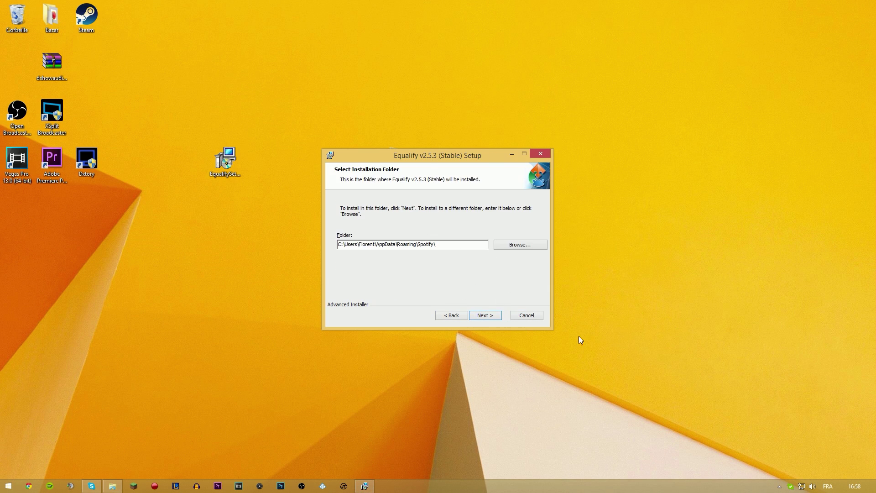
{"action": "left_click", "coordinate": [490, 313]}
{"action": "left_click", "coordinate": [483, 313]}
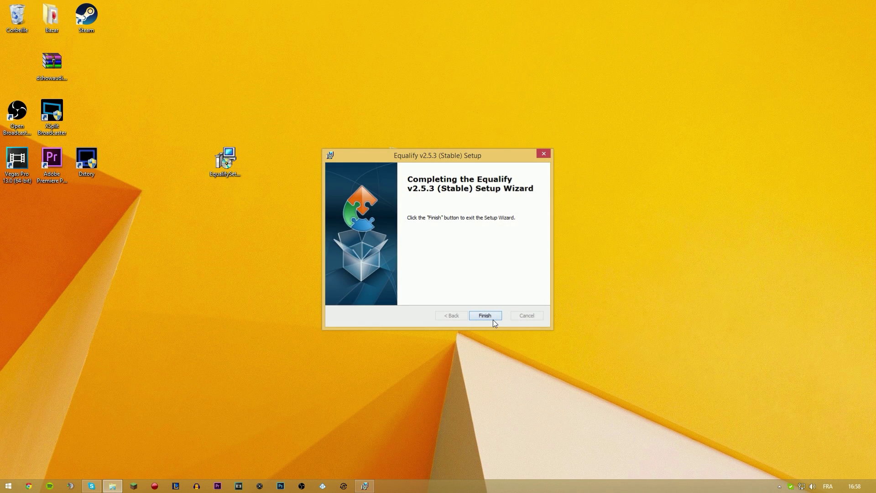
{"action": "left_click", "coordinate": [485, 315]}
Open Spotify, lower its volume slightly and briefly play the loaded track to activate the Equalify plugin
{"action": "left_click", "coordinate": [49, 486]}
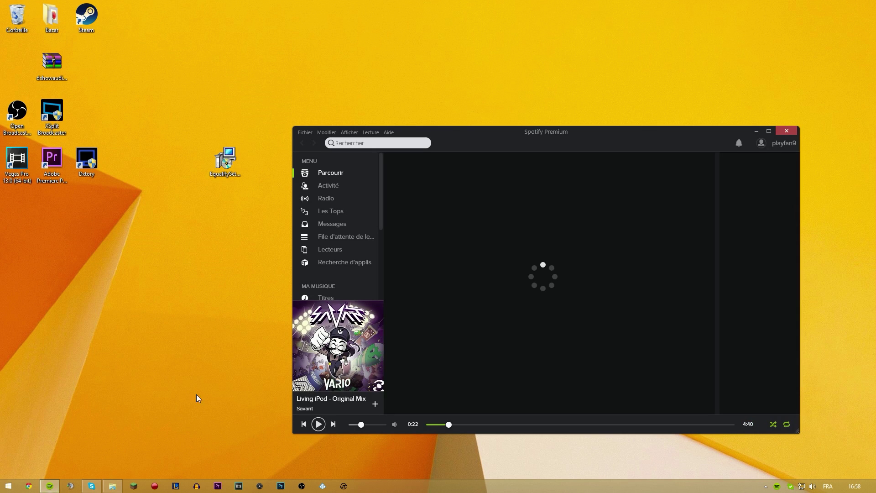
{"action": "left_click_drag", "start_coordinate": [472, 141], "coordinate": [431, 116]}
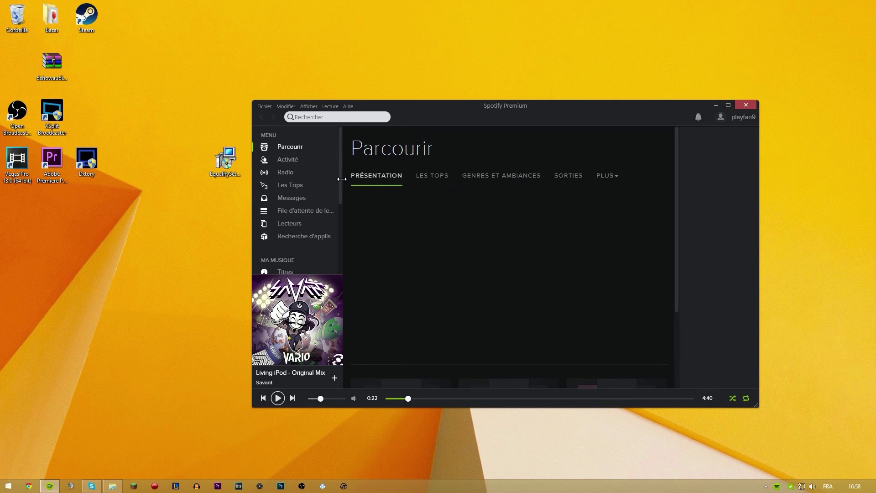
{"action": "left_click_drag", "start_coordinate": [320, 398], "coordinate": [315, 398]}
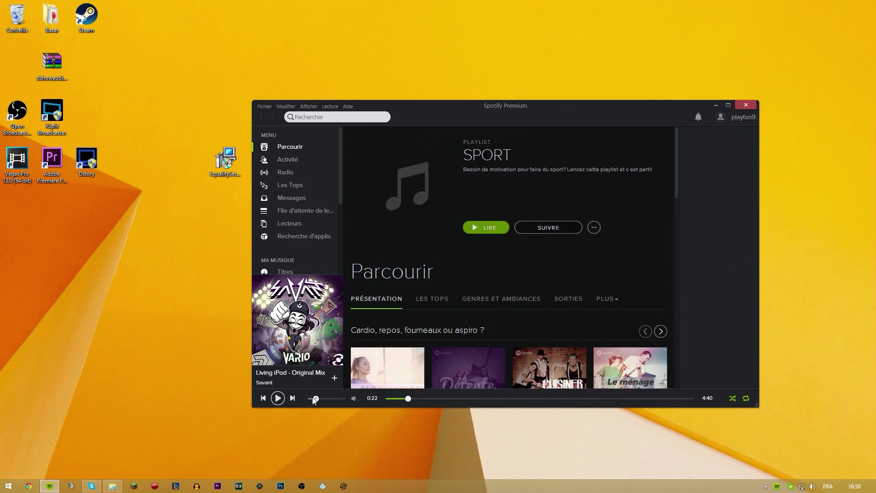
{"action": "left_click", "coordinate": [278, 398]}
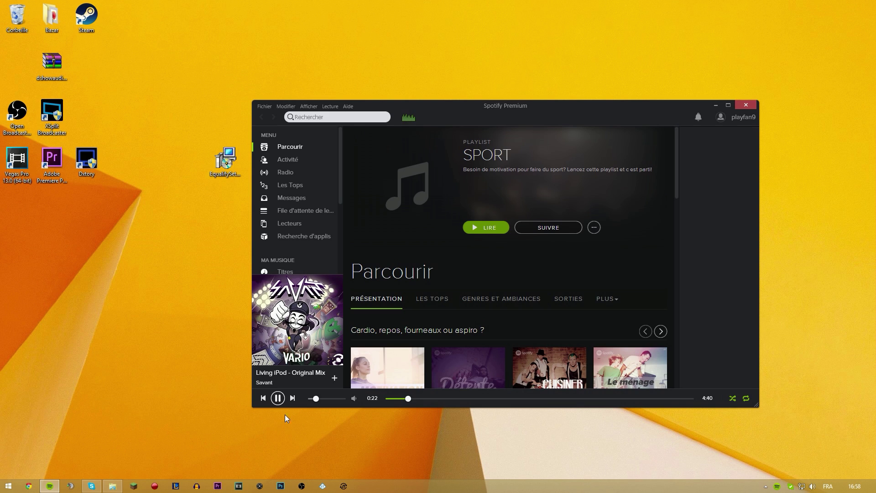
{"action": "left_click", "coordinate": [278, 397]}
Set Spotify's output device to Line 3 (Virtual Audio Cable) through Equalify's Change Sound Device option
{"action": "mouse_move", "coordinate": [409, 119]}
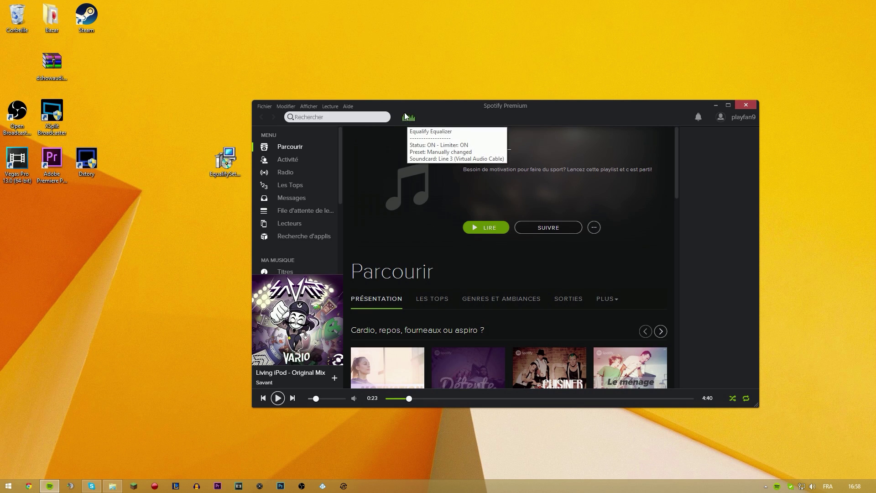
{"action": "left_click", "coordinate": [408, 117]}
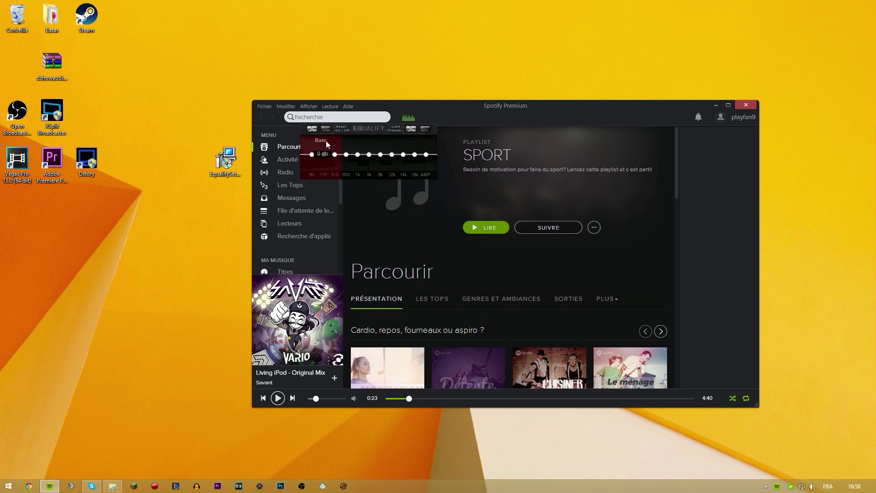
{"action": "right_click", "coordinate": [366, 130]}
{"action": "mouse_move", "coordinate": [402, 167]}
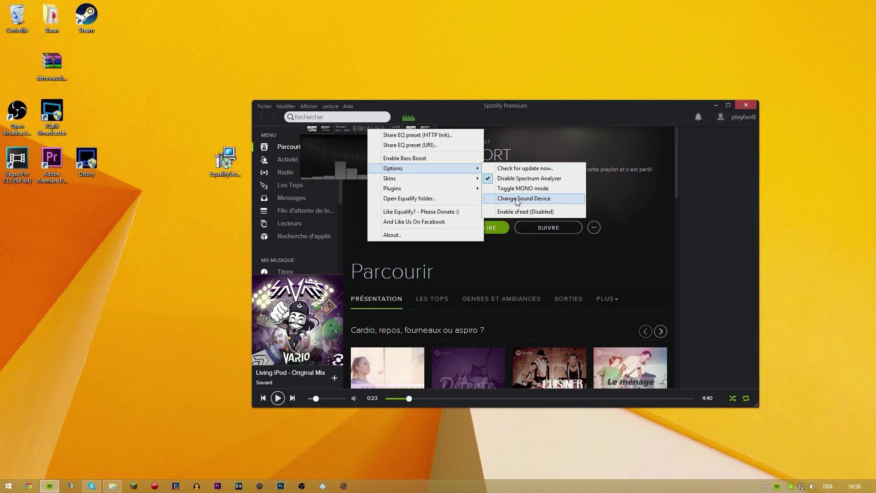
{"action": "left_click", "coordinate": [555, 198]}
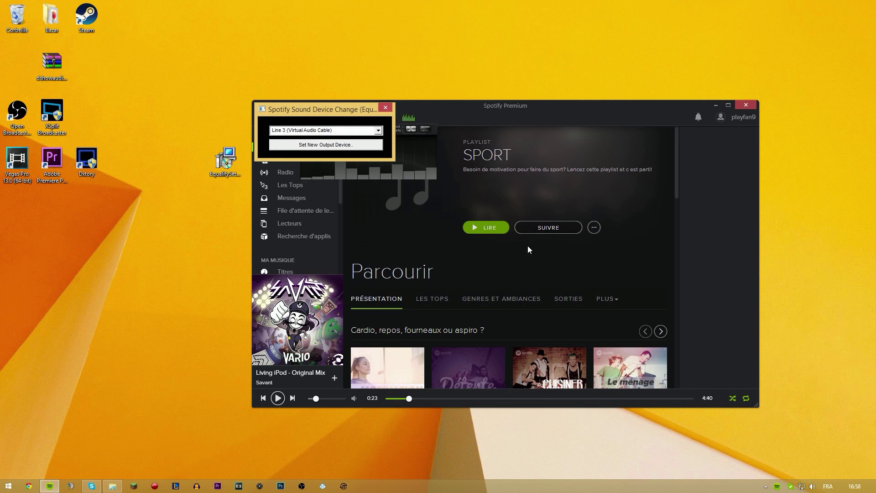
{"action": "left_click", "coordinate": [378, 131]}
{"action": "left_click", "coordinate": [332, 177]}
{"action": "left_click", "coordinate": [327, 145]}
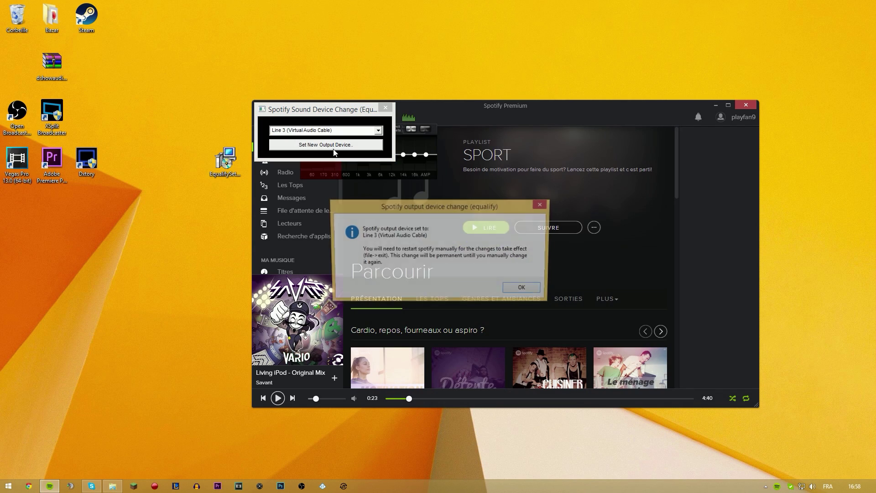
{"action": "left_click", "coordinate": [524, 289]}
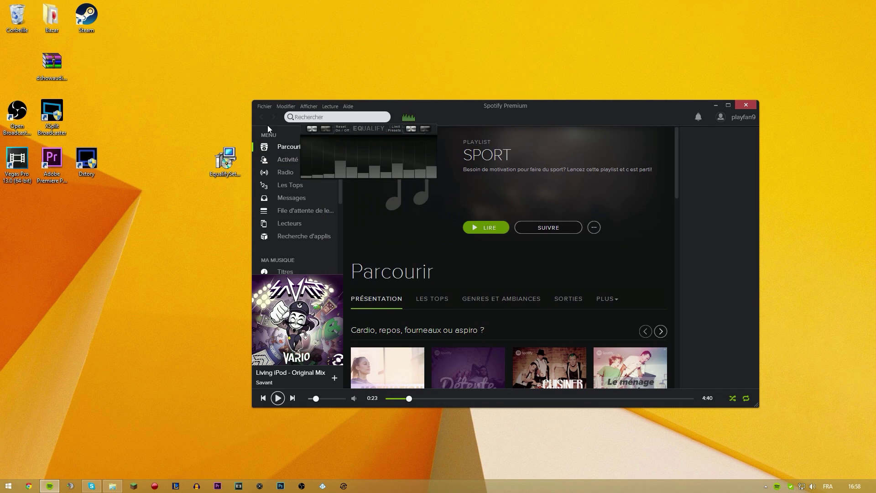
Quit Spotify completely and relaunch it
{"action": "left_click", "coordinate": [261, 109]}
{"action": "left_click", "coordinate": [280, 197]}
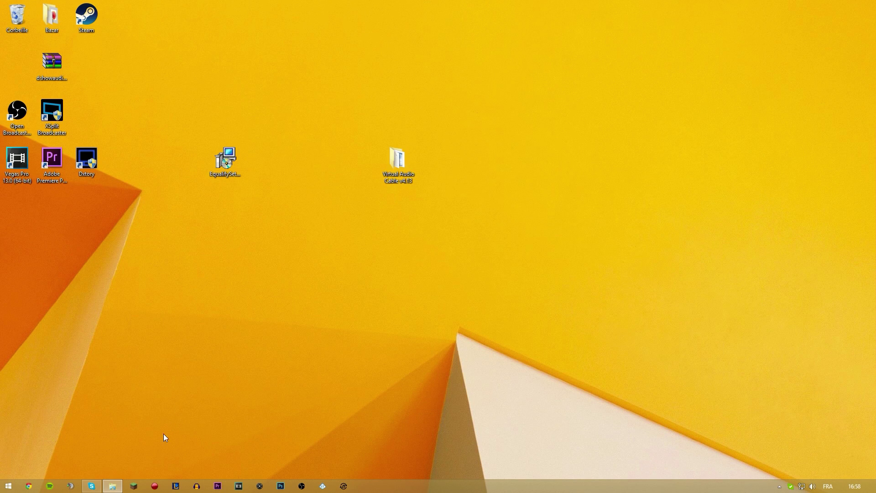
{"action": "left_click", "coordinate": [51, 486]}
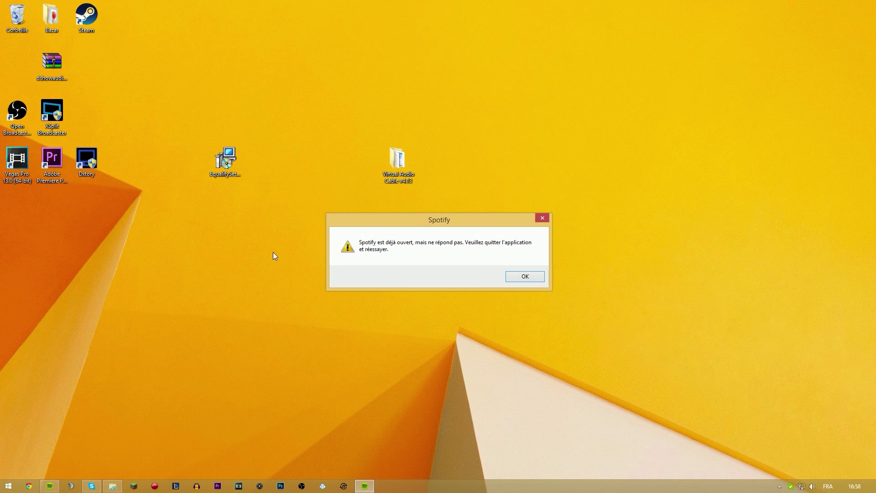
{"action": "left_click", "coordinate": [524, 275]}
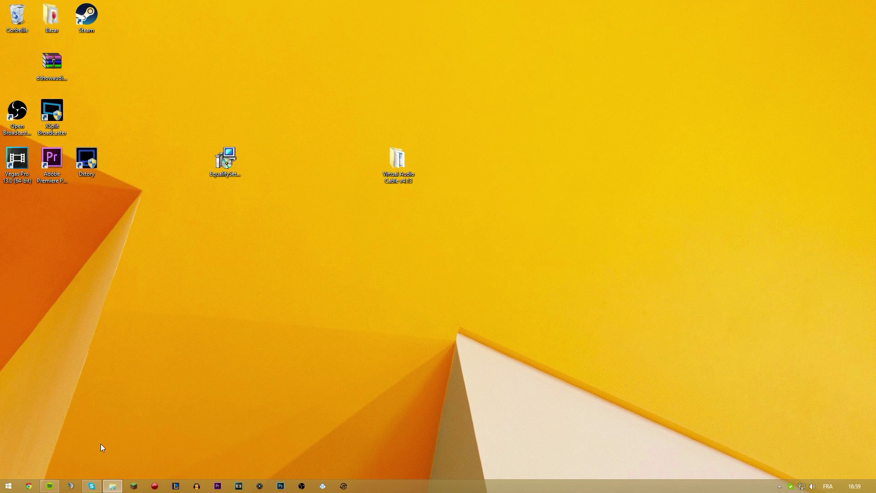
{"action": "left_click", "coordinate": [51, 486]}
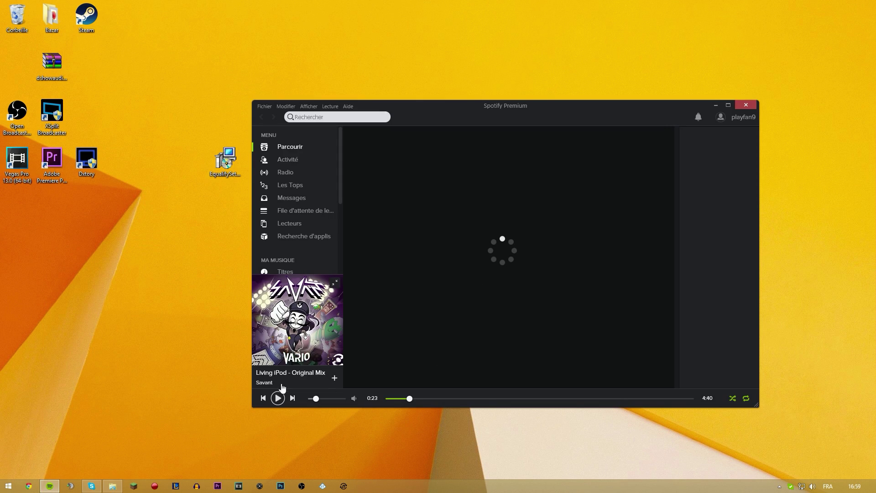
Briefly play and pause the loaded track in Spotify to test its output, raising the volume slightly
{"action": "left_click", "coordinate": [278, 399]}
{"action": "left_click", "coordinate": [277, 401]}
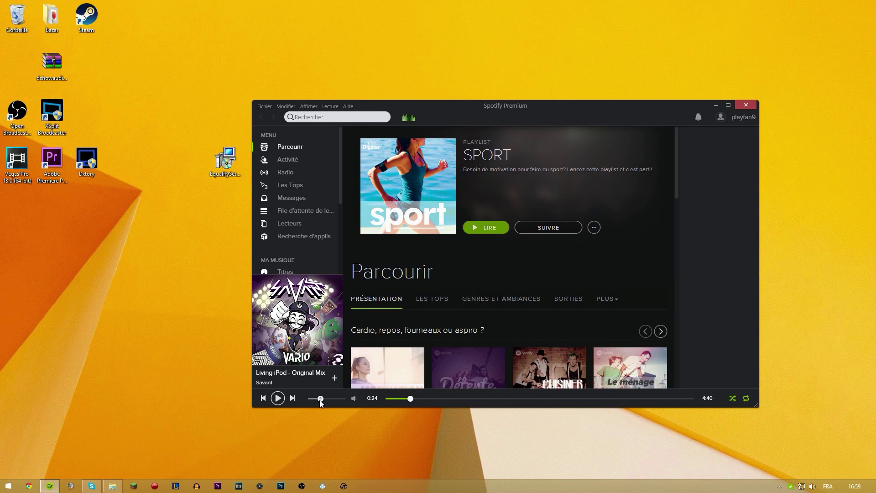
{"action": "left_click_drag", "start_coordinate": [321, 400], "coordinate": [333, 400]}
{"action": "left_click", "coordinate": [278, 398]}
Restart Spotify once more and minimize its window
{"action": "left_click", "coordinate": [263, 106]}
{"action": "left_click", "coordinate": [280, 197]}
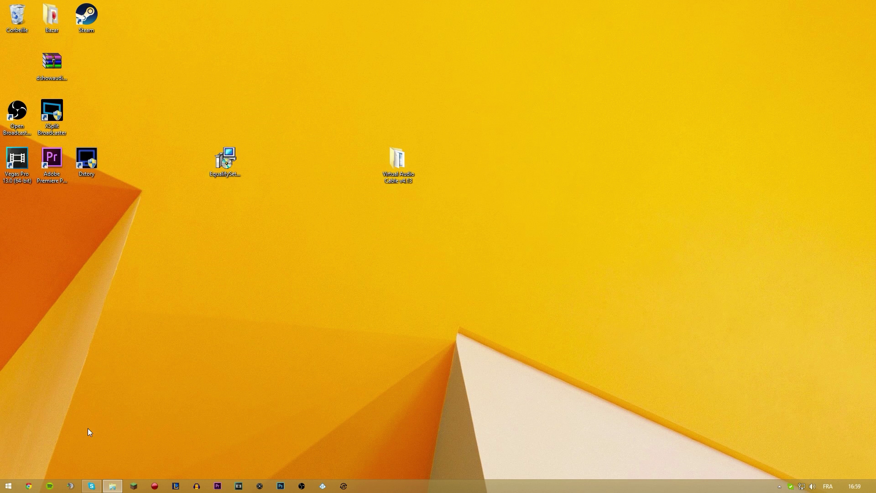
{"action": "left_click", "coordinate": [50, 485]}
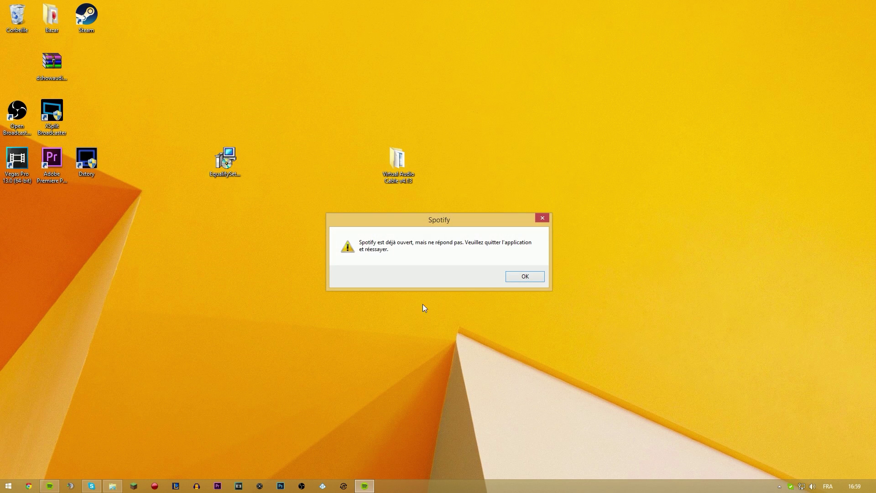
{"action": "left_click", "coordinate": [524, 276]}
{"action": "left_click", "coordinate": [50, 485]}
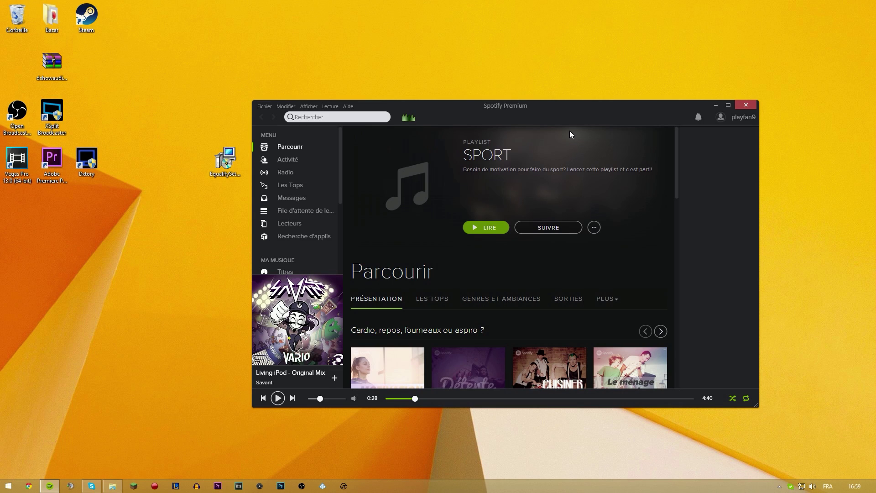
{"action": "left_click_drag", "start_coordinate": [560, 126], "coordinate": [572, 111]}
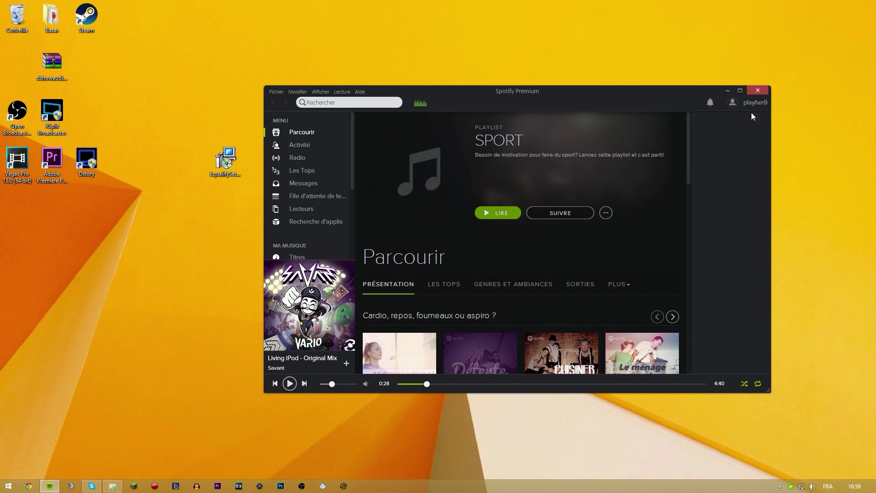
{"action": "left_click", "coordinate": [727, 93]}
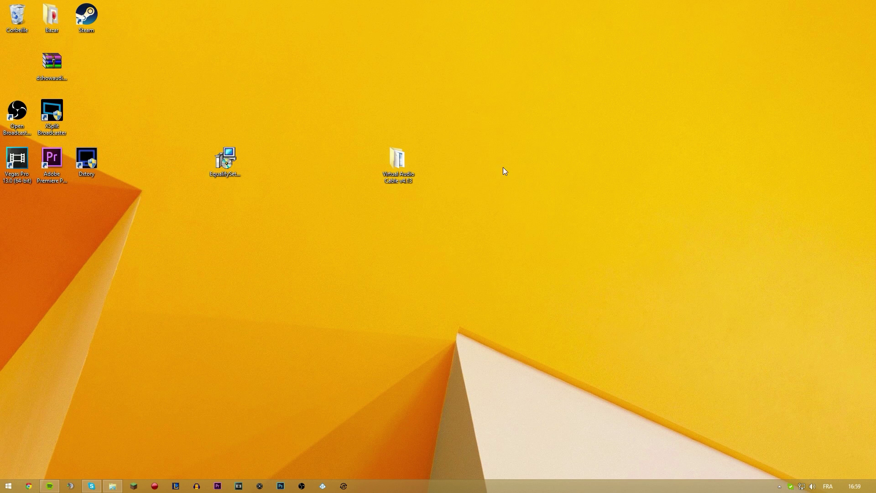
Move the Dxtory shortcut to a free area of the desktop and launch Dxtory
{"action": "mouse_move", "coordinate": [82, 154]}
{"action": "left_mouse_down"}
{"action": "mouse_move", "coordinate": [121, 210]}
{"action": "mouse_move", "coordinate": [224, 275]}
{"action": "mouse_move", "coordinate": [129, 222]}
{"action": "left_mouse_up"}
{"action": "left_click_drag", "start_coordinate": [107, 157], "coordinate": [159, 258]}
{"action": "left_click", "coordinate": [159, 258]}
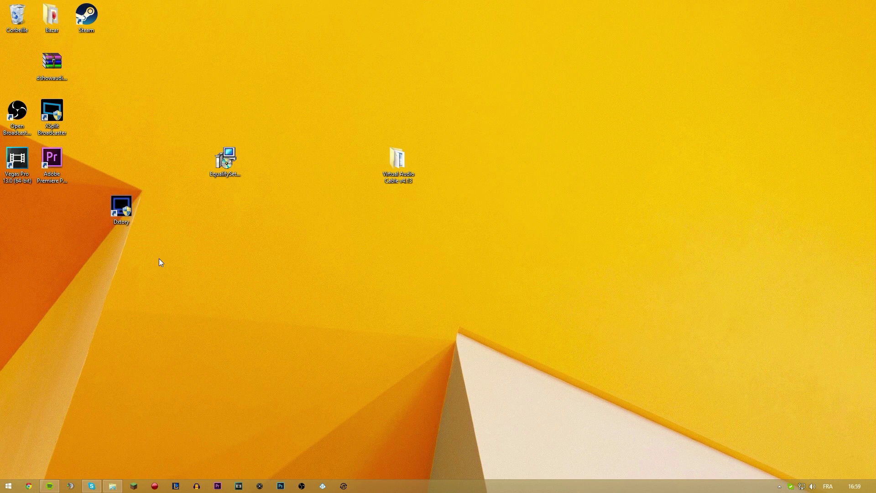
{"action": "double_click", "coordinate": [123, 209]}
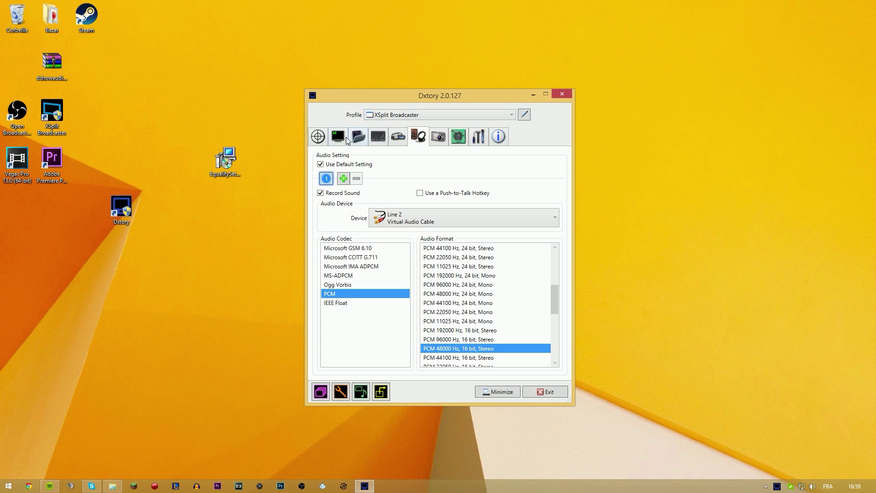
Switch the Dxtory profile to Default
{"action": "left_click", "coordinate": [318, 138]}
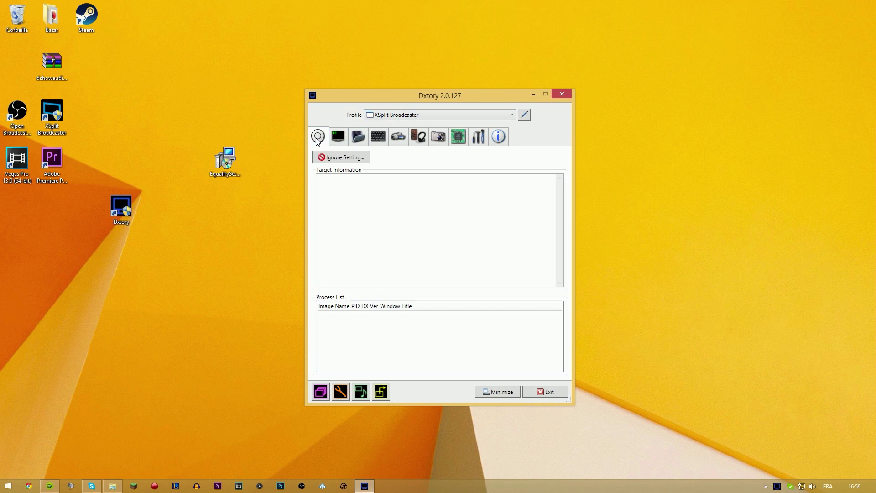
{"action": "left_click", "coordinate": [391, 115]}
{"action": "left_click", "coordinate": [399, 131]}
{"action": "left_click", "coordinate": [397, 115]}
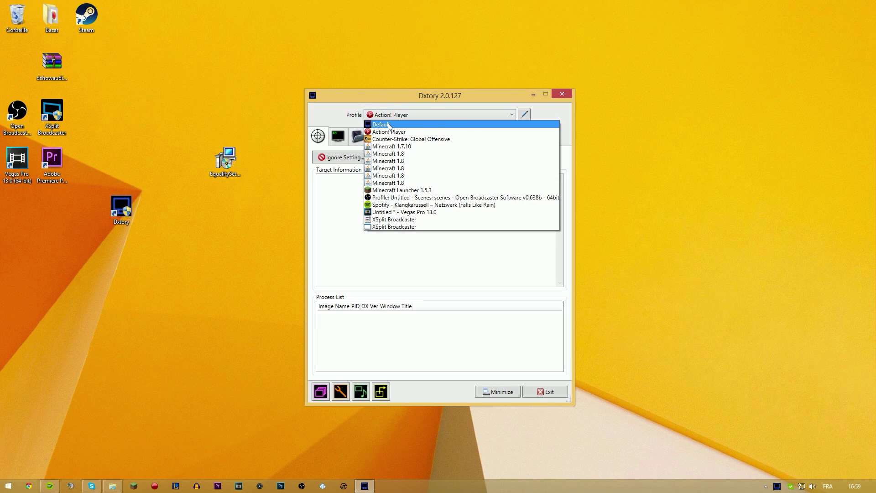
{"action": "left_click", "coordinate": [397, 123]}
{"action": "left_click_drag", "start_coordinate": [80, 169], "coordinate": [140, 199]}
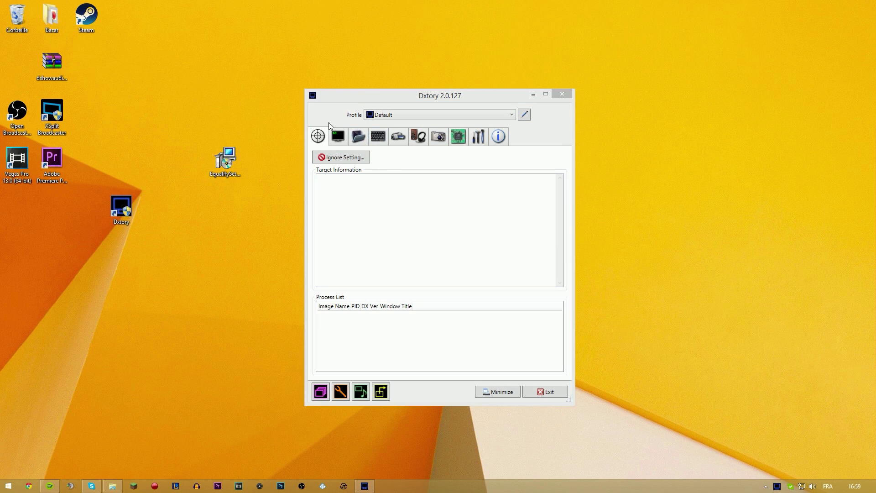
Look over Dxtory's overlay, movie and hotkey settings for the Default profile
{"action": "left_click", "coordinate": [338, 136]}
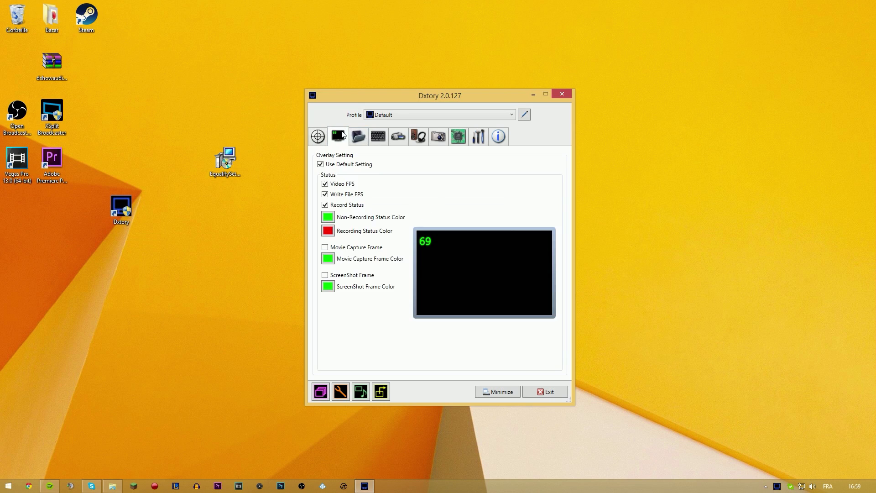
{"action": "left_click", "coordinate": [396, 136]}
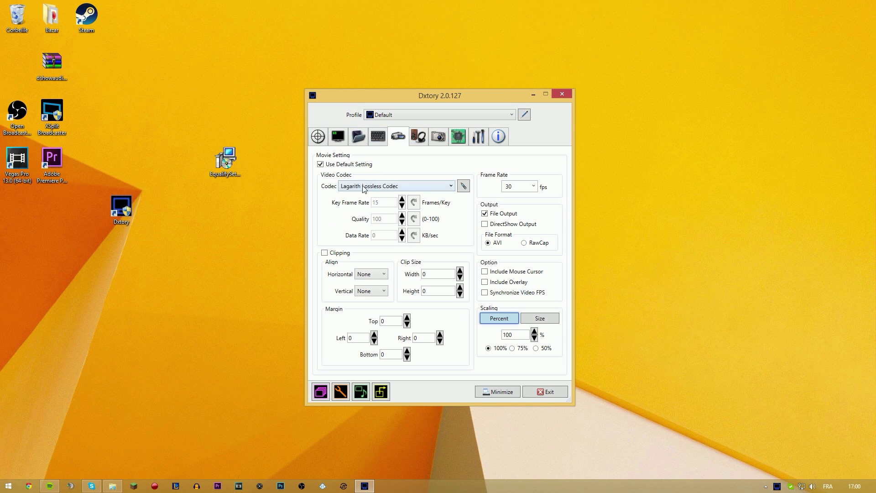
{"action": "left_click", "coordinate": [378, 137]}
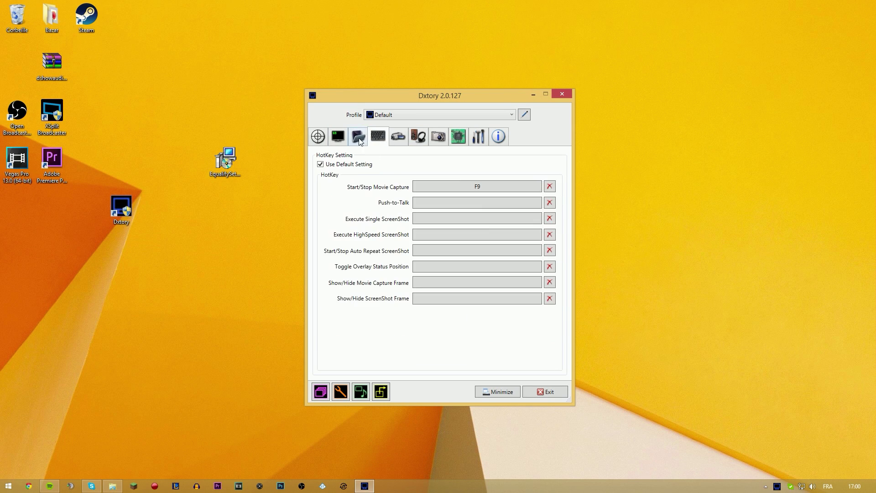
{"action": "left_click", "coordinate": [326, 139]}
{"action": "left_click", "coordinate": [340, 138]}
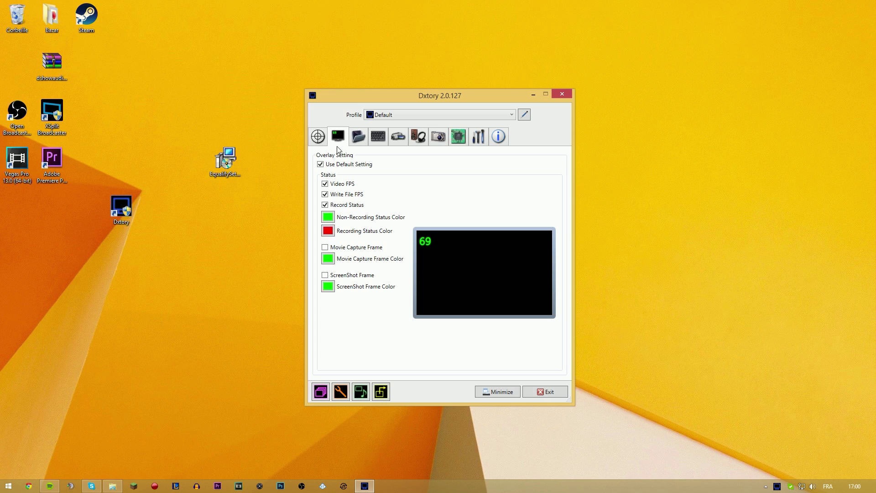
Set the device of Dxtory's first audio track to Line 1 (Virtual Audio Cable)
{"action": "left_click", "coordinate": [419, 137]}
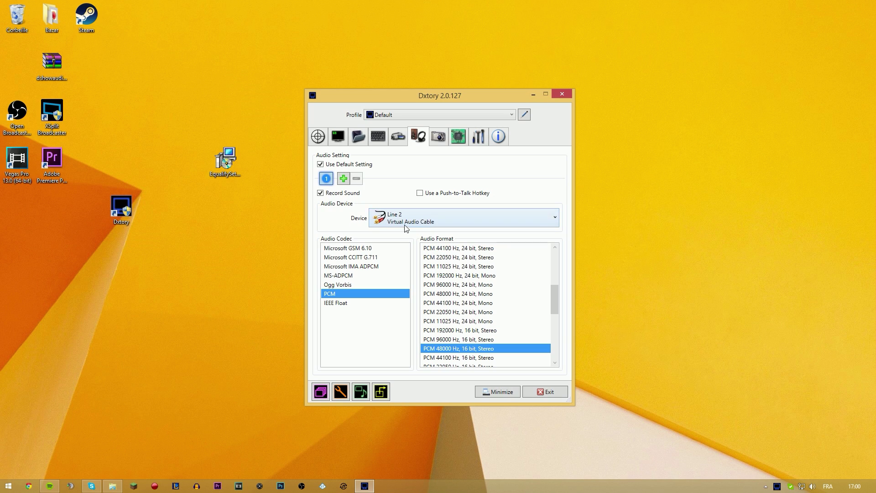
{"action": "left_click", "coordinate": [379, 216]}
{"action": "left_click", "coordinate": [388, 255]}
Add a second audio track in Dxtory with Line 2 (Virtual Audio Cable) as its device
{"action": "left_click", "coordinate": [343, 179]}
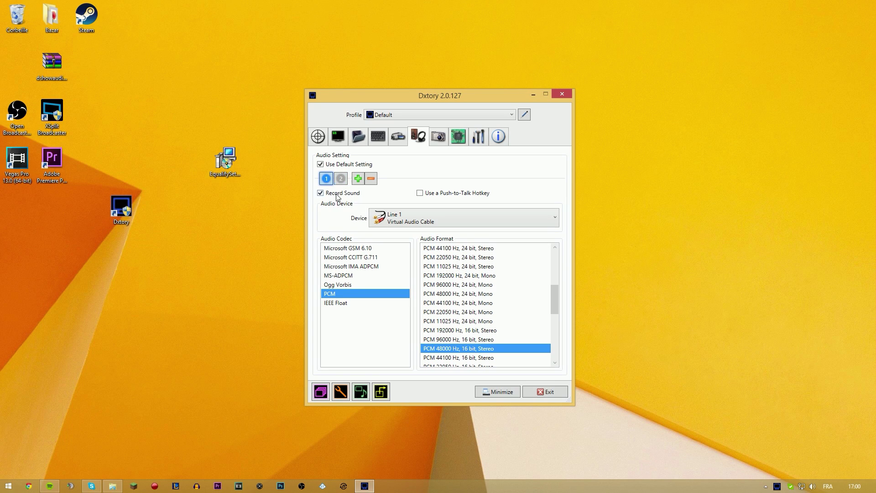
{"action": "left_click", "coordinate": [341, 178]}
{"action": "left_click", "coordinate": [401, 220]}
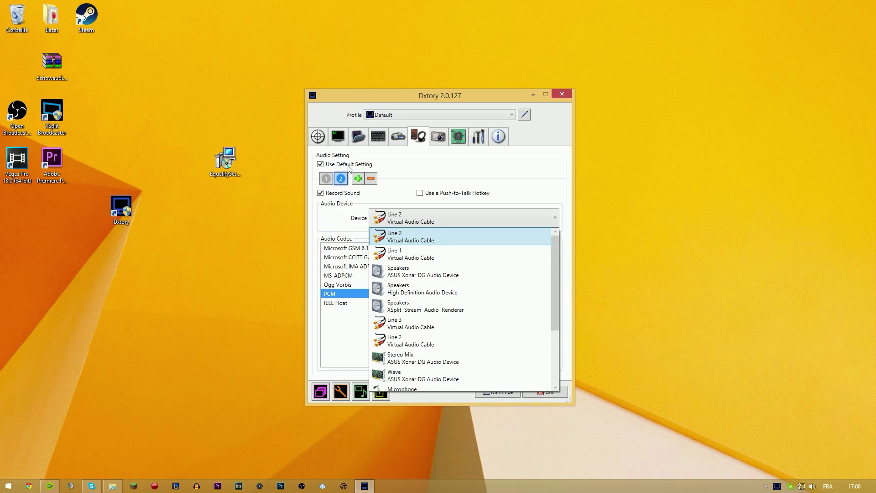
{"action": "left_click", "coordinate": [341, 180]}
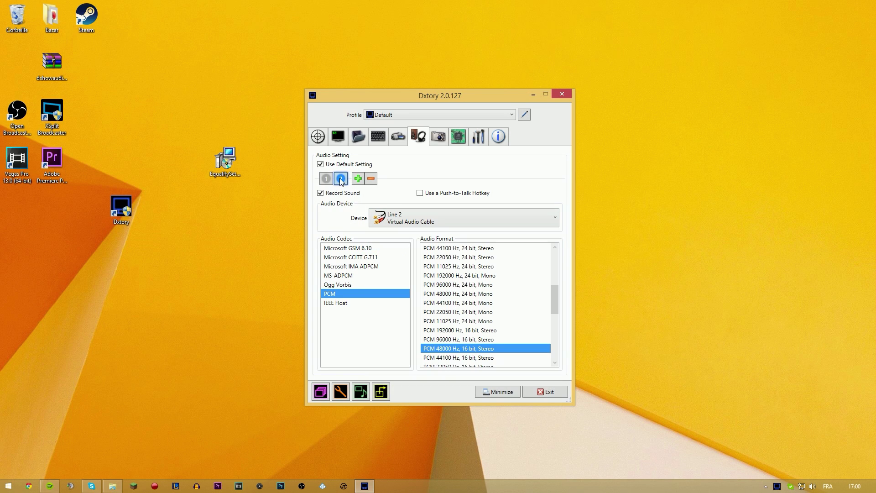
{"action": "left_click", "coordinate": [400, 219]}
{"action": "left_click", "coordinate": [405, 248]}
Add a third audio track that records from Line 3 (Virtual Audio Cable)
{"action": "left_click", "coordinate": [358, 178]}
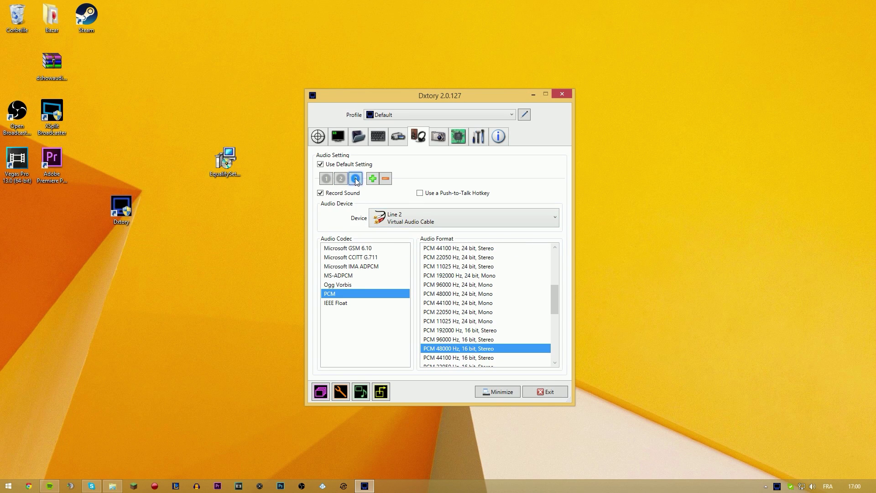
{"action": "left_click", "coordinate": [371, 221]}
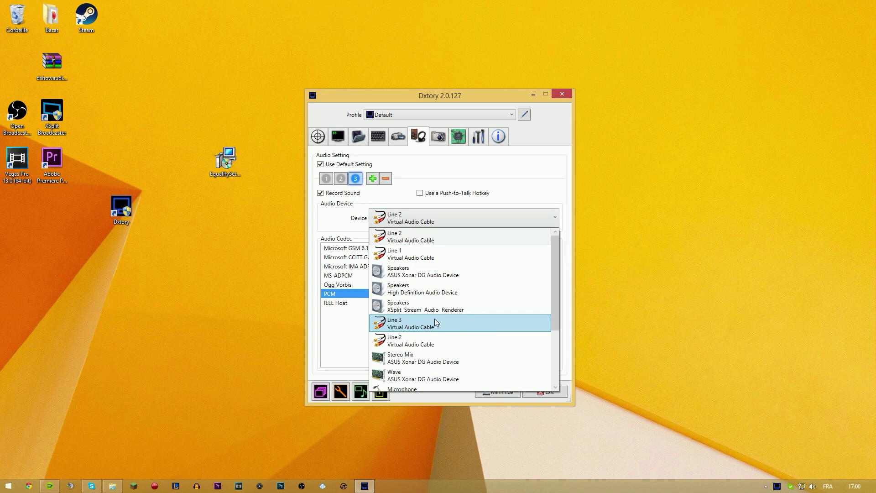
{"action": "left_click", "coordinate": [434, 322]}
Add a fourth audio track recording the ASUS Xonar DG microphone at volume 100, and check it against the first track
{"action": "left_click", "coordinate": [371, 179]}
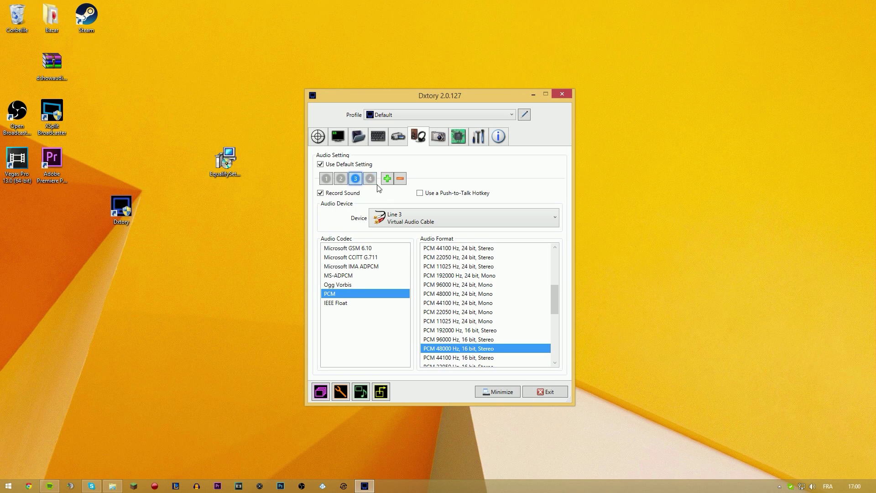
{"action": "left_click", "coordinate": [378, 219]}
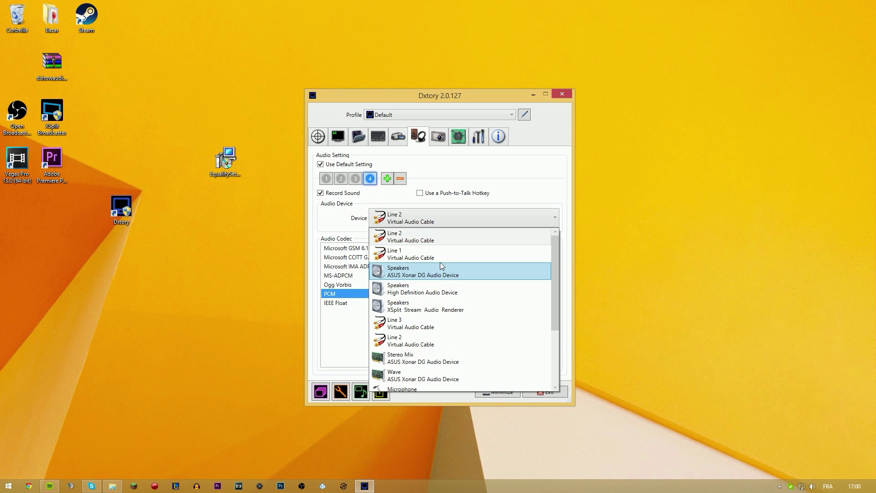
{"action": "scroll", "coordinate": [441, 315], "scroll_direction": "down", "scroll_amount": 2}
{"action": "left_click", "coordinate": [436, 306]}
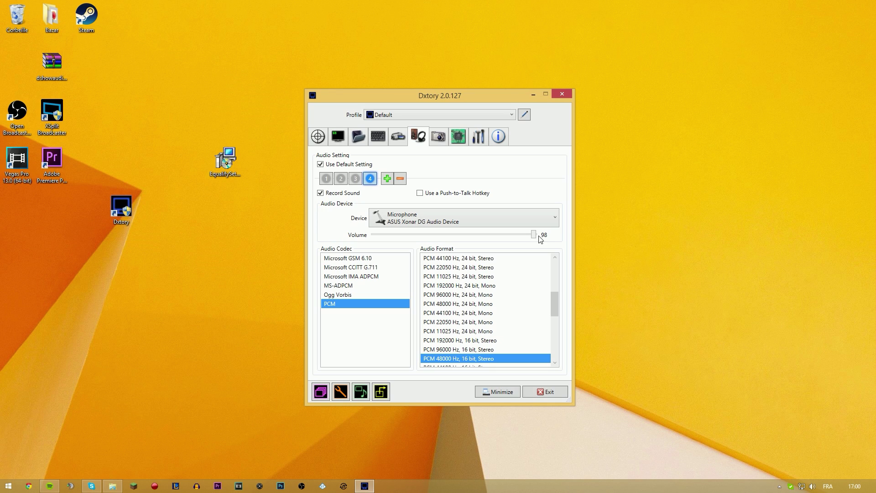
{"action": "left_click_drag", "start_coordinate": [539, 238], "coordinate": [550, 240]}
{"action": "left_click", "coordinate": [340, 179]}
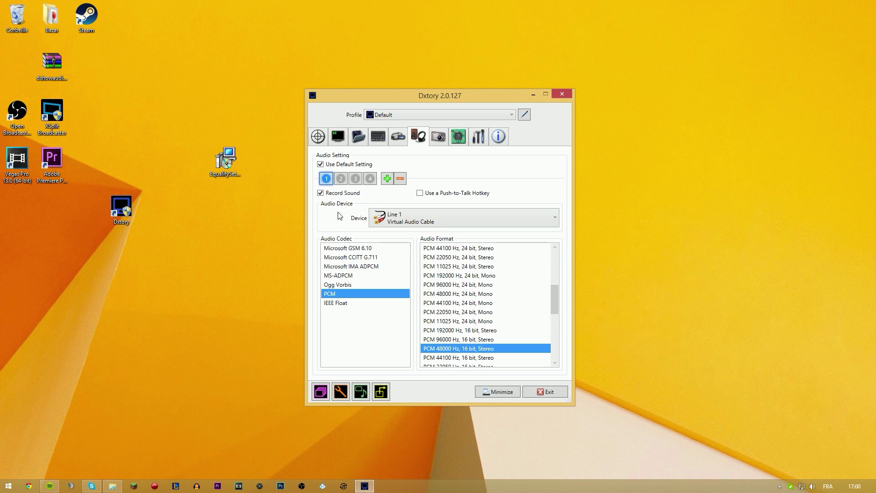
{"action": "left_click", "coordinate": [369, 178]}
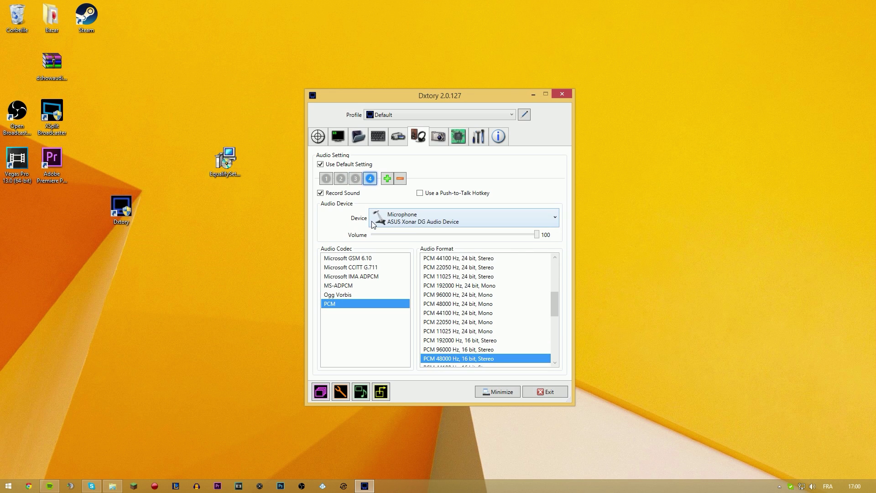
Minimize Dxtory and start Minecraft from its launcher with the OptiFine profile
{"action": "left_click", "coordinate": [532, 94]}
{"action": "left_click", "coordinate": [134, 481]}
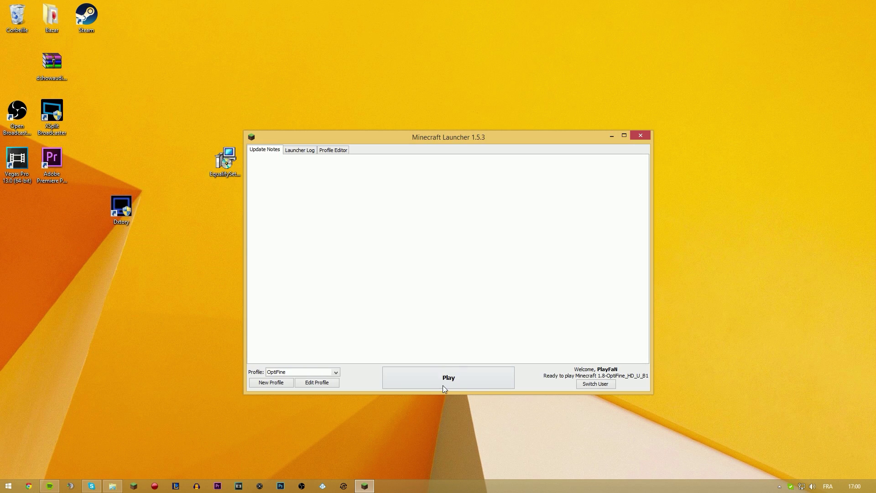
{"action": "left_click", "coordinate": [446, 378]}
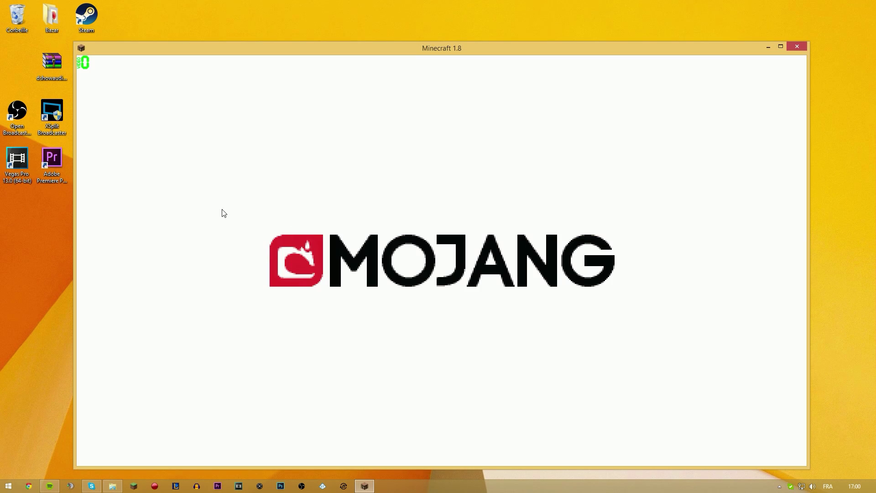
{"action": "left_click", "coordinate": [52, 165]}
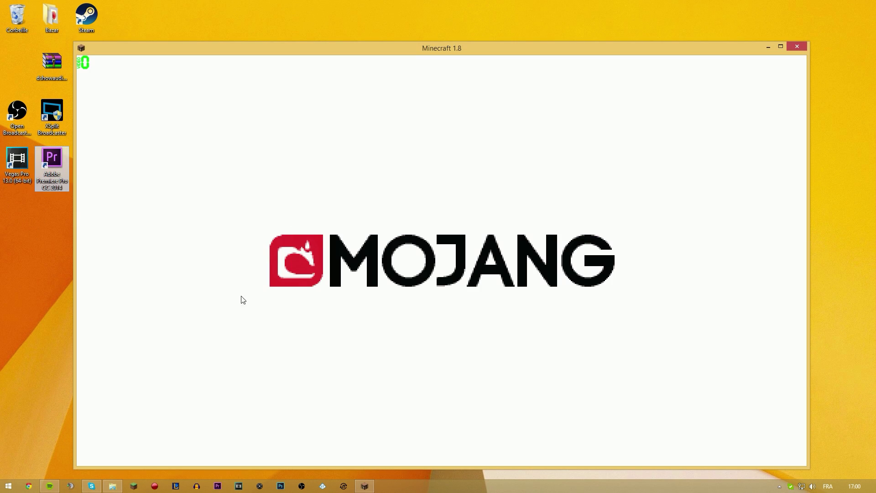
{"action": "left_click", "coordinate": [17, 165]}
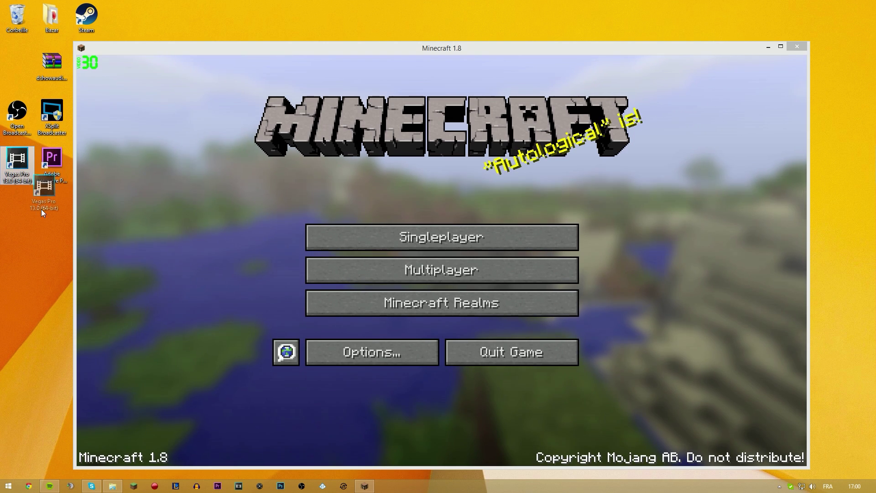
{"action": "left_click", "coordinate": [40, 204]}
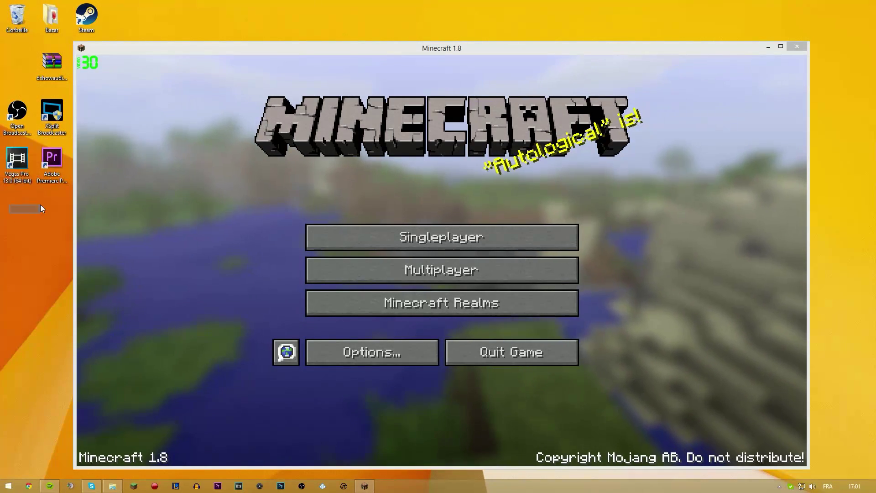
Create and load a new singleplayer world in Minecraft
{"action": "left_click", "coordinate": [433, 237]}
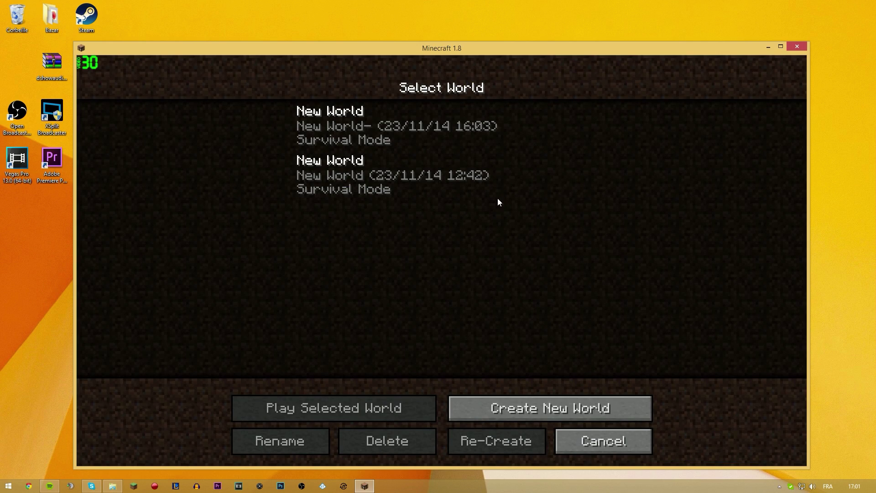
{"action": "left_click", "coordinate": [521, 398]}
{"action": "left_click", "coordinate": [399, 437]}
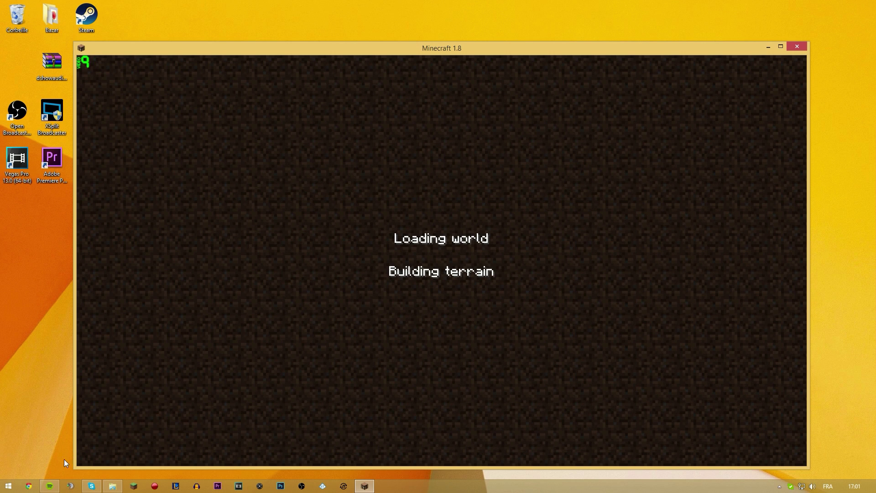
Bring up Spotify, move its window beside the Minecraft window, and resume the game
{"action": "left_click", "coordinate": [50, 486]}
{"action": "left_click_drag", "start_coordinate": [474, 101], "coordinate": [569, 107]}
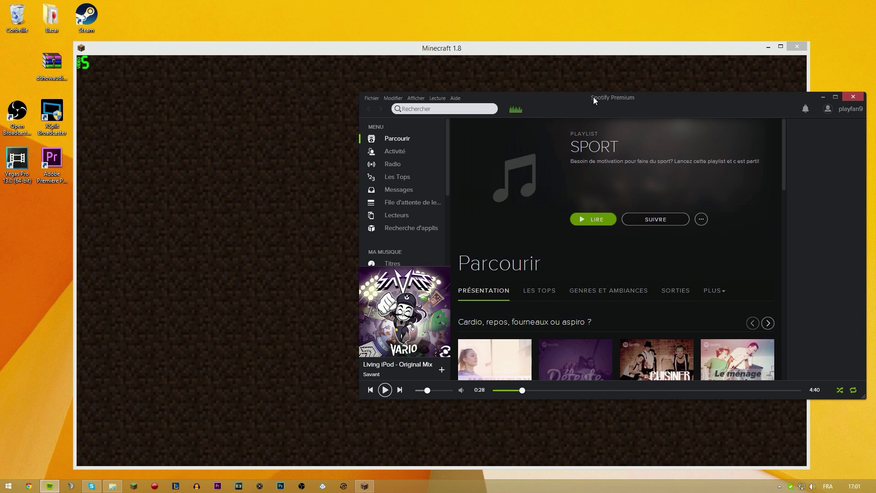
{"action": "left_click_drag", "start_coordinate": [594, 100], "coordinate": [664, 103]}
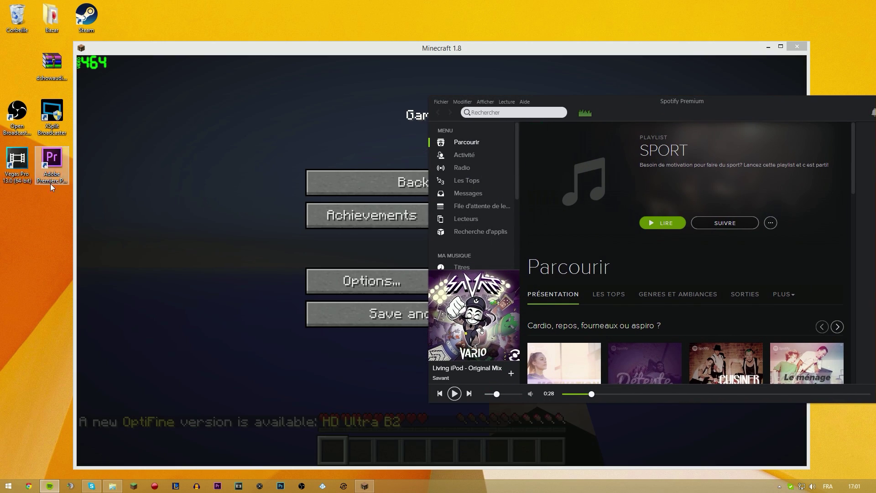
{"action": "left_click", "coordinate": [190, 182]}
{"action": "key", "text": "Escape"}
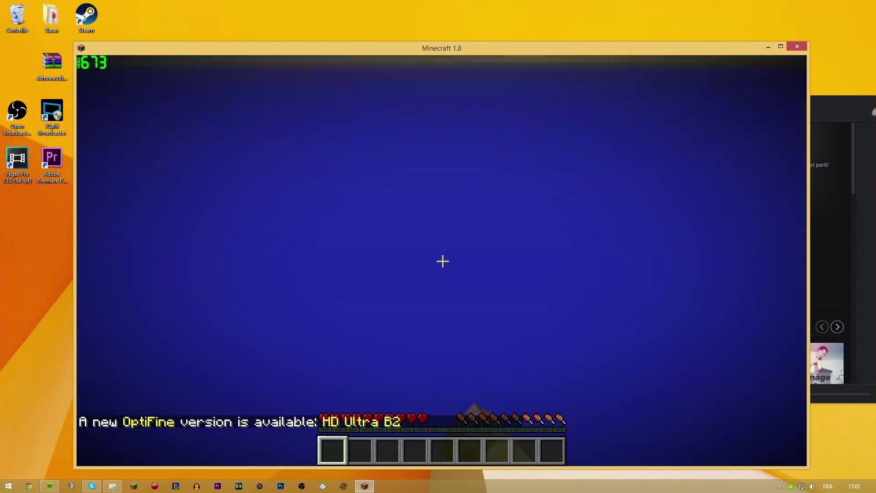
Pause the game, start the Living iPod track in Spotify, and return to Minecraft with Dxtory recording
{"action": "left_click", "coordinate": [442, 261]}
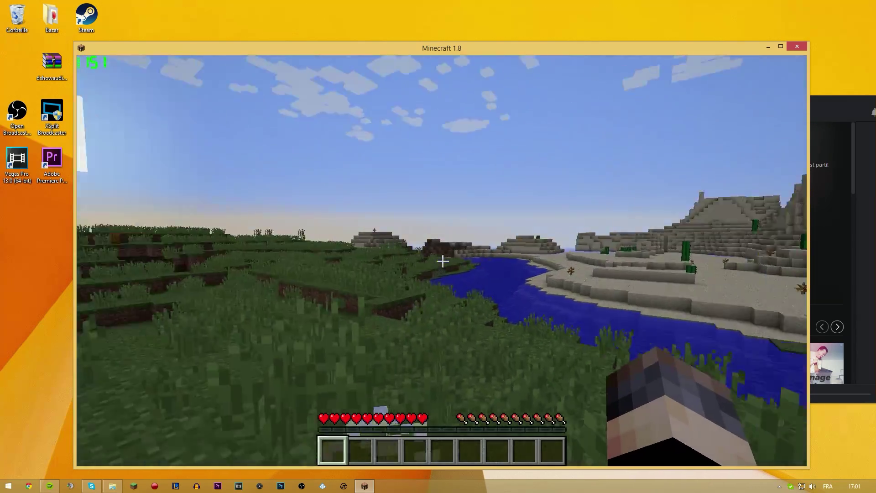
{"action": "key", "text": "Escape"}
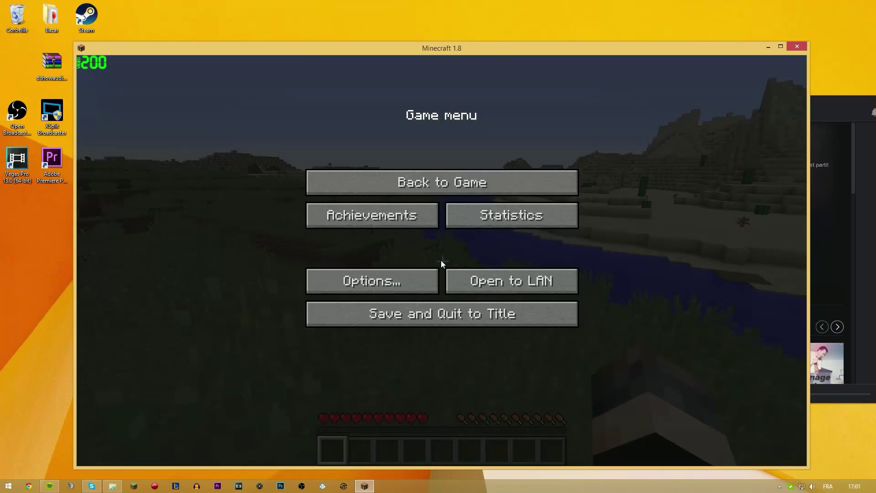
{"action": "key", "text": "alt+Tab"}
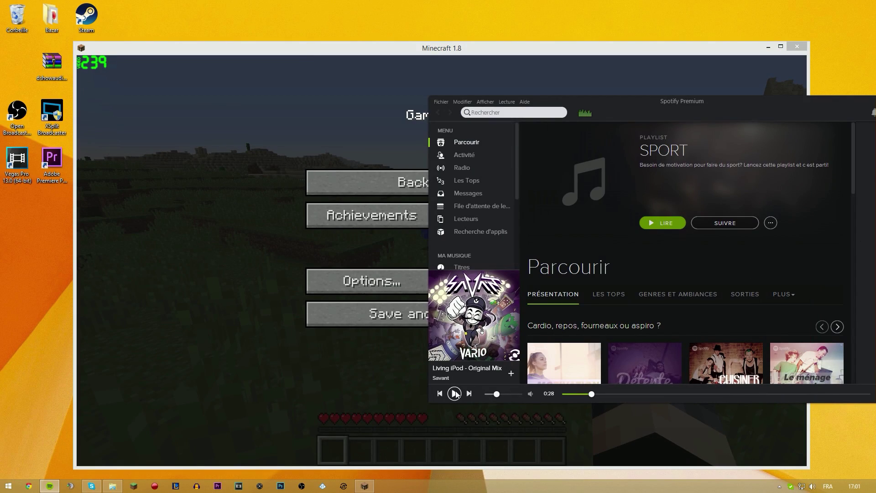
{"action": "left_click", "coordinate": [362, 185]}
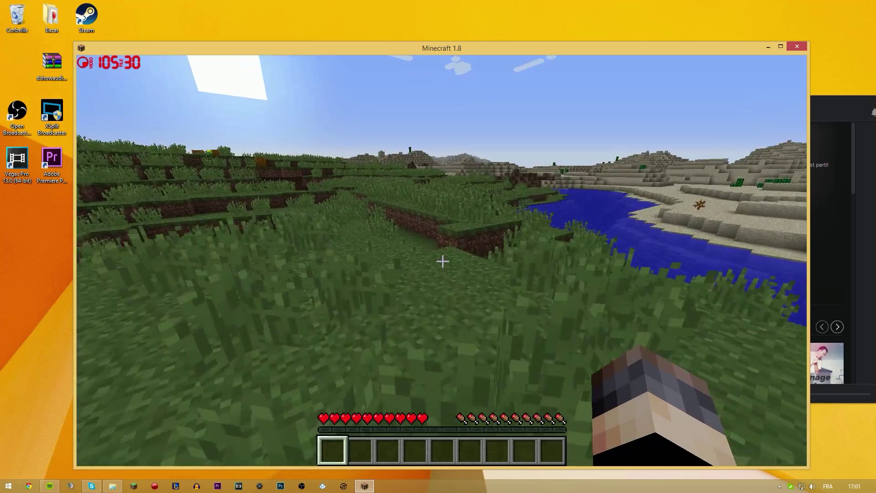
Record a short clip of walking through the grass and digging dirt blocks, stop recording, and pause the game
{"action": "key", "text": "w"}
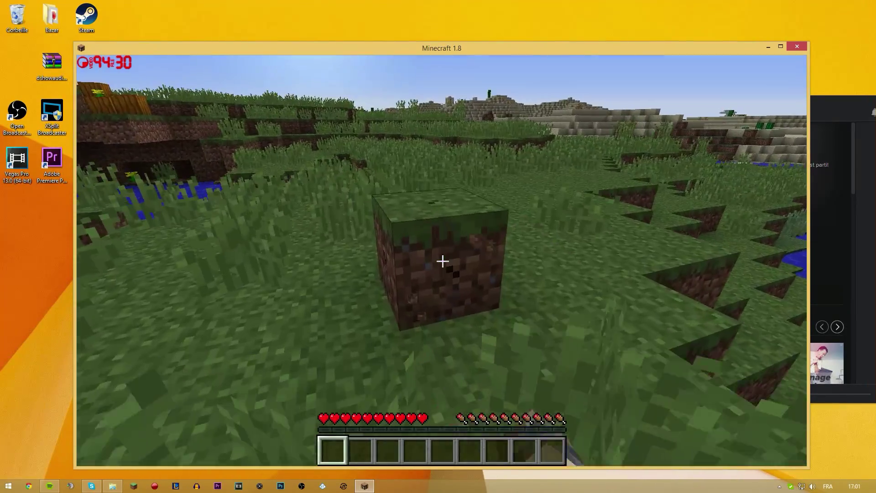
{"action": "left_click_drag", "start_coordinate": [442, 261], "coordinate": [443, 261]}
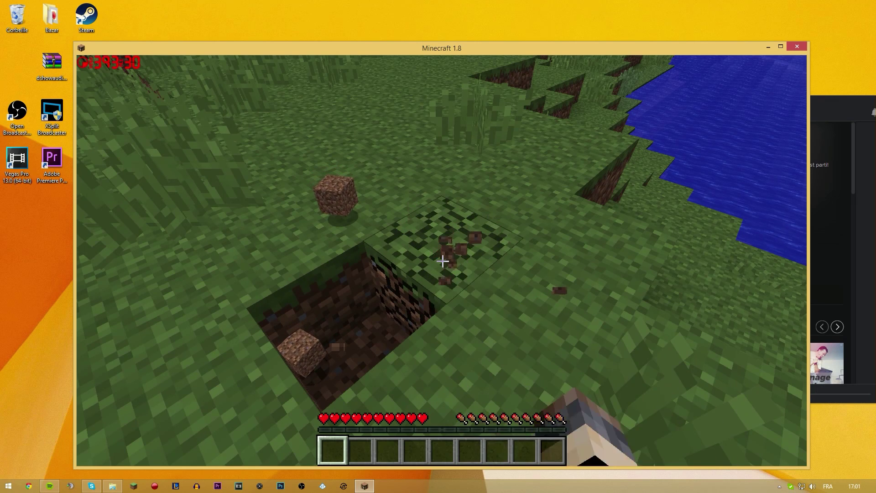
{"action": "key", "text": "w"}
{"action": "key", "text": "Escape"}
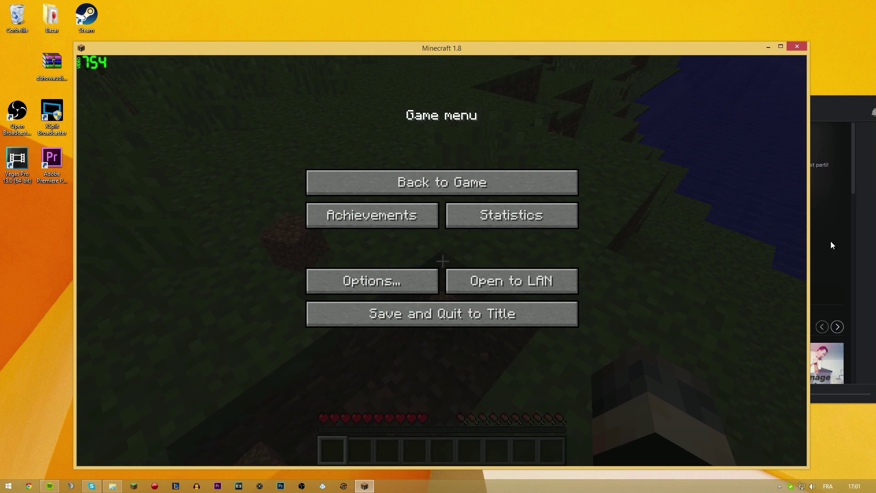
Pause the Spotify music, close Minecraft, and minimize Spotify
{"action": "left_click", "coordinate": [868, 276]}
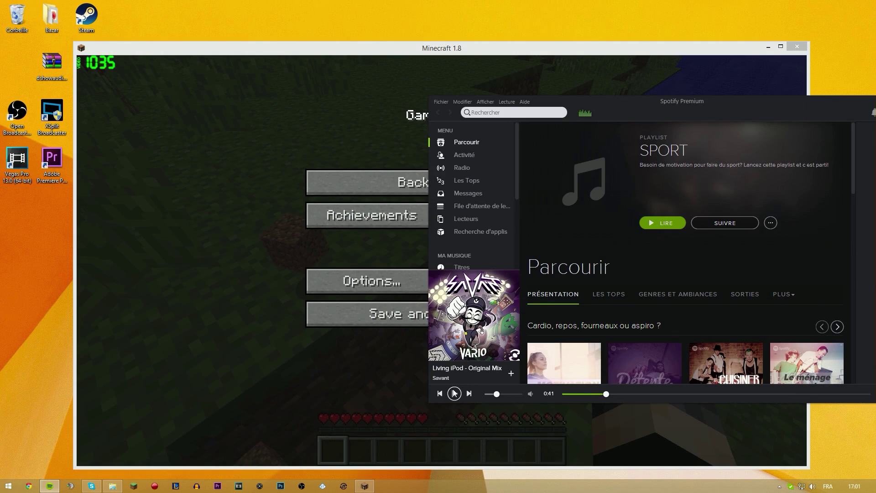
{"action": "left_click", "coordinate": [364, 379]}
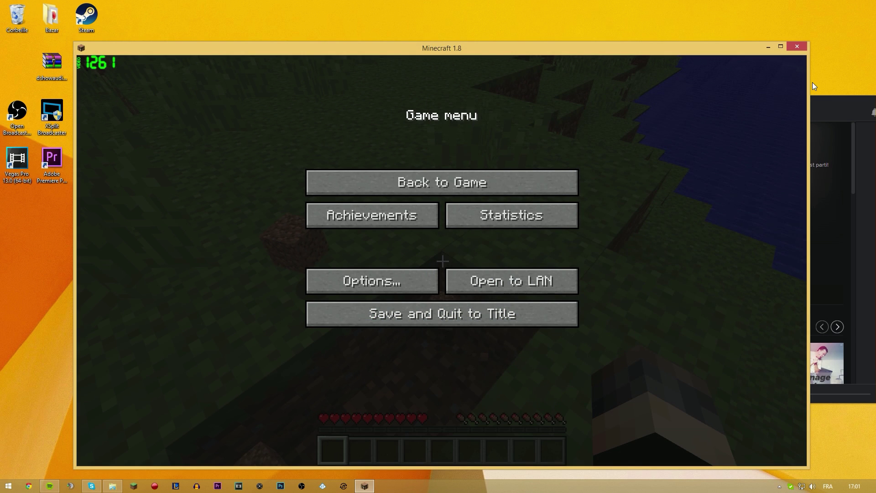
{"action": "left_click", "coordinate": [799, 47]}
{"action": "left_click_drag", "start_coordinate": [714, 107], "coordinate": [571, 98]}
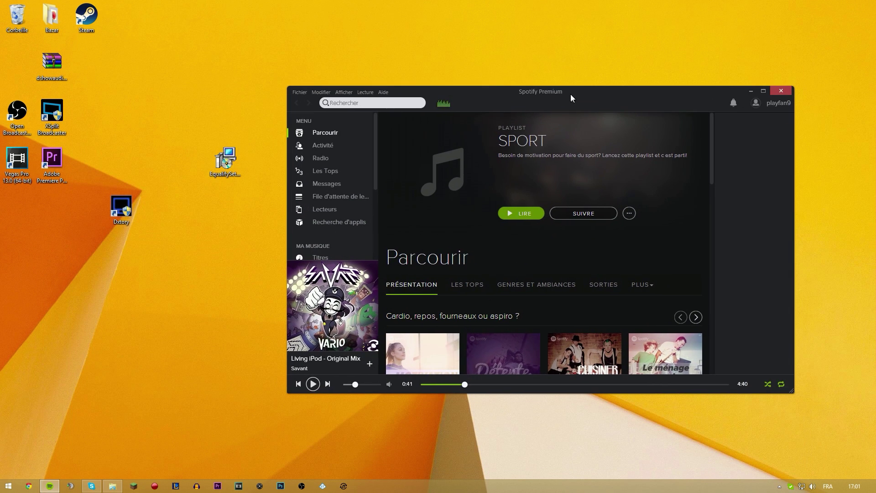
{"action": "left_click", "coordinate": [751, 91]}
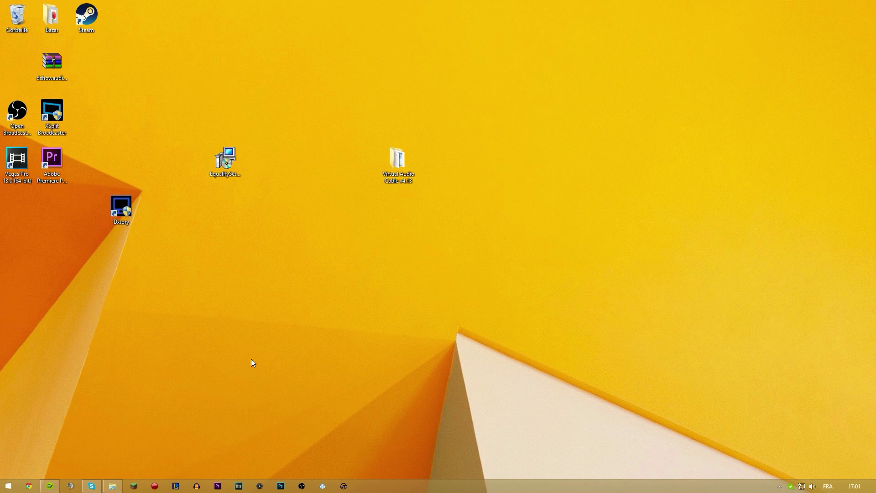
Launch Vegas Pro 13.0 and open the Vidéos folder on Disque dur (D:) in File Explorer
{"action": "double_click", "coordinate": [18, 161]}
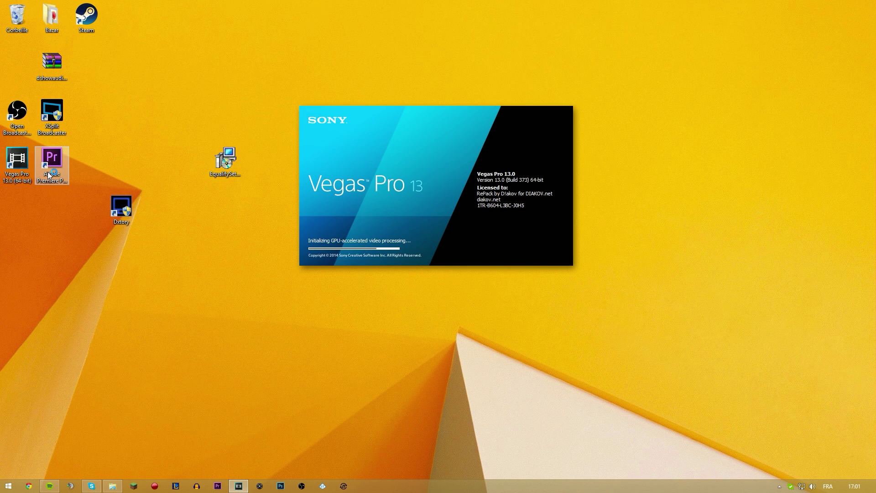
{"action": "double_click", "coordinate": [47, 171]}
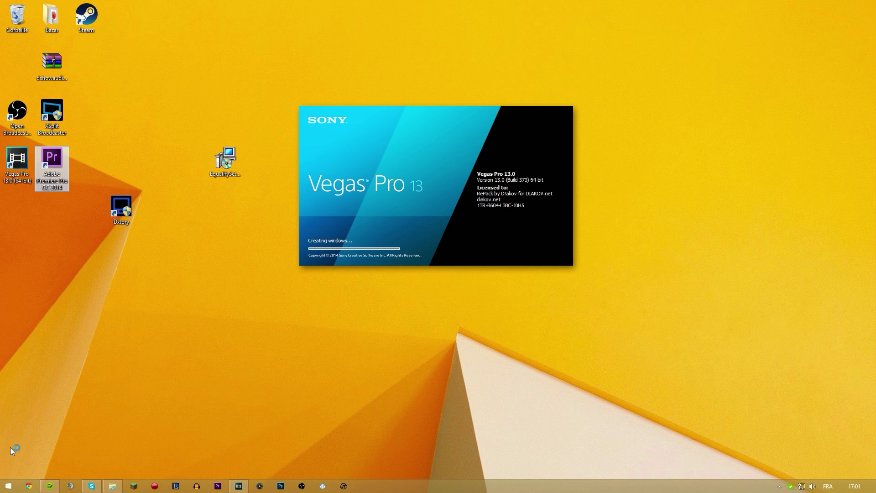
{"action": "left_click", "coordinate": [9, 486]}
{"action": "left_click", "coordinate": [145, 312]}
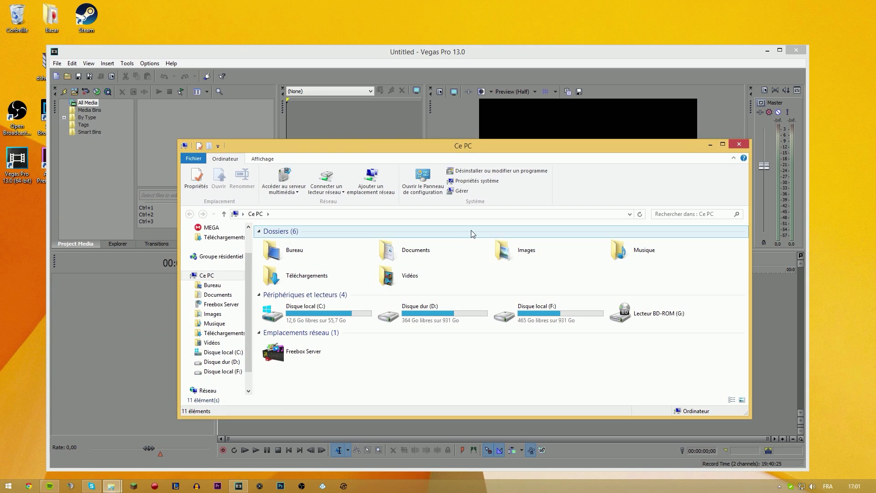
{"action": "double_click", "coordinate": [459, 316]}
{"action": "double_click", "coordinate": [397, 328]}
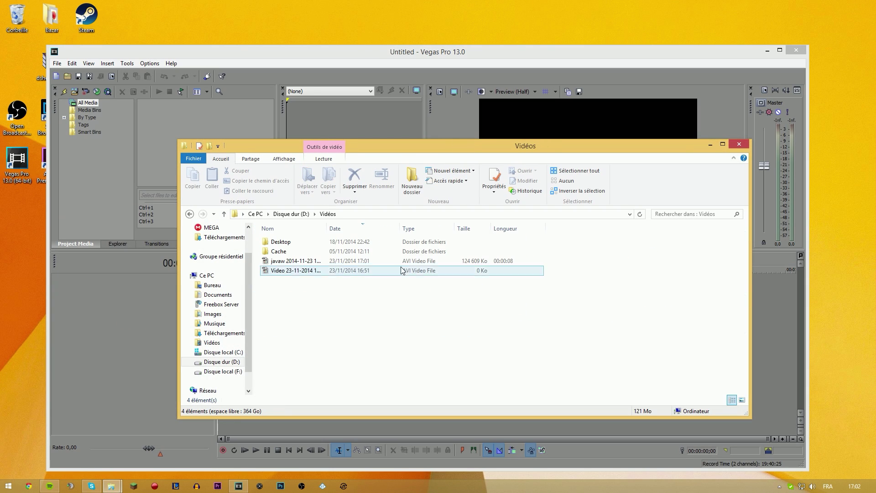
Place the javaw 2014-11-23 recording on the Vegas timeline and decline matching the project video settings to it
{"action": "left_click", "coordinate": [297, 260]}
{"action": "left_click_drag", "start_coordinate": [382, 151], "coordinate": [622, 122]}
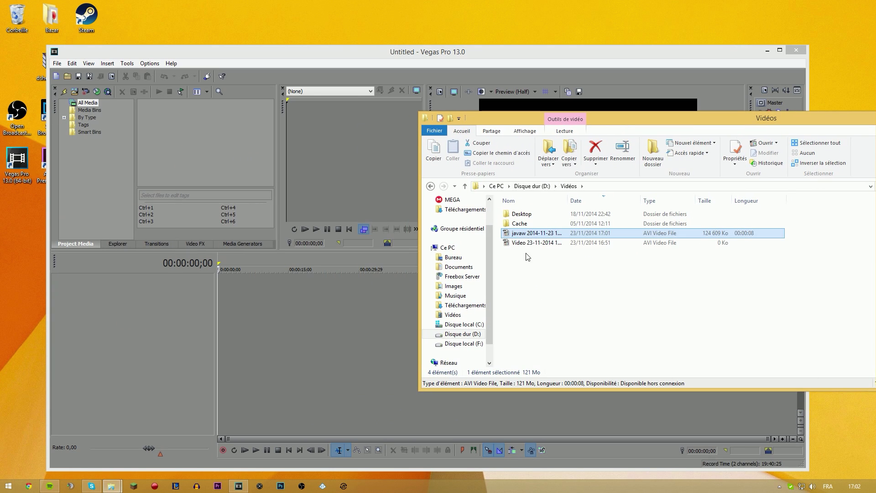
{"action": "left_click_drag", "start_coordinate": [564, 235], "coordinate": [303, 302]}
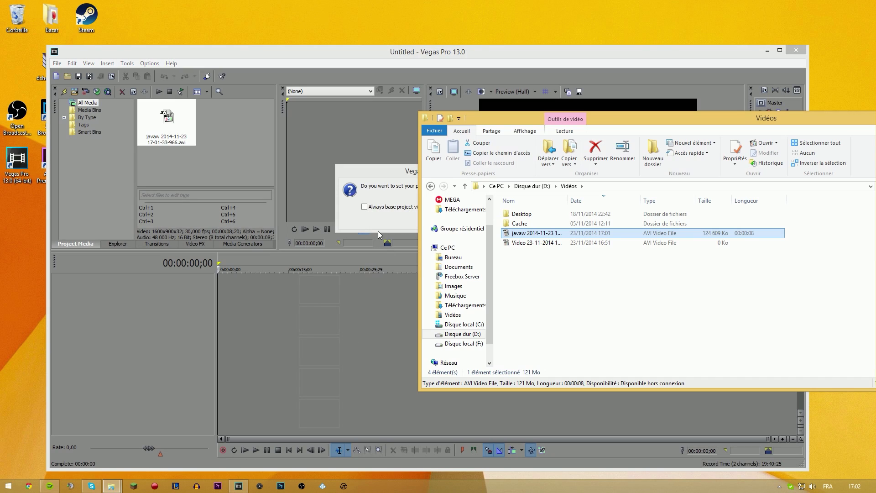
{"action": "left_click", "coordinate": [480, 221]}
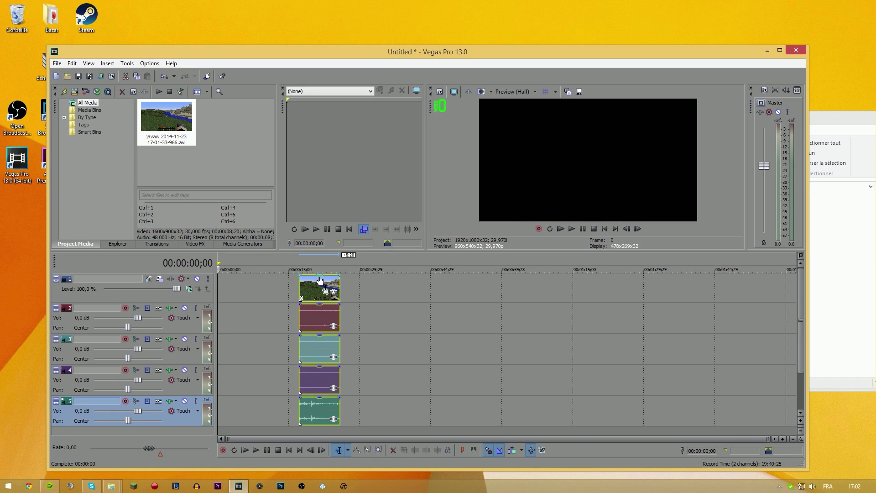
Examine the clip's four audio tracks one by one on the timeline, referring to Spotify for the music track
{"action": "left_click", "coordinate": [326, 313]}
{"action": "scroll", "coordinate": [324, 320], "scroll_direction": "up", "scroll_amount": 5}
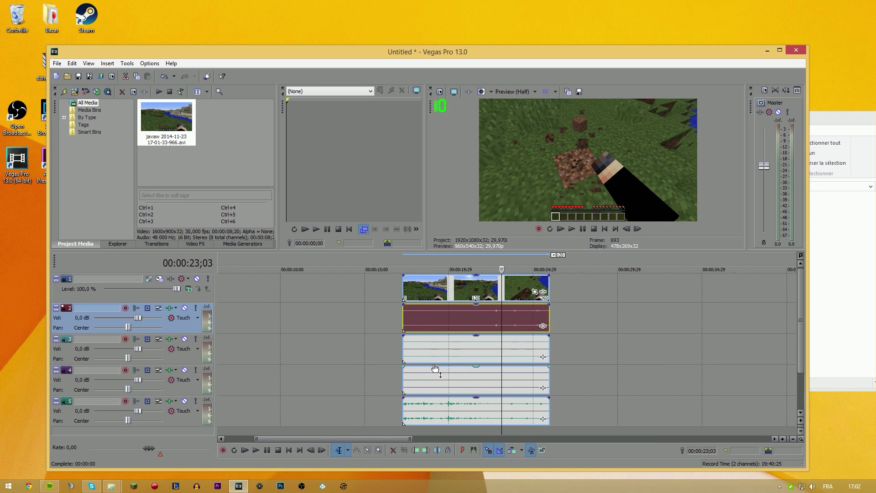
{"action": "left_click", "coordinate": [450, 348]}
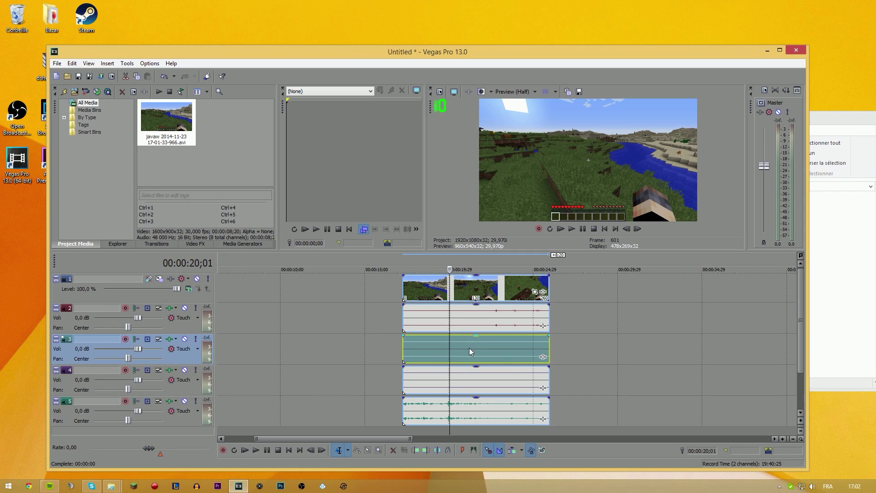
{"action": "left_click", "coordinate": [438, 376]}
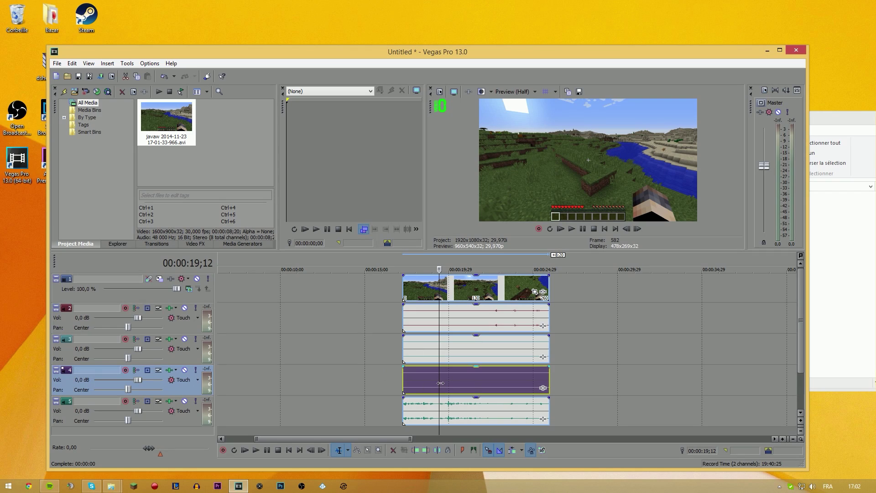
{"action": "left_click", "coordinate": [50, 487]}
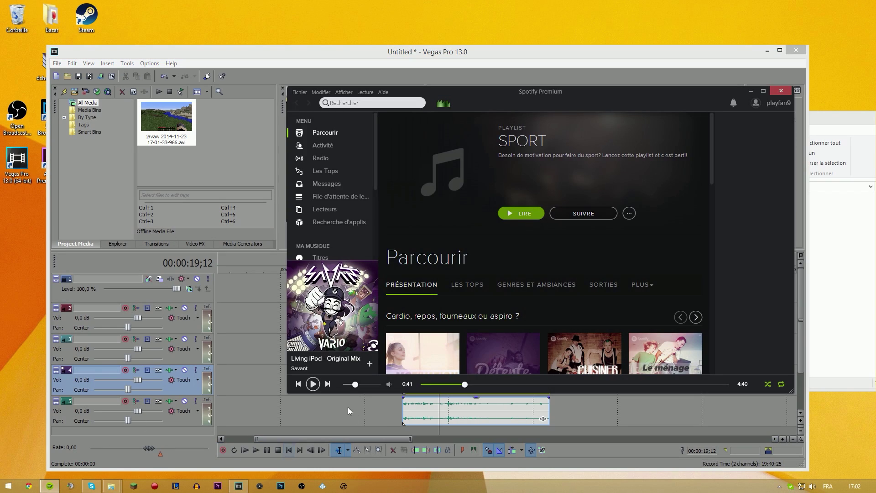
{"action": "left_click", "coordinate": [353, 441]}
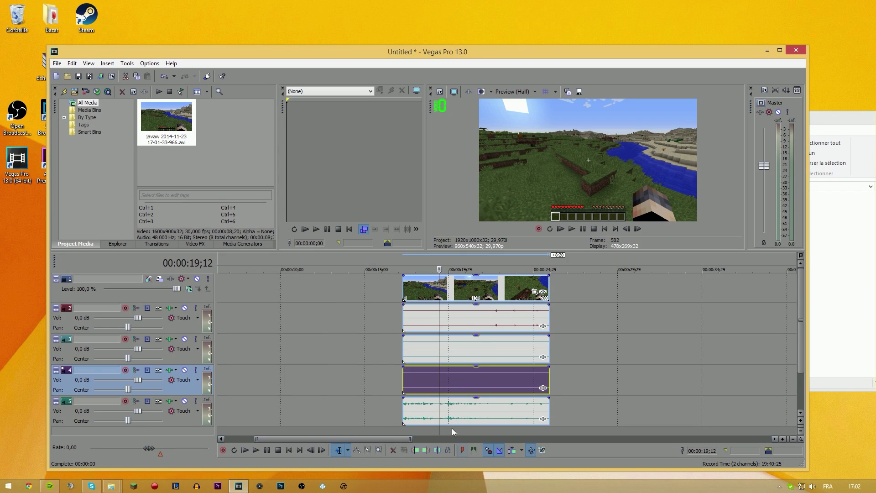
{"action": "left_click", "coordinate": [446, 412]}
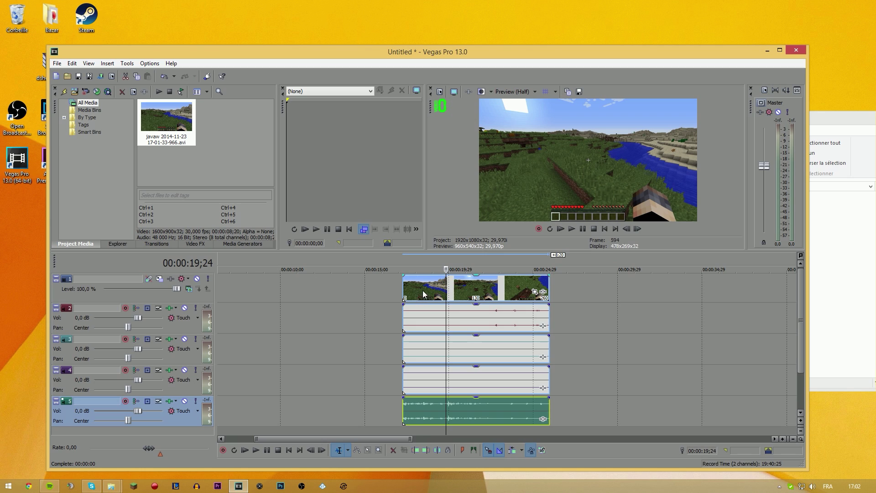
Play the recording from near its start to hear the microphone and music, and pause it
{"action": "left_click", "coordinate": [422, 294]}
{"action": "left_click", "coordinate": [572, 229]}
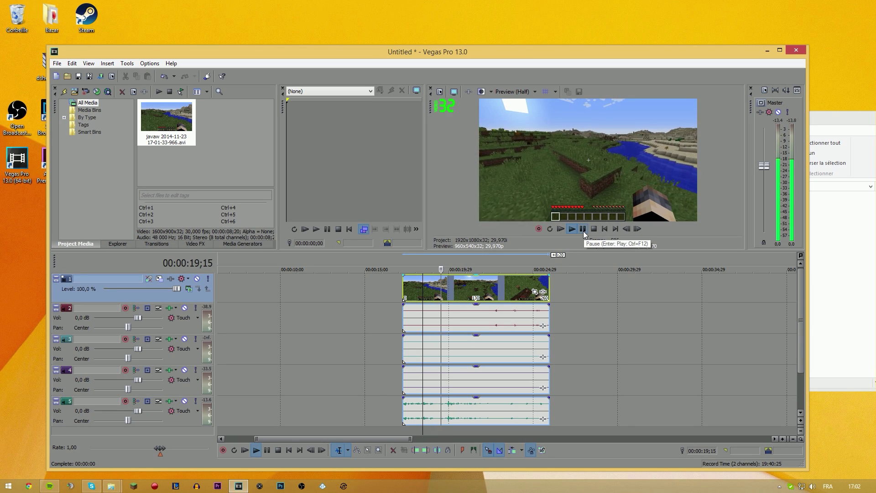
{"action": "left_click", "coordinate": [582, 228]}
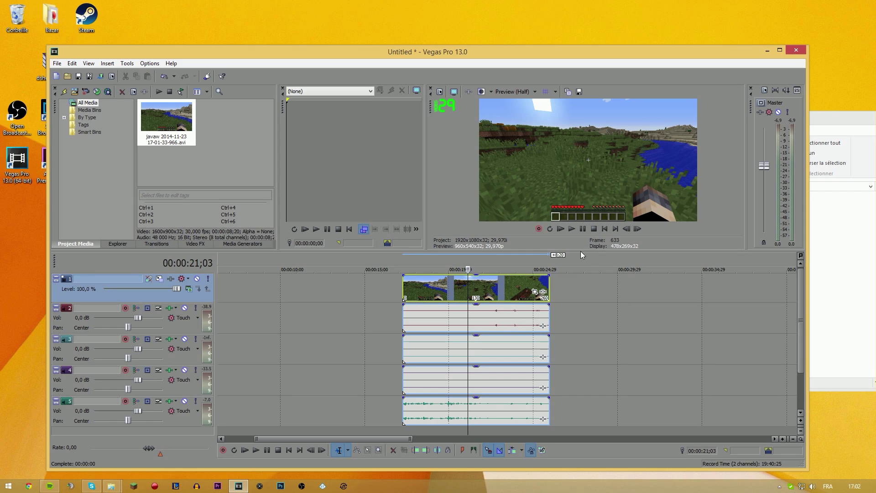
Play the block-digging section to hear the game sound on track 2, and compare it with the music on track 4
{"action": "left_click", "coordinate": [492, 312]}
{"action": "left_click", "coordinate": [573, 228]}
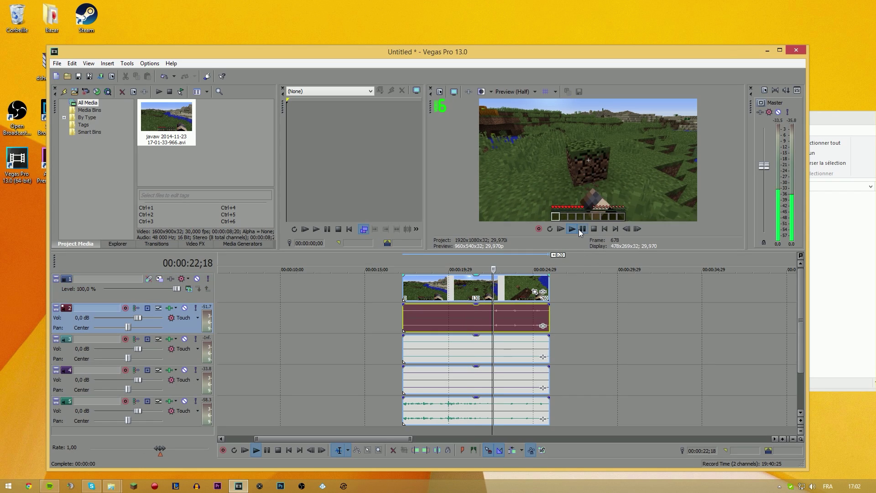
{"action": "left_click", "coordinate": [581, 228]}
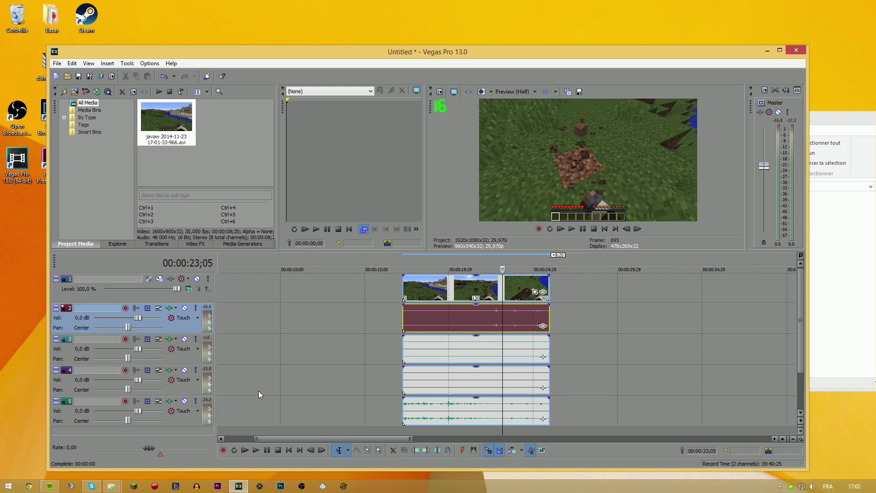
{"action": "left_click", "coordinate": [464, 387]}
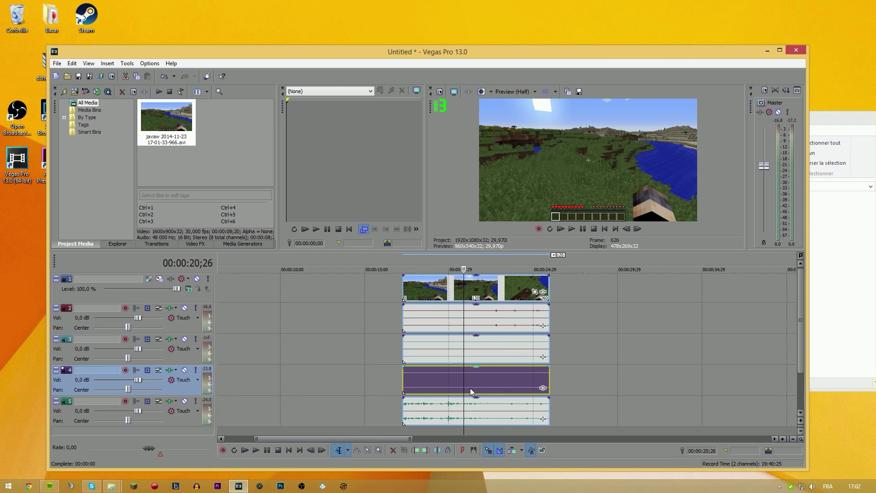
{"action": "left_click", "coordinate": [494, 317]}
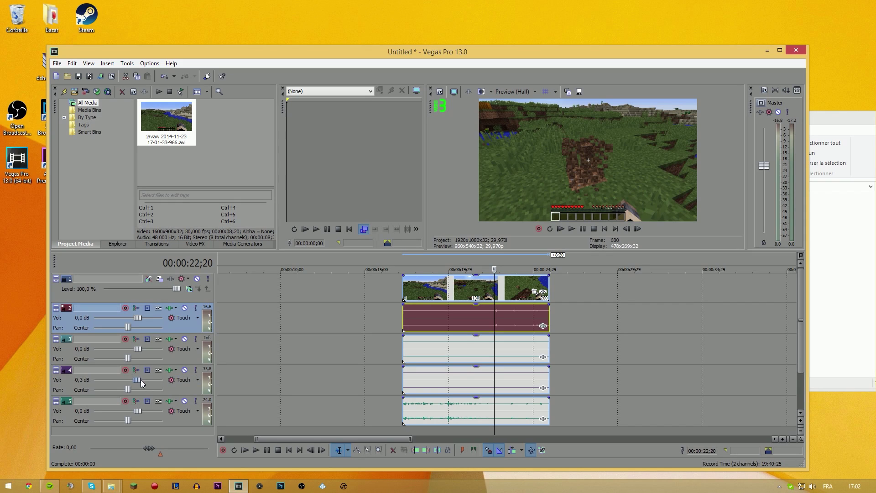
Lower track 4's volume to -Inf and play the block-digging section to hear it without the music
{"action": "left_click_drag", "start_coordinate": [138, 379], "coordinate": [94, 379]}
{"action": "left_click", "coordinate": [572, 228]}
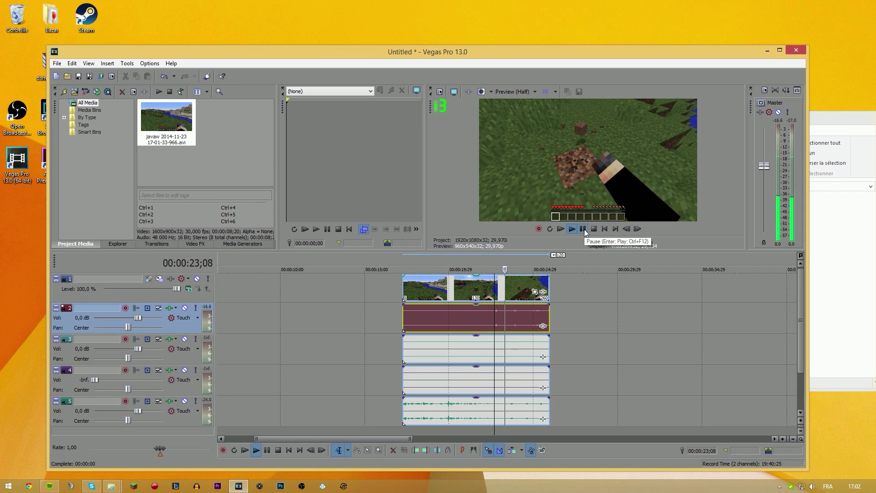
{"action": "left_click", "coordinate": [585, 229]}
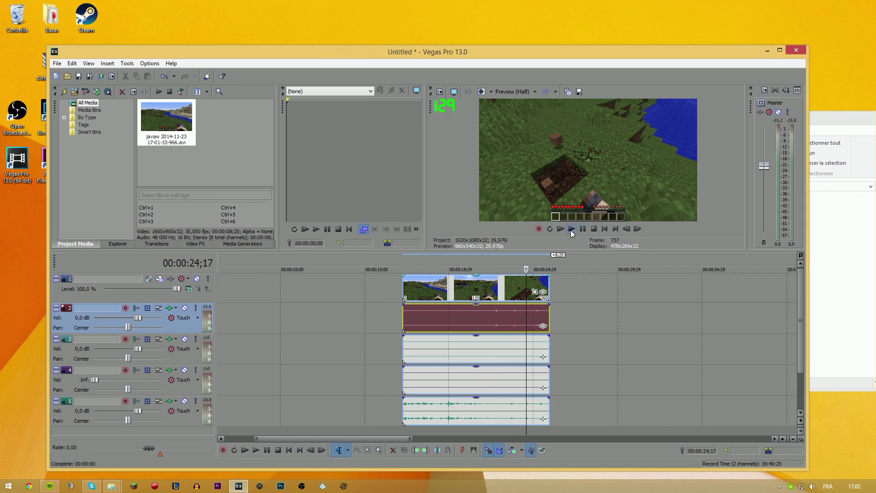
Lower track 5's volume to -Inf and replay the block-digging section to hear it without the microphone
{"action": "left_click", "coordinate": [498, 325]}
{"action": "left_click", "coordinate": [492, 408]}
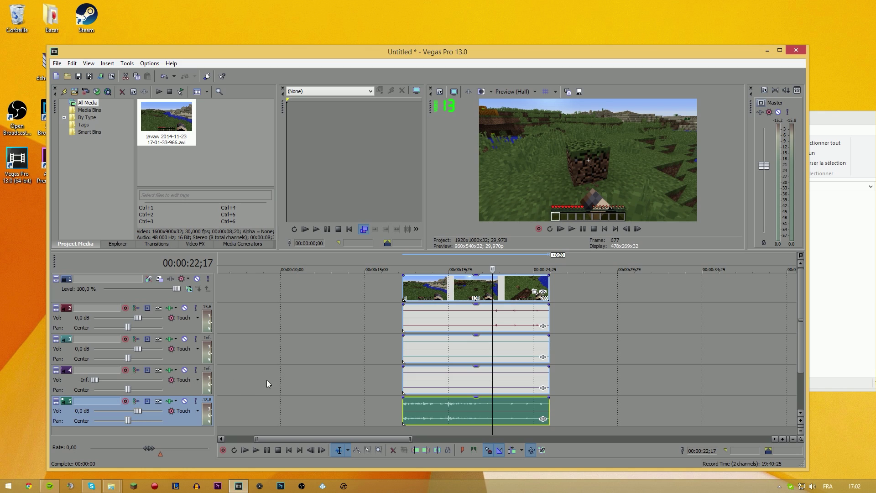
{"action": "left_click_drag", "start_coordinate": [121, 413], "coordinate": [94, 411]}
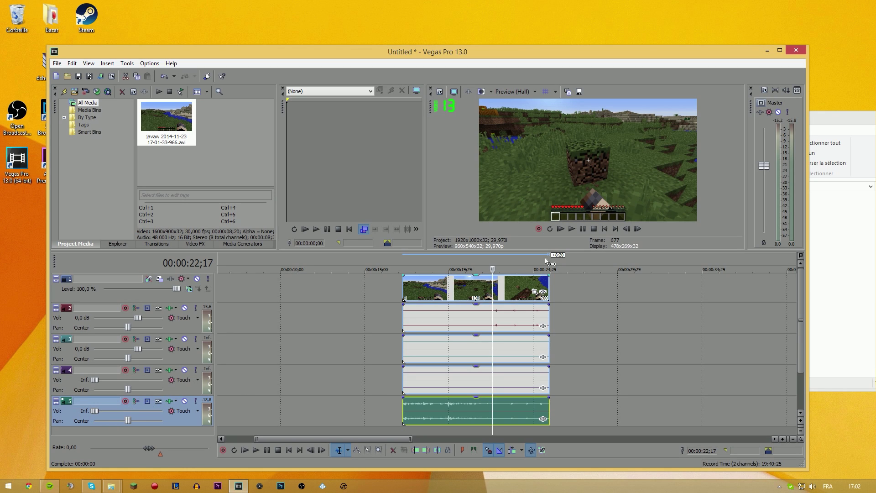
{"action": "left_click", "coordinate": [573, 227]}
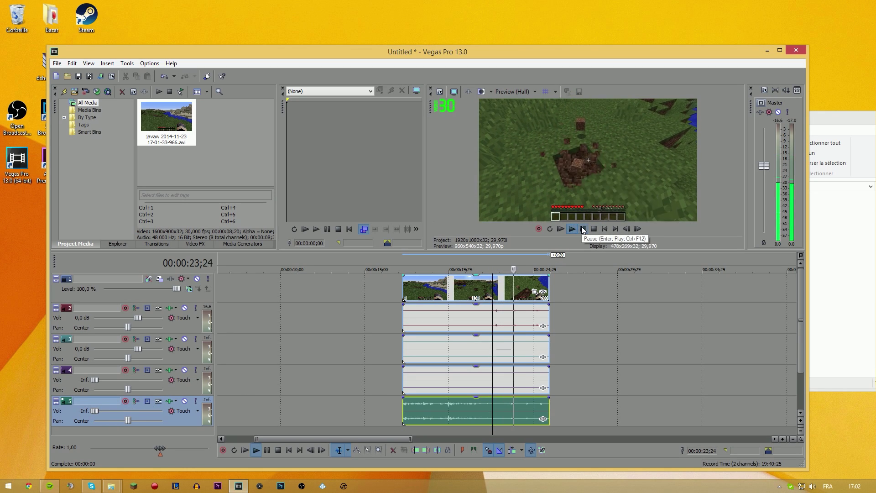
{"action": "left_click", "coordinate": [582, 229]}
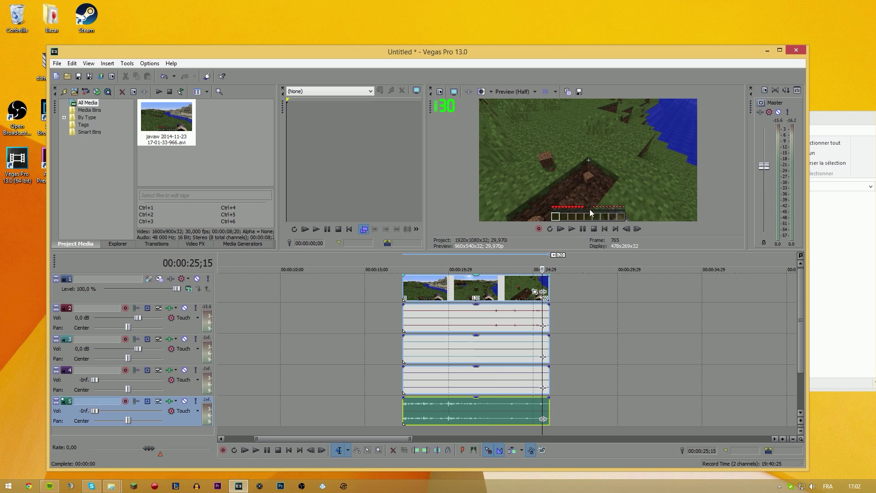
Set track 4's volume to -4,1 dB and track 2's to -Inf, and replay the digging section to hear the music alone
{"action": "left_click", "coordinate": [495, 346]}
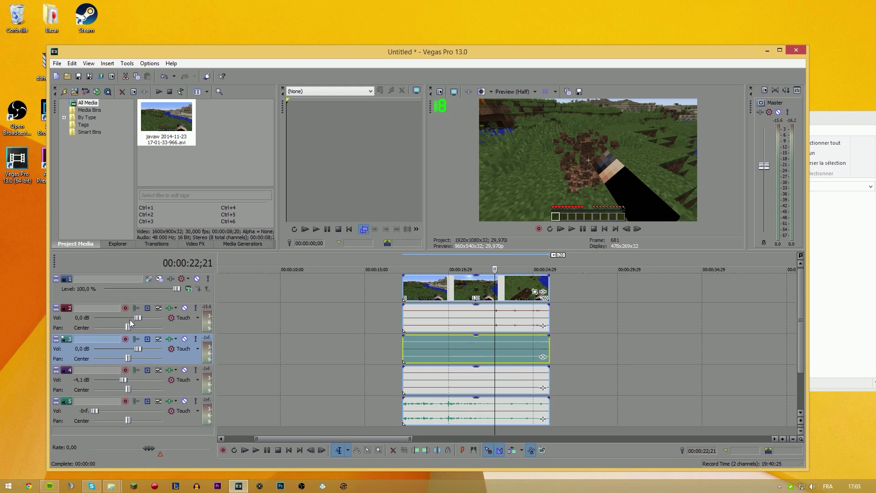
{"action": "left_click_drag", "start_coordinate": [135, 317], "coordinate": [94, 317]}
{"action": "left_click", "coordinate": [576, 227]}
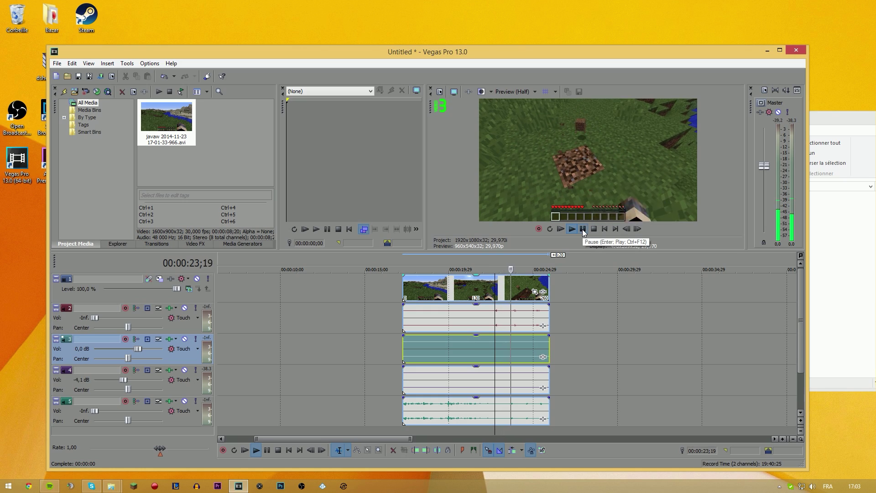
{"action": "left_click", "coordinate": [583, 228]}
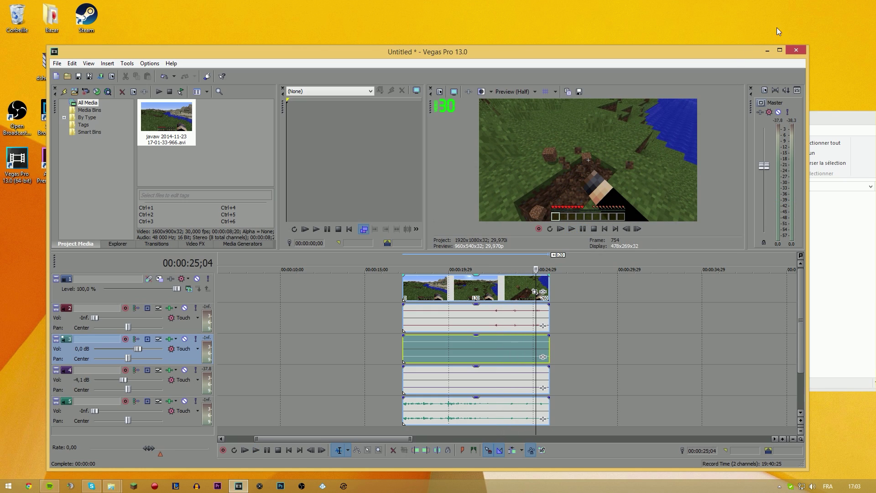
Close the Vegas Pro project without saving its changes
{"action": "left_click_drag", "start_coordinate": [700, 51], "coordinate": [707, 49]}
{"action": "left_click", "coordinate": [807, 51]}
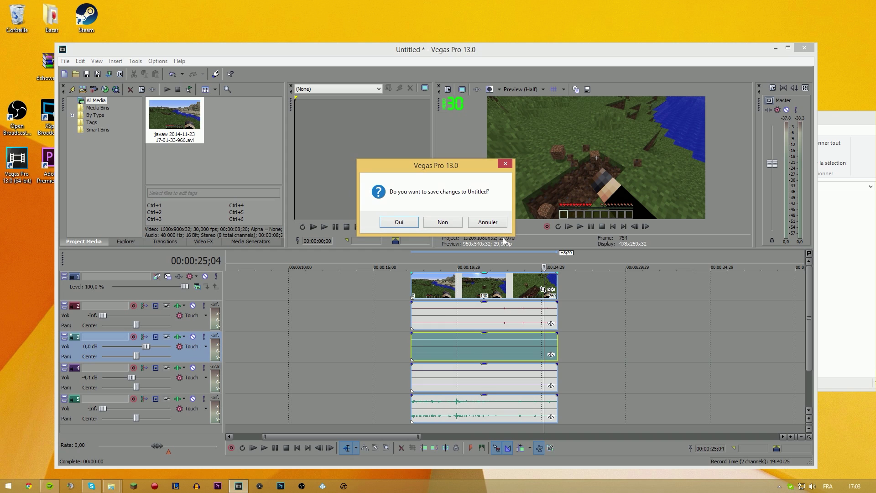
{"action": "left_click", "coordinate": [442, 222]}
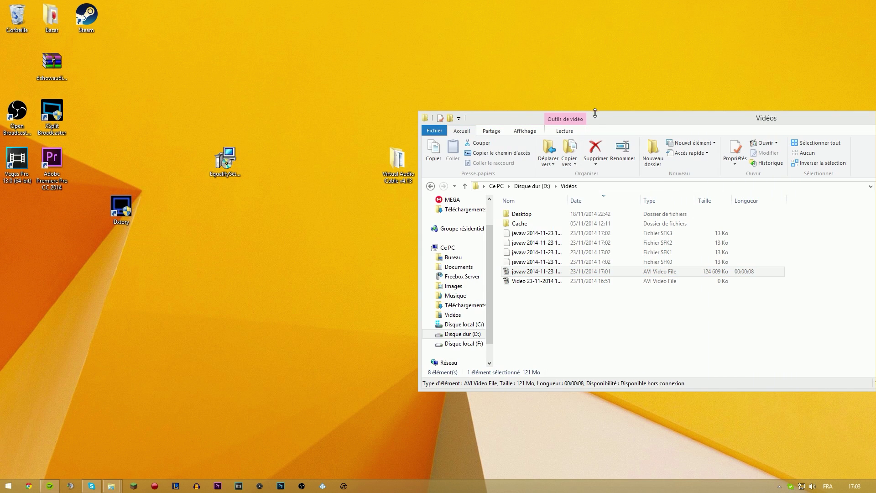
Extract the audio streams of the javaw 2014-11-23 AVI recording in the Vidéos folder and check the resulting WAV files
{"action": "left_click_drag", "start_coordinate": [595, 113], "coordinate": [604, 60]}
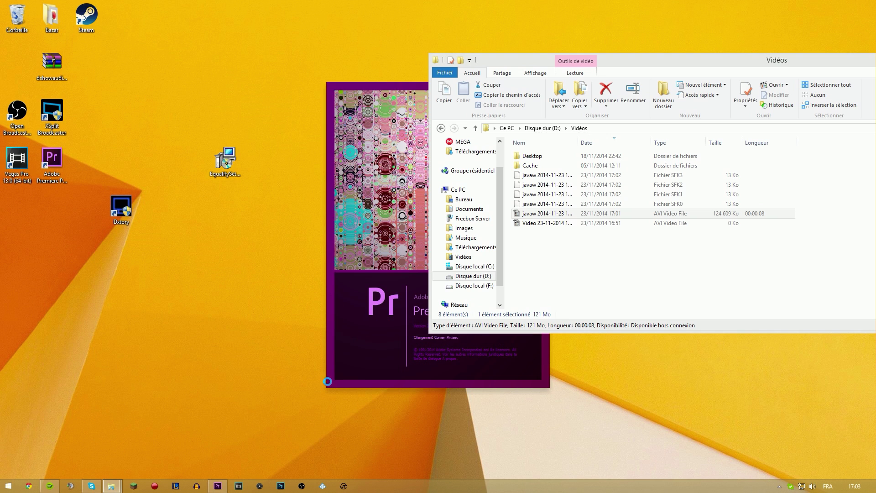
{"action": "left_click", "coordinate": [568, 214]}
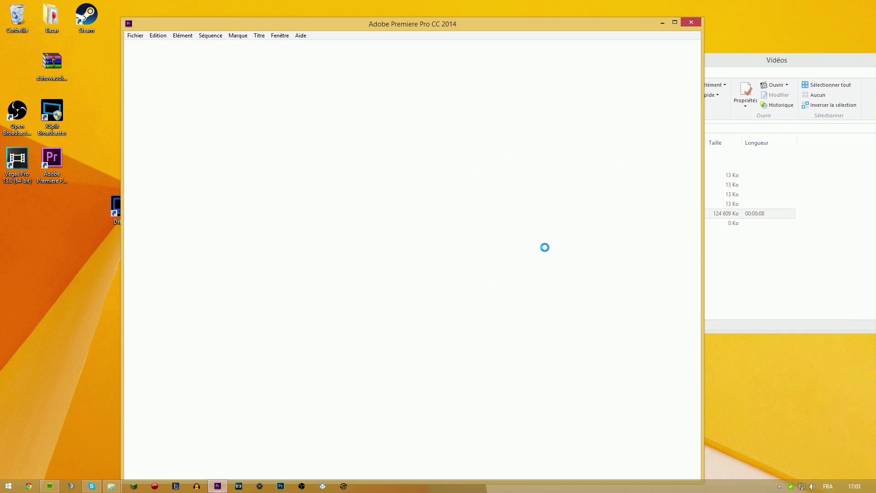
{"action": "left_click", "coordinate": [779, 243]}
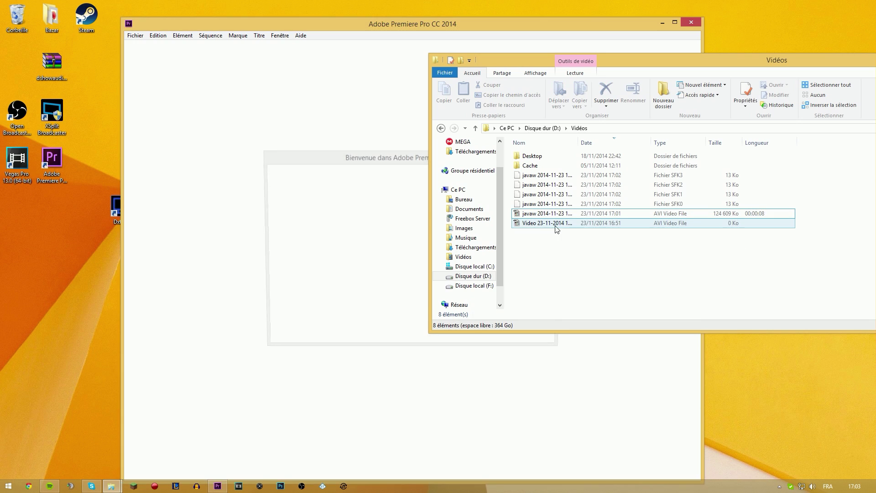
{"action": "left_click", "coordinate": [546, 214]}
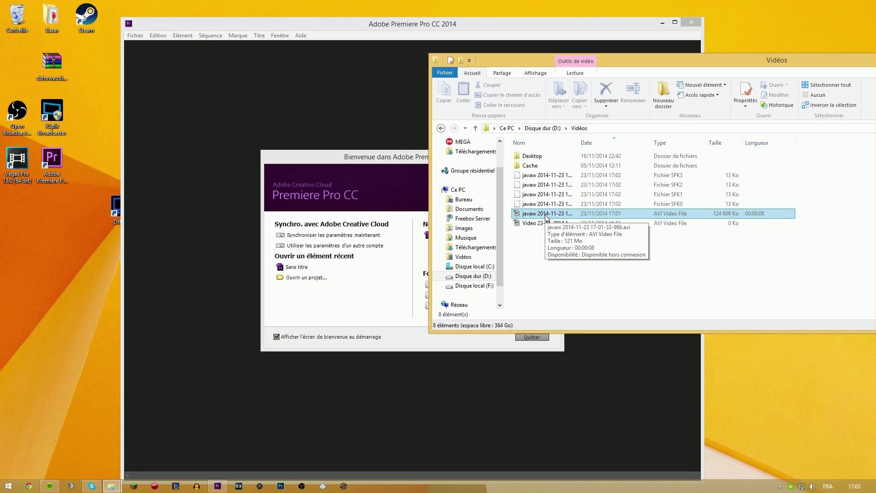
{"action": "right_click", "coordinate": [546, 216]}
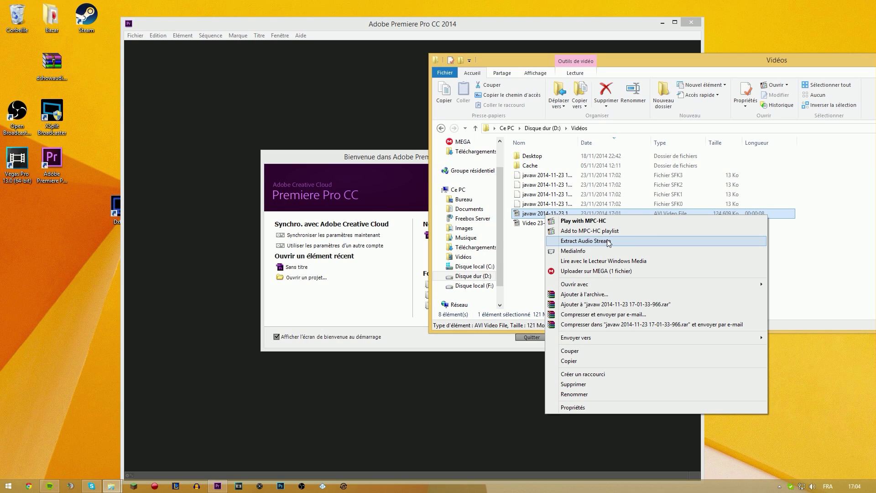
{"action": "left_click", "coordinate": [526, 216]}
{"action": "right_click", "coordinate": [550, 214]}
{"action": "left_click", "coordinate": [582, 241]}
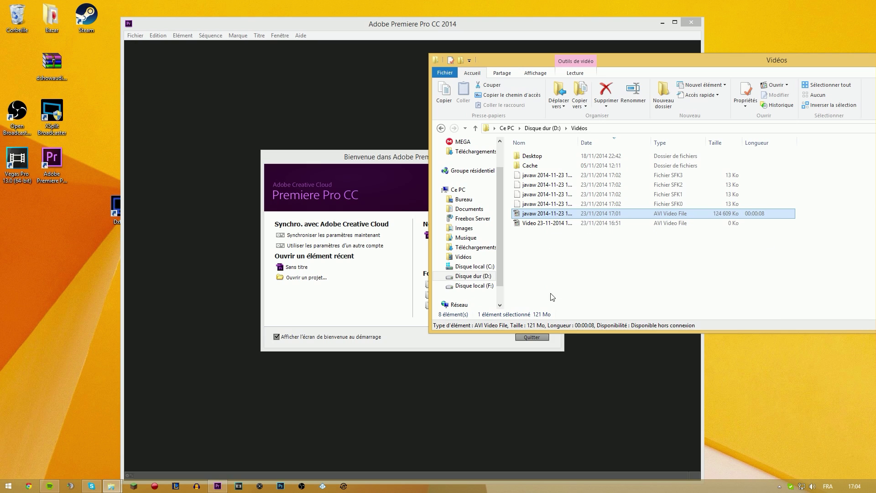
{"action": "left_click", "coordinate": [557, 177]}
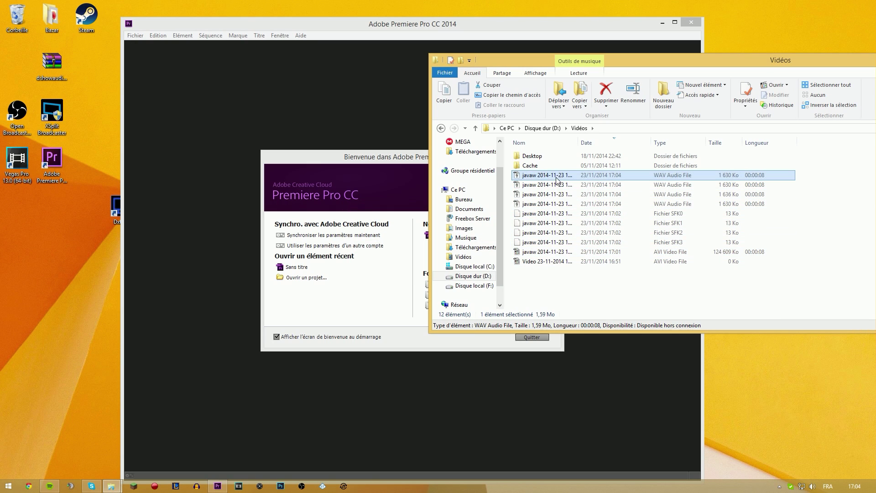
{"action": "left_click", "coordinate": [556, 204]}
Open the recent project Sans titre in Premiere Pro and move the Vidéos folder window aside
{"action": "left_click", "coordinate": [394, 312]}
{"action": "left_click", "coordinate": [302, 267]}
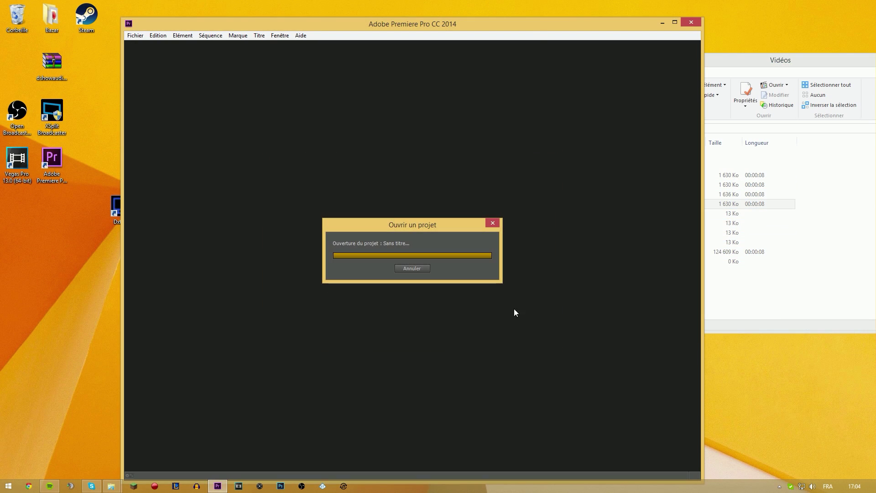
{"action": "left_click", "coordinate": [727, 289]}
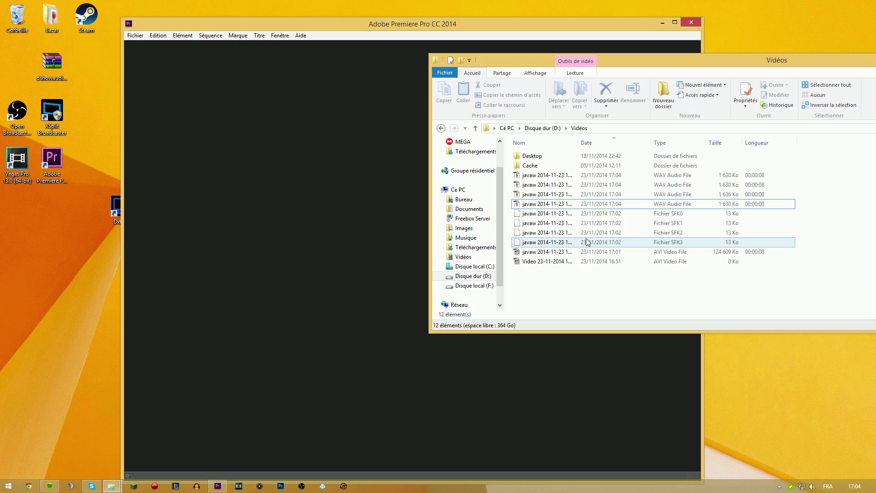
{"action": "left_click_drag", "start_coordinate": [611, 66], "coordinate": [669, 52]}
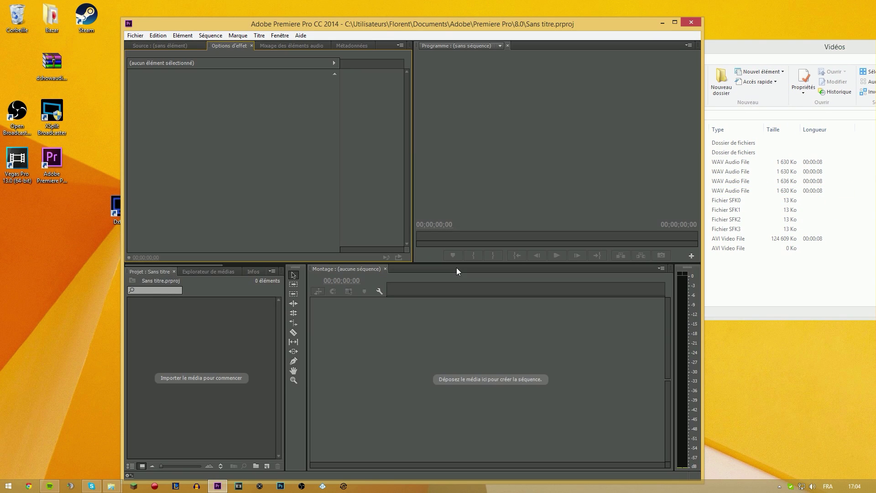
Create a sequence from the javaw 2014-11-23 AVI recording and expand audio track A1
{"action": "left_click", "coordinate": [751, 281]}
{"action": "left_click_drag", "start_coordinate": [602, 238], "coordinate": [475, 415]}
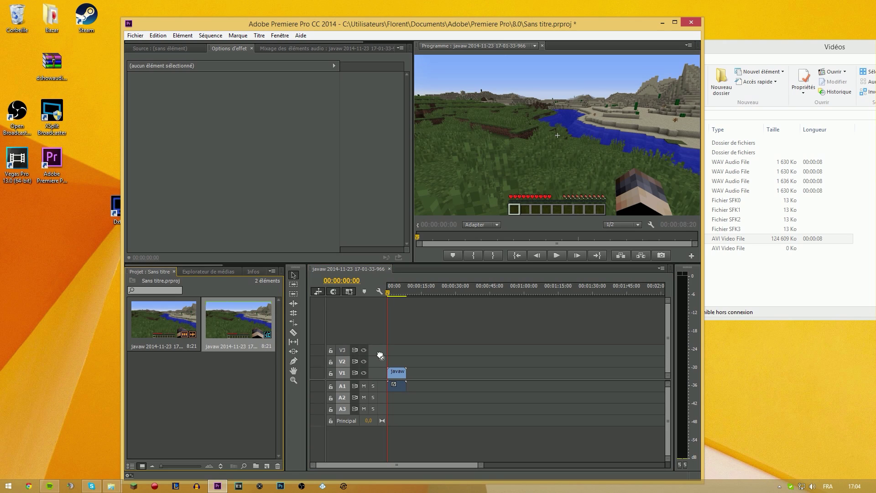
{"action": "double_click", "coordinate": [379, 393]}
Play the sequence from about 3 seconds in to hear the AVI clip's single audio track, and stop it
{"action": "left_click", "coordinate": [400, 288]}
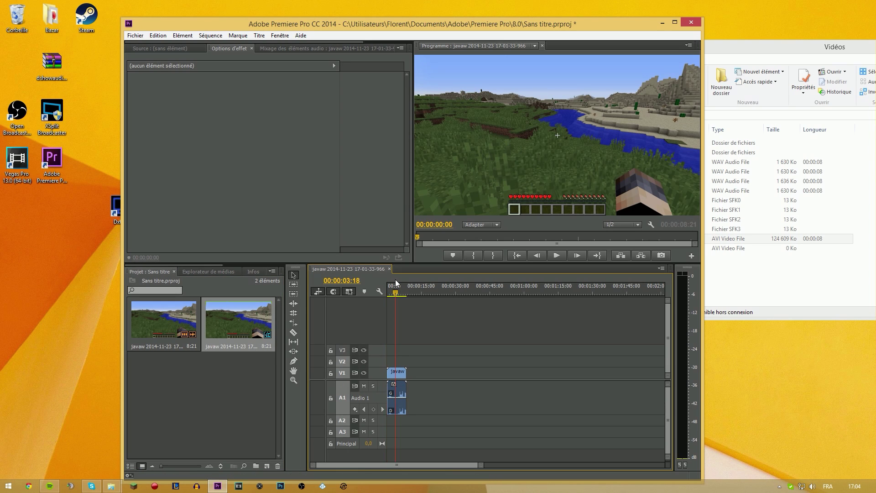
{"action": "left_click", "coordinate": [555, 255]}
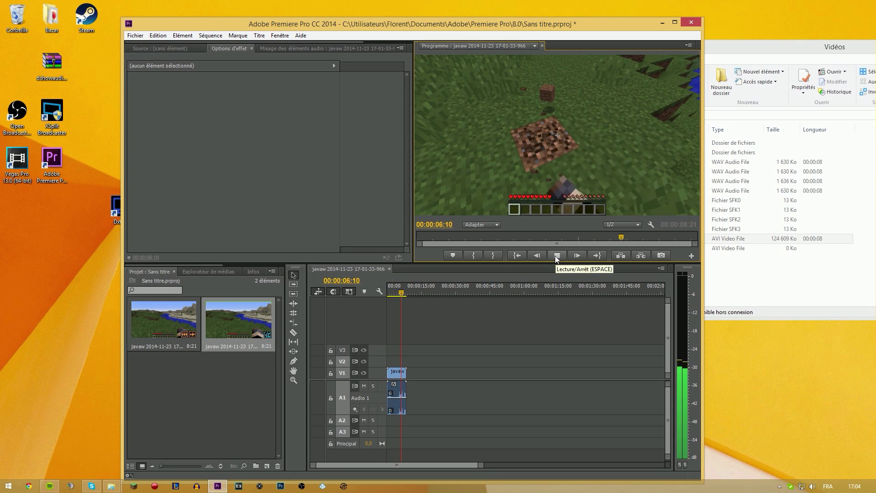
{"action": "left_click", "coordinate": [556, 255]}
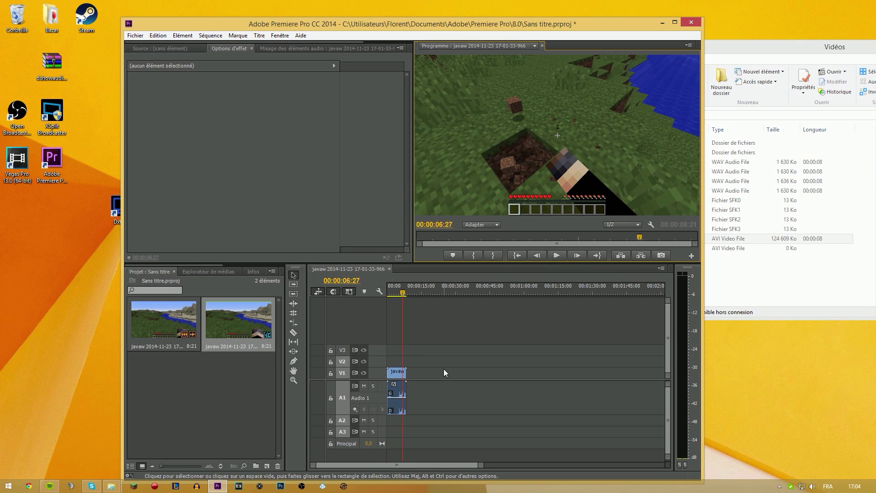
Unlink the recording's audio from its video and delete the audio clip from track A1
{"action": "left_click", "coordinate": [396, 394]}
{"action": "right_click", "coordinate": [396, 395]}
{"action": "left_click", "coordinate": [433, 137]}
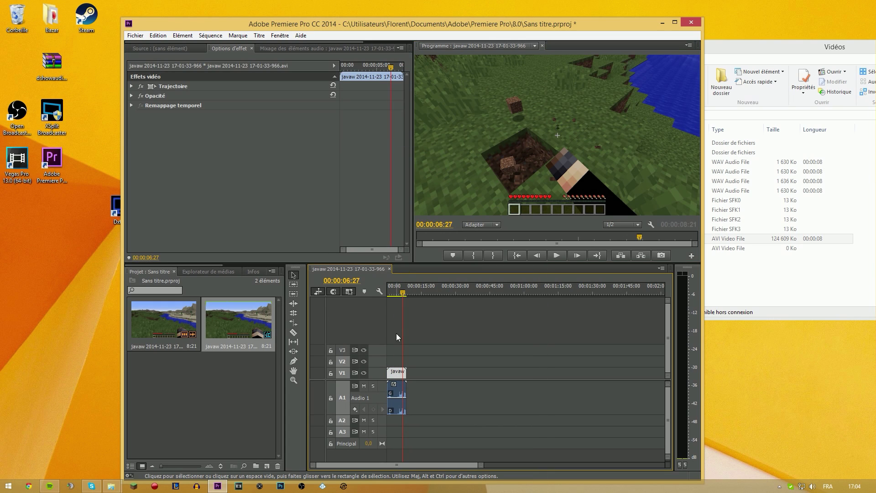
{"action": "key", "text": "Delete"}
Place the four extracted javaw WAV files from the Vidéos folder on the sequence's audio tracks
{"action": "left_click", "coordinate": [768, 288]}
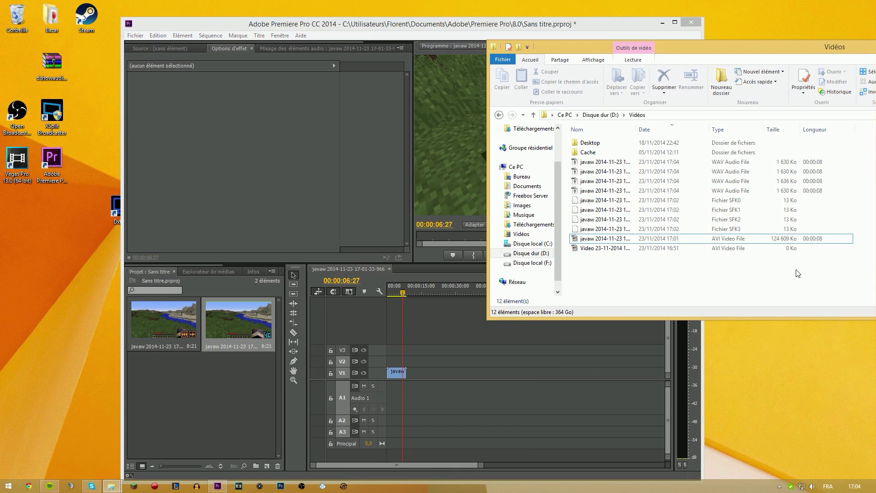
{"action": "left_click_drag", "start_coordinate": [801, 160], "coordinate": [397, 433]}
{"action": "left_click", "coordinate": [421, 392]}
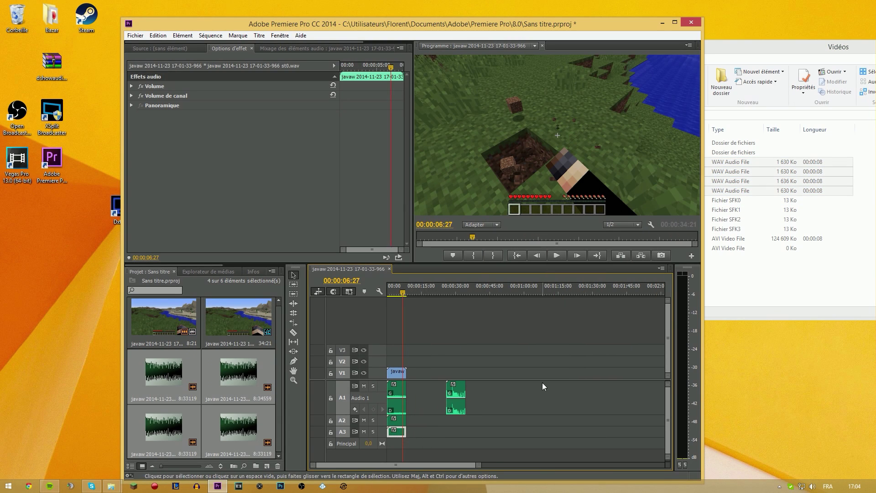
Maximize Premiere Pro, add one video and one audio track, and move the stray WAV clip to the start of A4
{"action": "key", "text": "super+Up"}
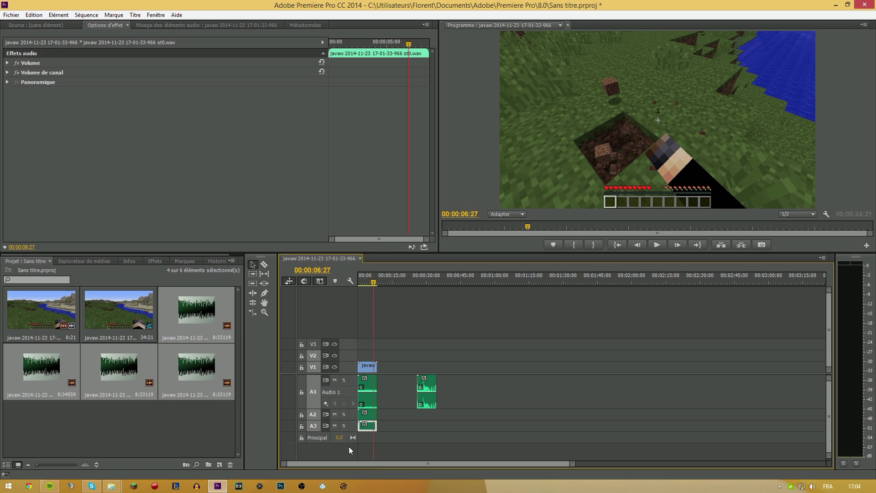
{"action": "right_click", "coordinate": [359, 442]}
{"action": "left_click", "coordinate": [401, 400]}
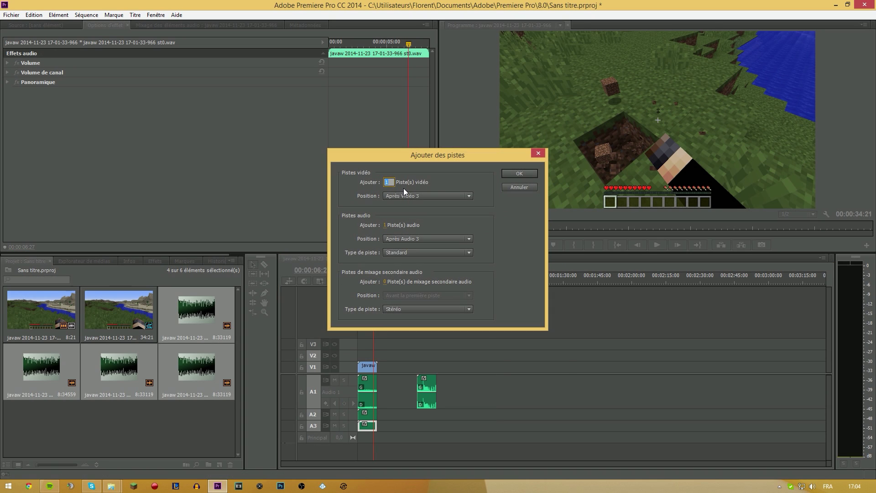
{"action": "left_click", "coordinate": [519, 174]}
{"action": "left_click_drag", "start_coordinate": [426, 397], "coordinate": [370, 441]}
Play the sequence from about 2 seconds in to hear the four separate audio tracks together, and stop it
{"action": "left_click", "coordinate": [363, 276]}
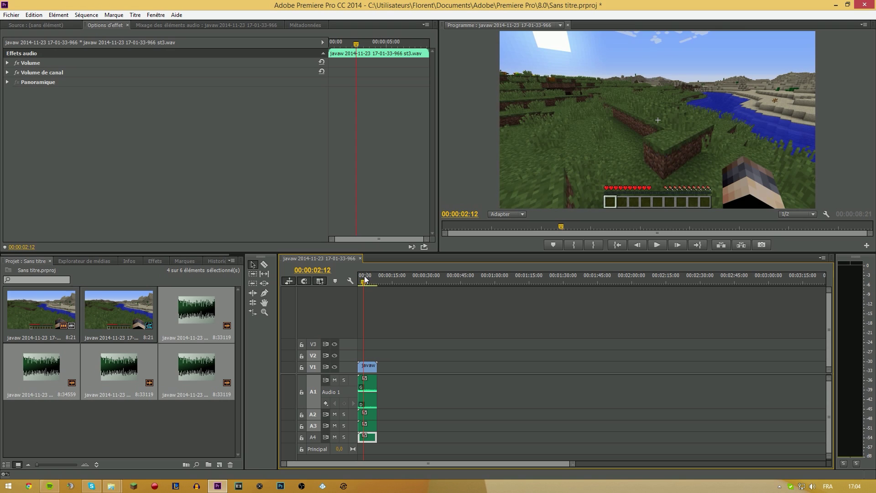
{"action": "left_click", "coordinate": [656, 245]}
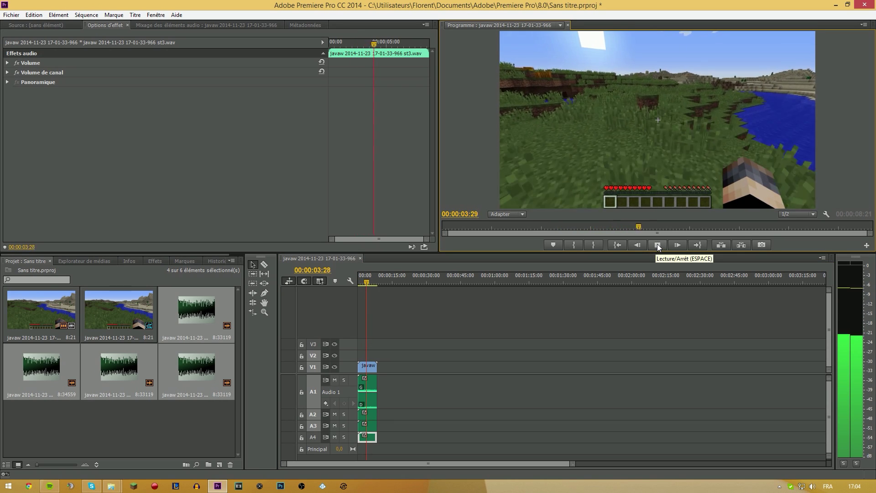
{"action": "left_click", "coordinate": [659, 247]}
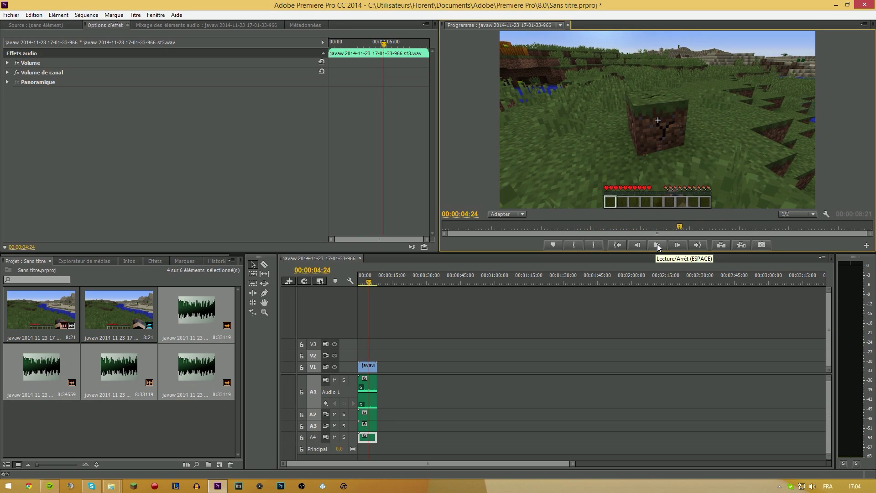
Expand audio tracks A2, A3 and A4 and enlarge the timeline's audio area to show all four waveforms
{"action": "left_click", "coordinate": [343, 402]}
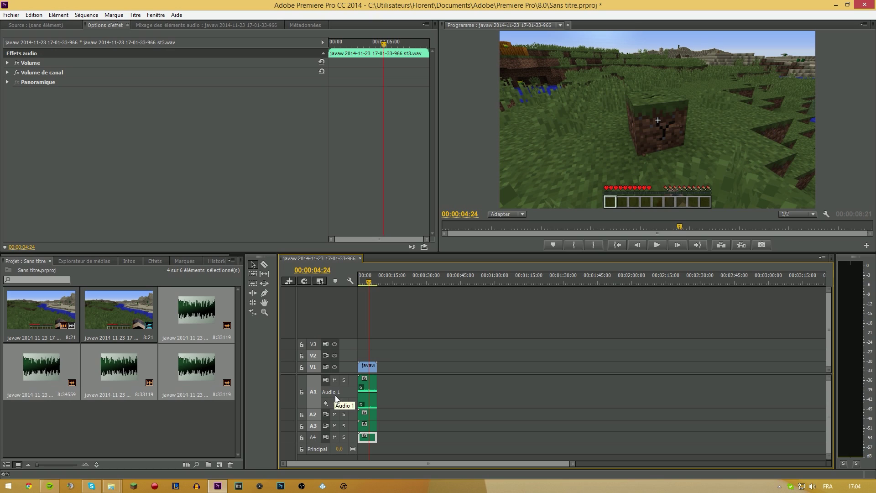
{"action": "double_click", "coordinate": [352, 419]}
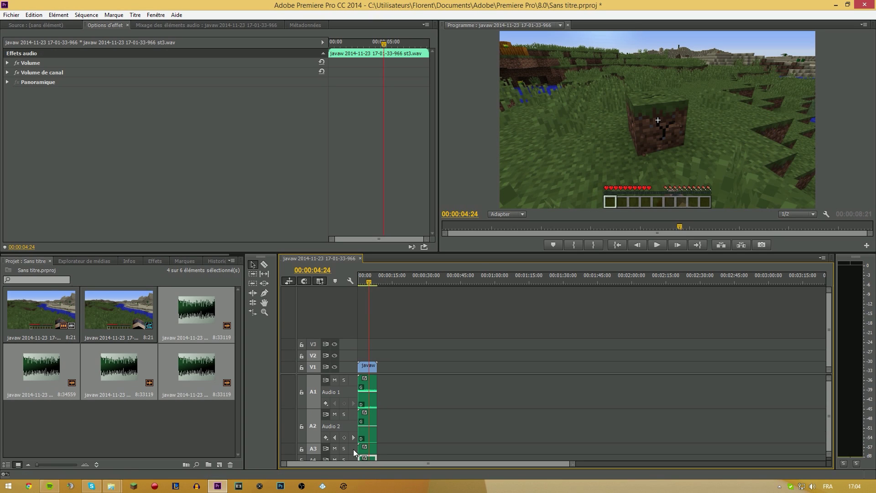
{"action": "double_click", "coordinate": [355, 450]}
{"action": "scroll", "coordinate": [826, 394], "scroll_direction": "down", "scroll_amount": 3}
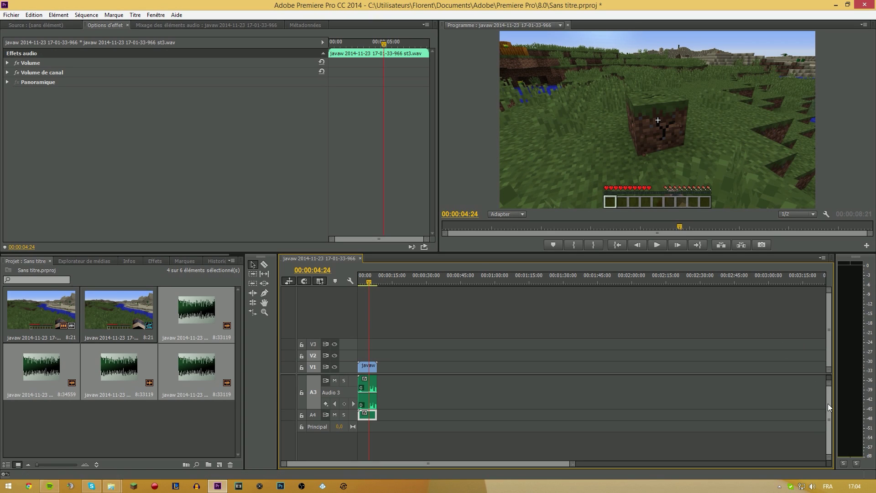
{"action": "left_click", "coordinate": [589, 378]}
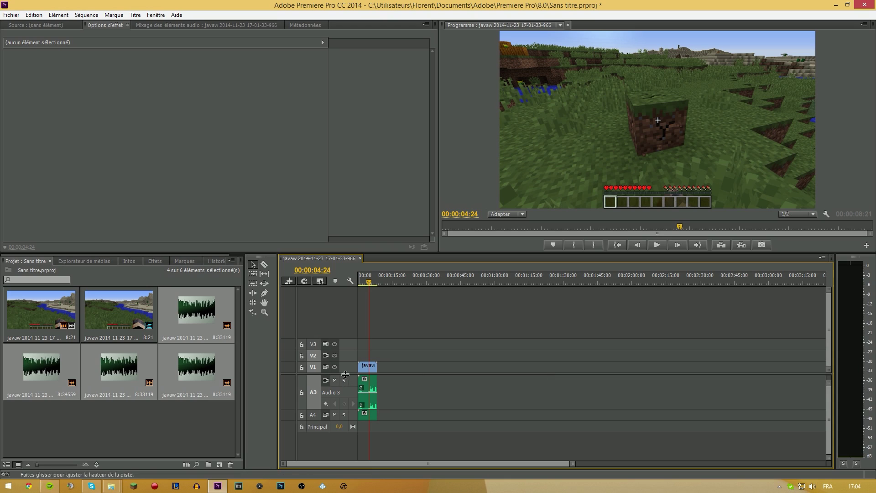
{"action": "left_click_drag", "start_coordinate": [346, 373], "coordinate": [342, 319]}
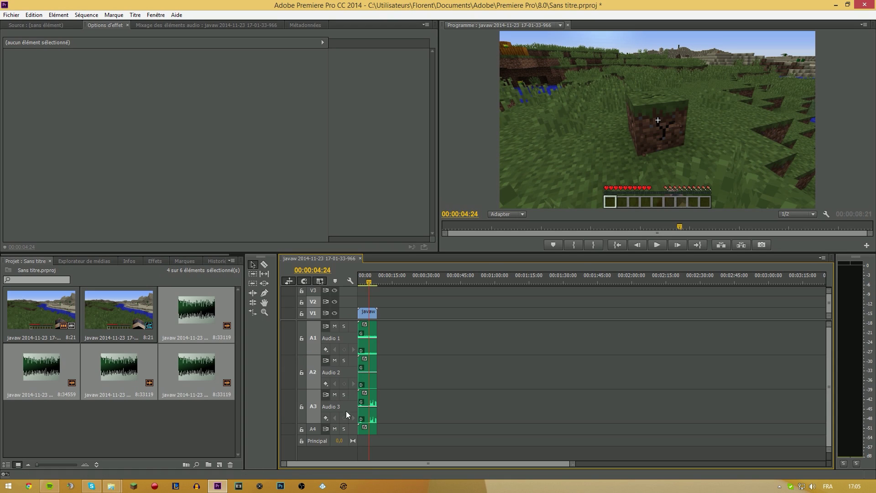
{"action": "double_click", "coordinate": [353, 430]}
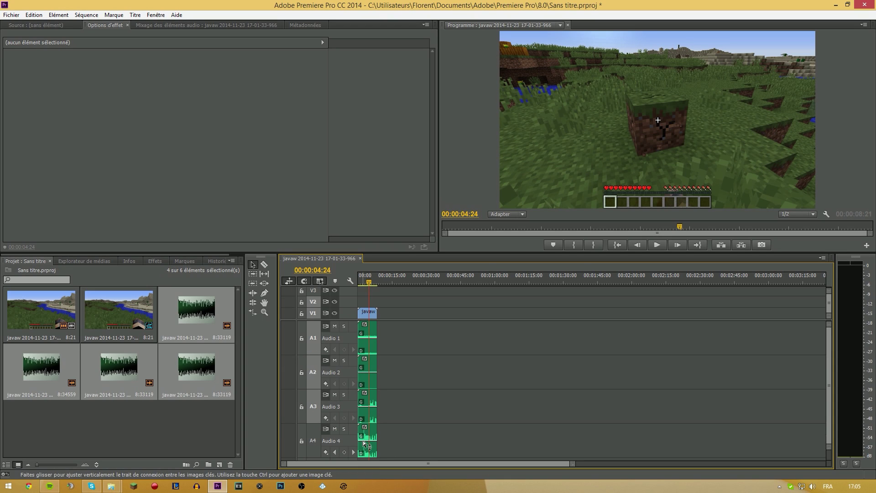
Play the sequence from 00:00:02:12, selecting the A3 and A4 clips to point out their separate audio, and stop playback
{"action": "left_click", "coordinate": [364, 440]}
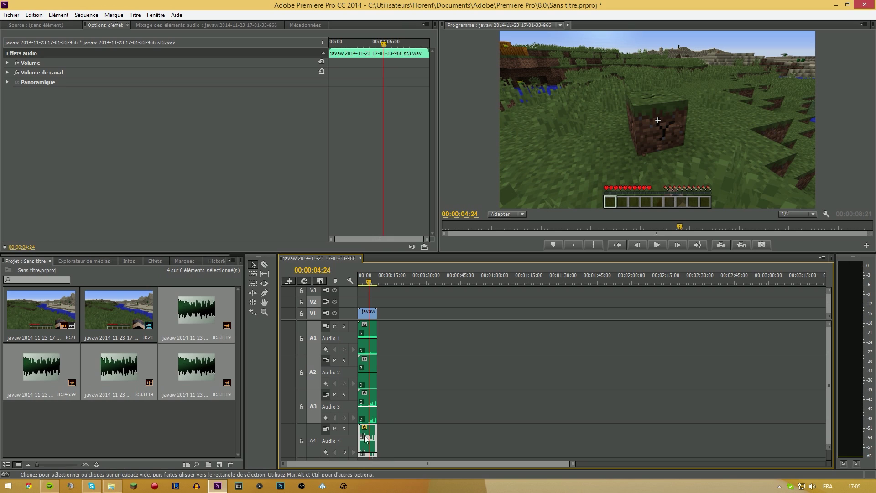
{"action": "left_click", "coordinate": [367, 407]}
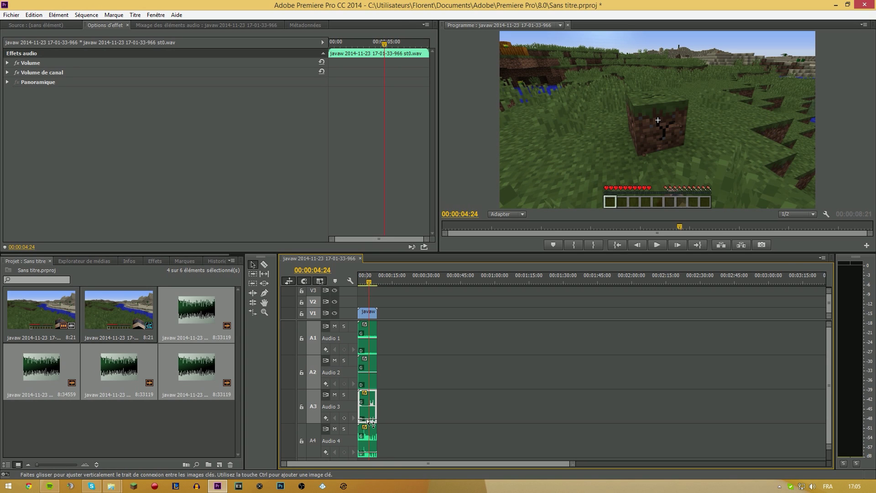
{"action": "left_click", "coordinate": [363, 281]}
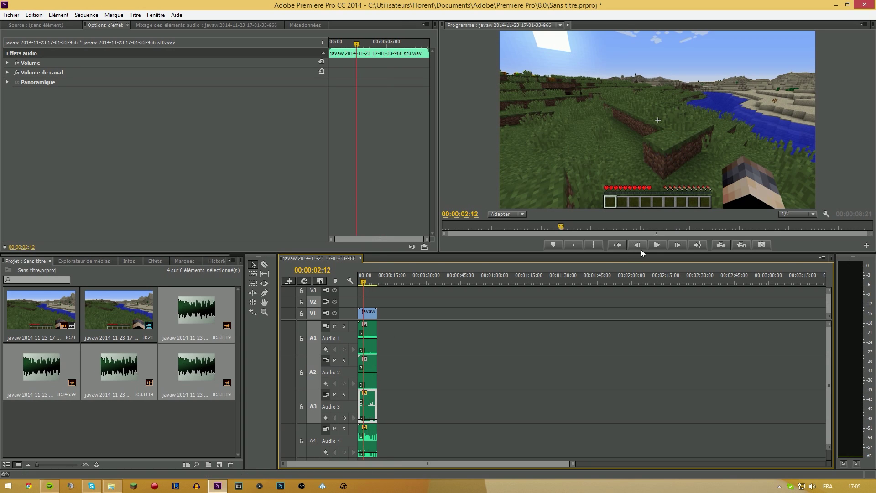
{"action": "key", "text": "space"}
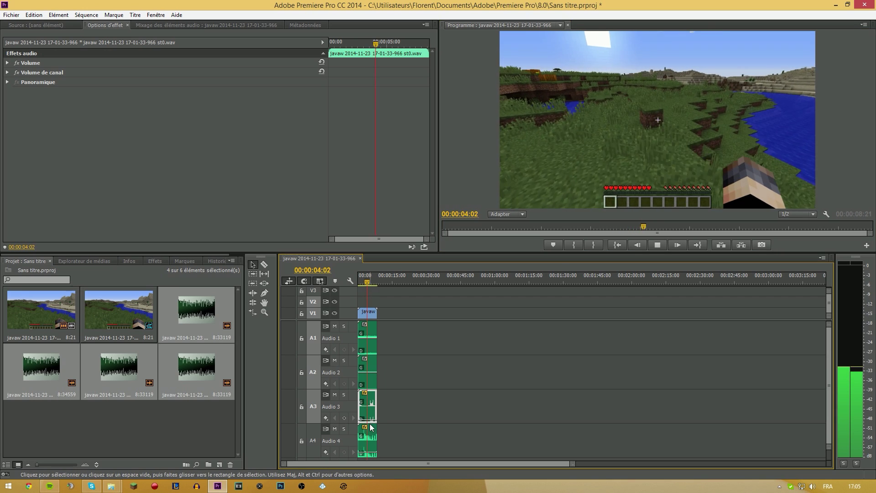
{"action": "left_click", "coordinate": [370, 453]}
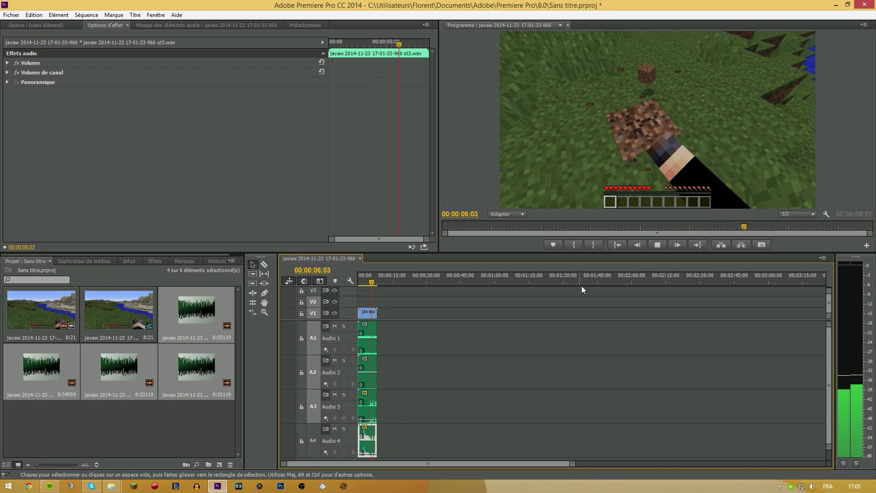
{"action": "left_click", "coordinate": [656, 249]}
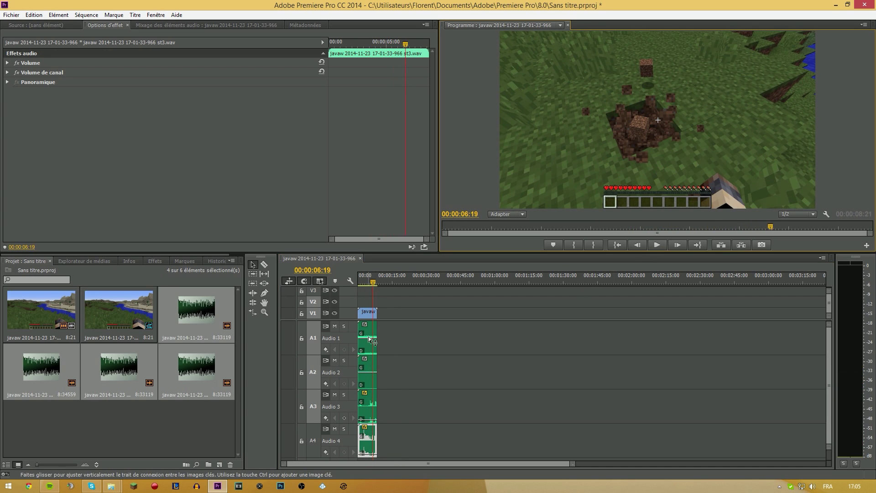
Replay the sequence from 00:00:02:24, selecting the clips on A1 and A3 to compare their audio
{"action": "left_click_drag", "start_coordinate": [368, 336], "coordinate": [371, 350]}
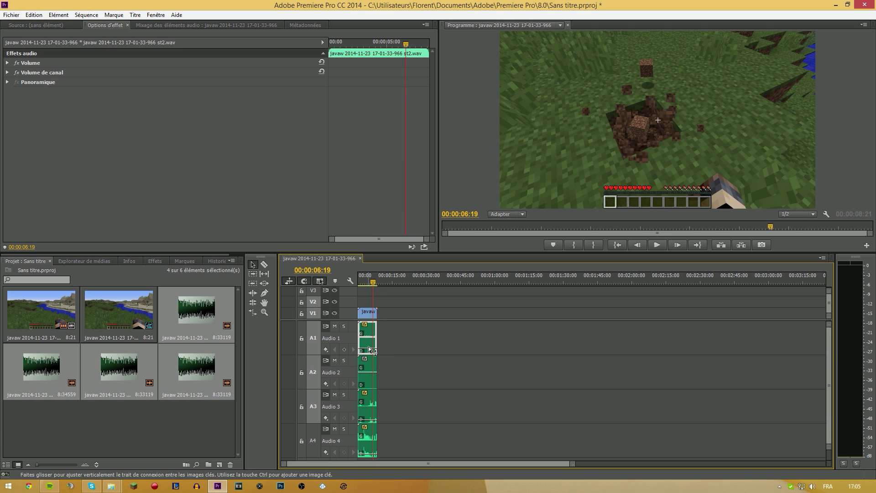
{"action": "left_click", "coordinate": [364, 279]}
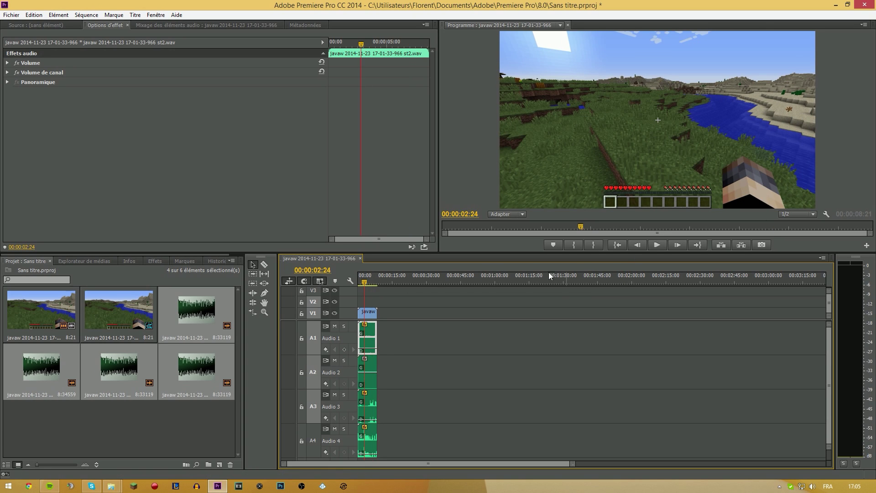
{"action": "left_click", "coordinate": [657, 244]}
{"action": "left_click", "coordinate": [368, 413]}
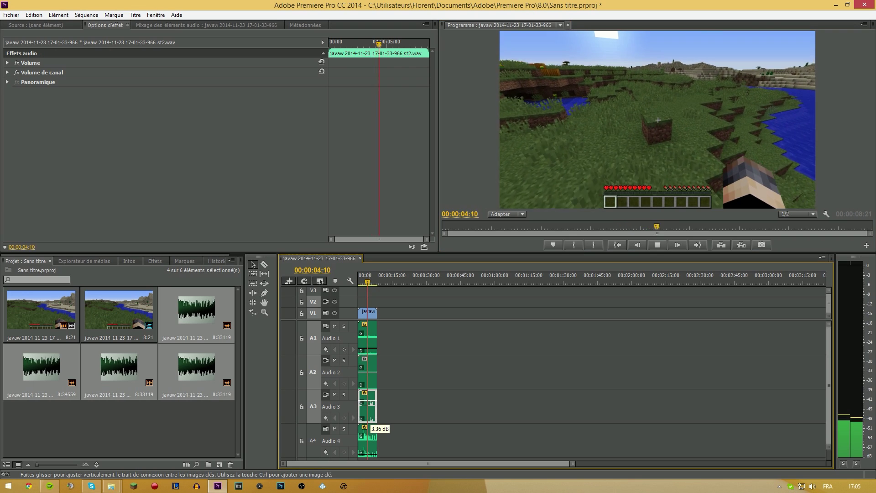
{"action": "left_click", "coordinate": [369, 350]}
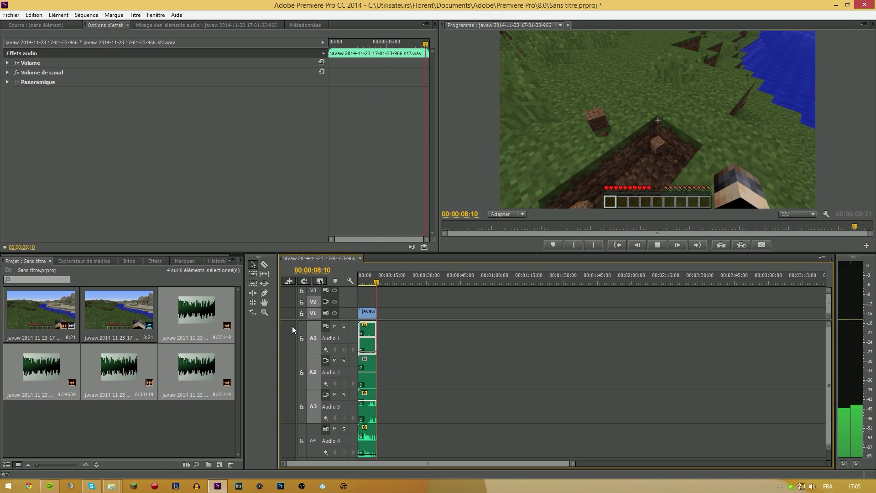
Close Premiere Pro without saving the project, then centre and minimize the Vidéos folder window
{"action": "double_click", "coordinate": [772, 5]}
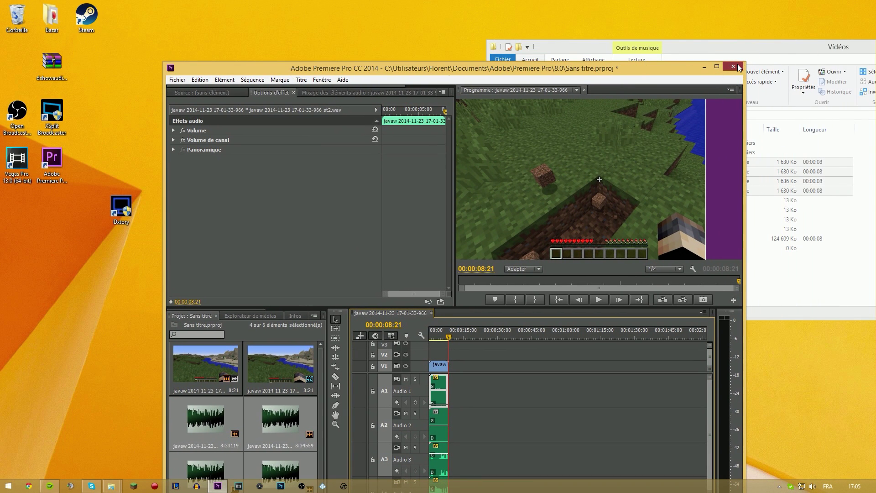
{"action": "left_click", "coordinate": [738, 68]}
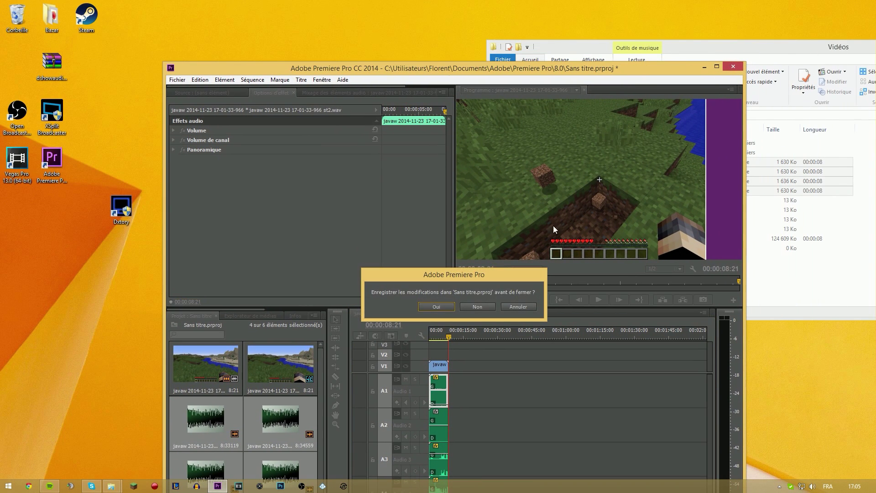
{"action": "left_click", "coordinate": [483, 307]}
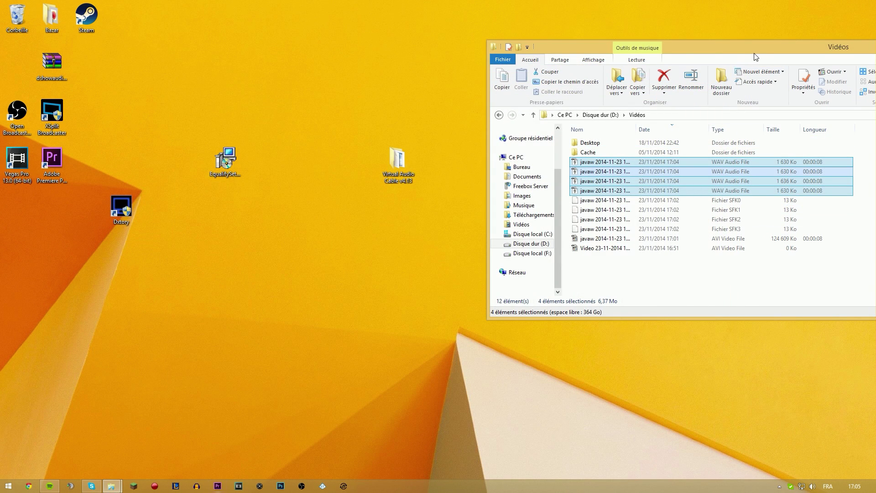
{"action": "left_click_drag", "start_coordinate": [757, 47], "coordinate": [429, 114]}
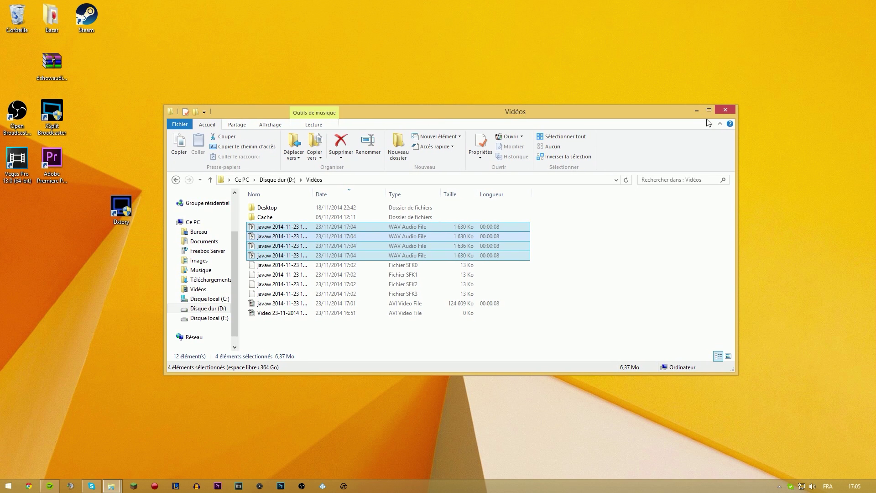
{"action": "left_click", "coordinate": [696, 110]}
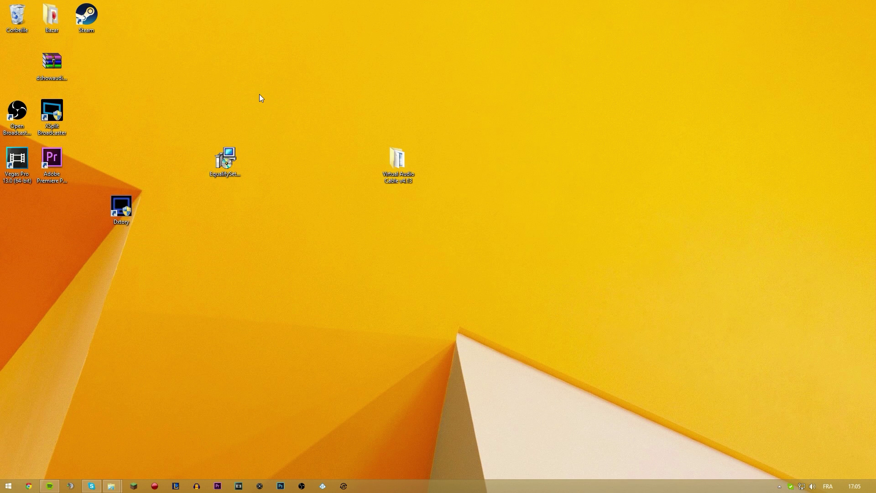
{"action": "left_click_drag", "start_coordinate": [156, 86], "coordinate": [294, 208]}
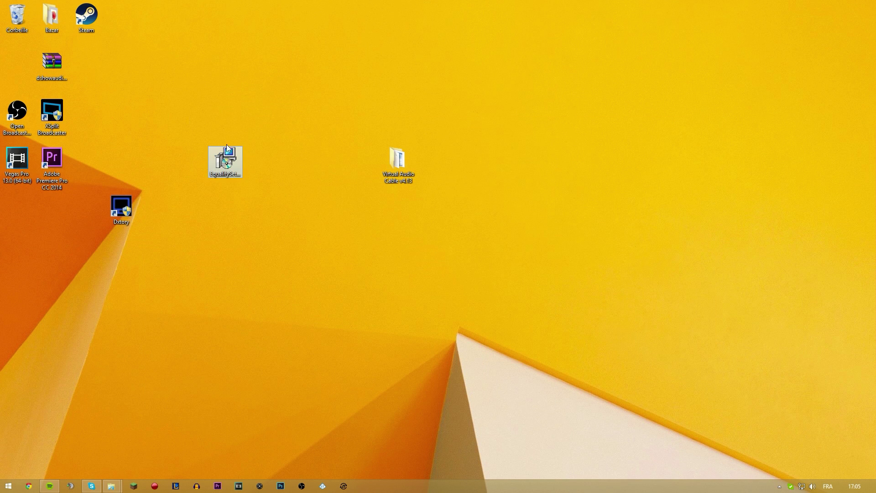
{"action": "left_click", "coordinate": [313, 42]}
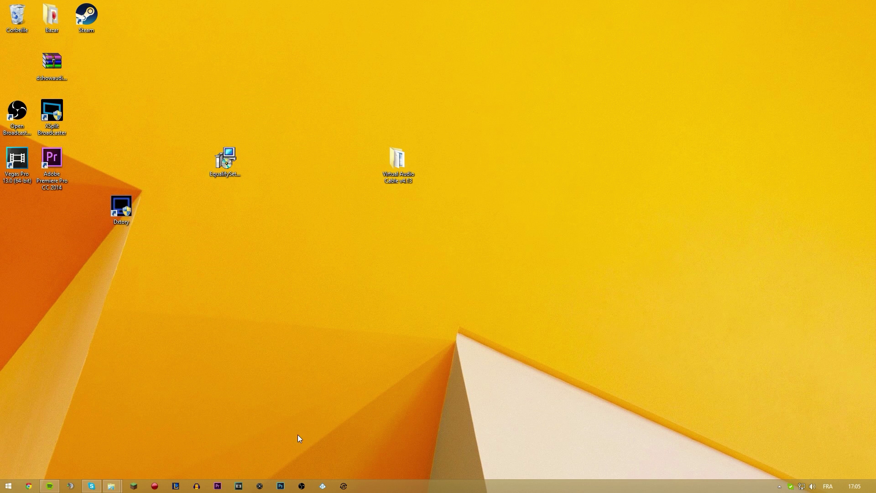
{"action": "left_click", "coordinate": [47, 117]}
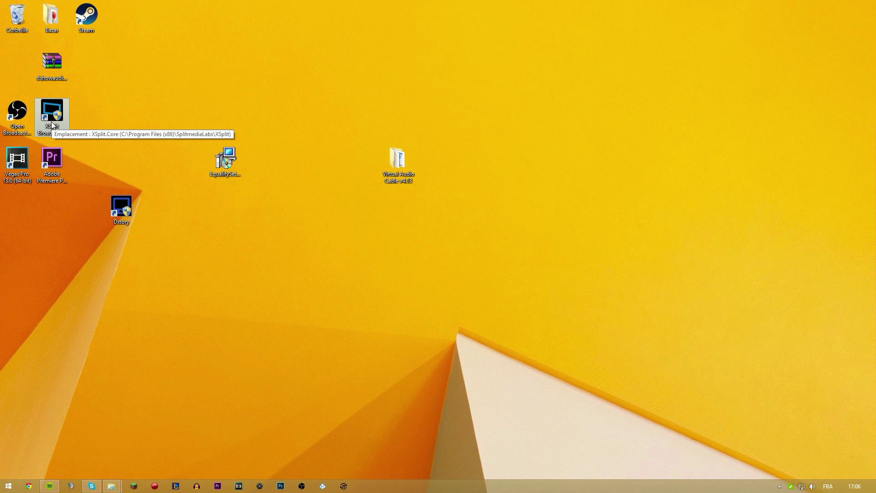
Move dshowaudioplugin_64.rar above the Equality installer on the desktop, open it in WinRAR and place its window clear of the desktop shortcuts
{"action": "left_click_drag", "start_coordinate": [57, 55], "coordinate": [232, 55]}
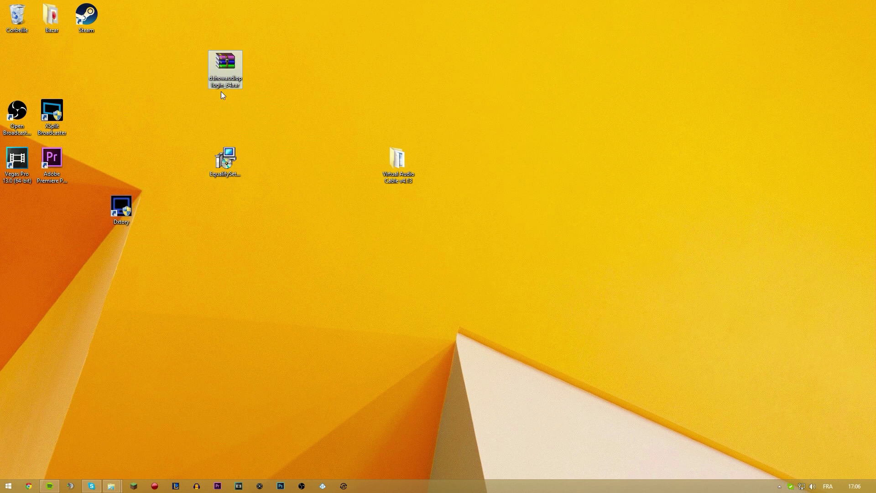
{"action": "double_click", "coordinate": [233, 64]}
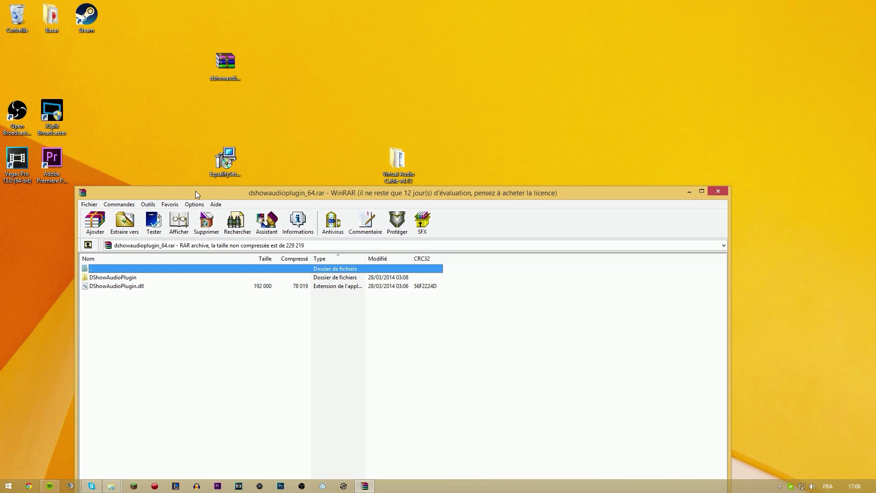
{"action": "left_click_drag", "start_coordinate": [195, 191], "coordinate": [336, 81]}
{"action": "left_click_drag", "start_coordinate": [254, 250], "coordinate": [249, 158]}
{"action": "left_click", "coordinate": [276, 248]}
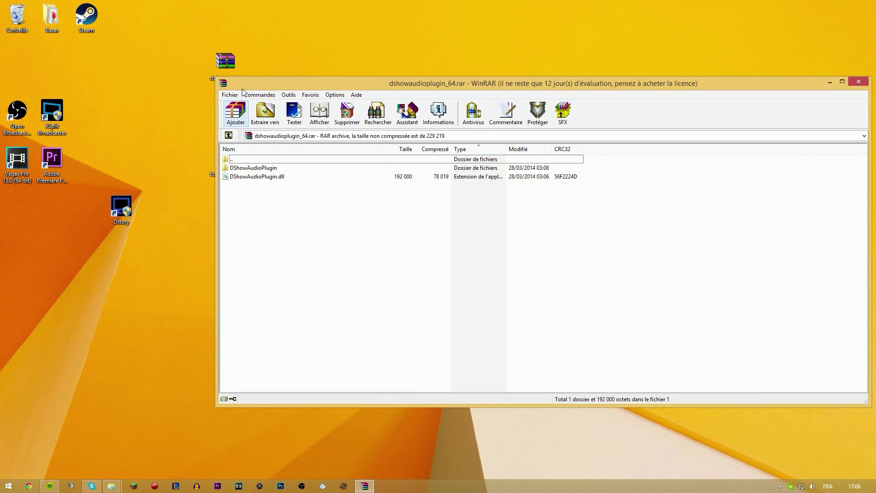
{"action": "left_click_drag", "start_coordinate": [242, 90], "coordinate": [314, 121]}
{"action": "left_click_drag", "start_coordinate": [347, 254], "coordinate": [342, 196]}
{"action": "left_click", "coordinate": [347, 254]}
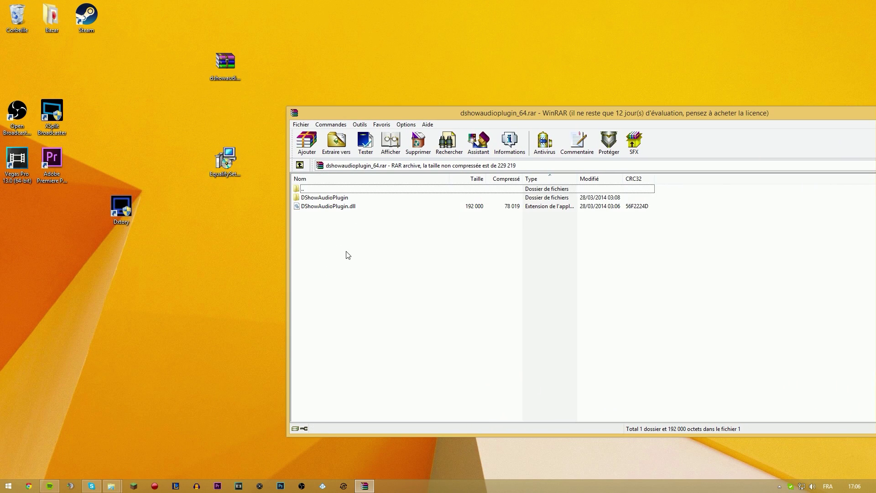
{"action": "left_click_drag", "start_coordinate": [348, 255], "coordinate": [355, 178]}
{"action": "left_click", "coordinate": [356, 253]}
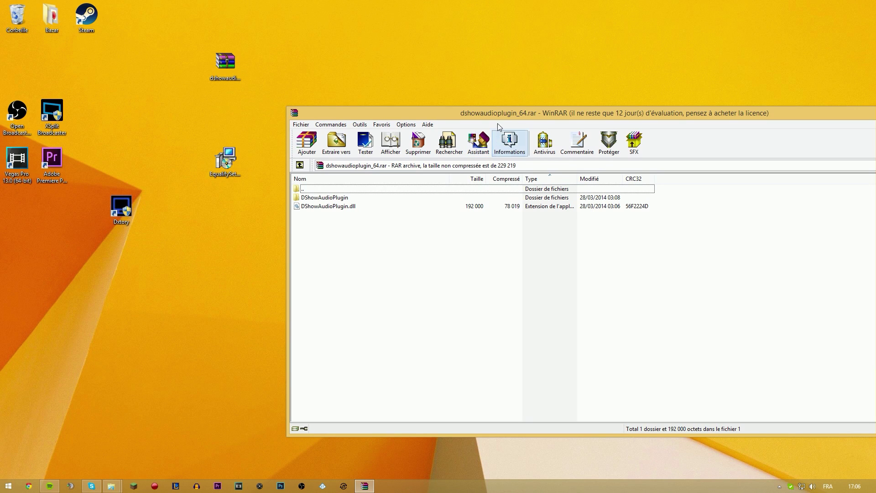
{"action": "left_click_drag", "start_coordinate": [497, 119], "coordinate": [406, 120]}
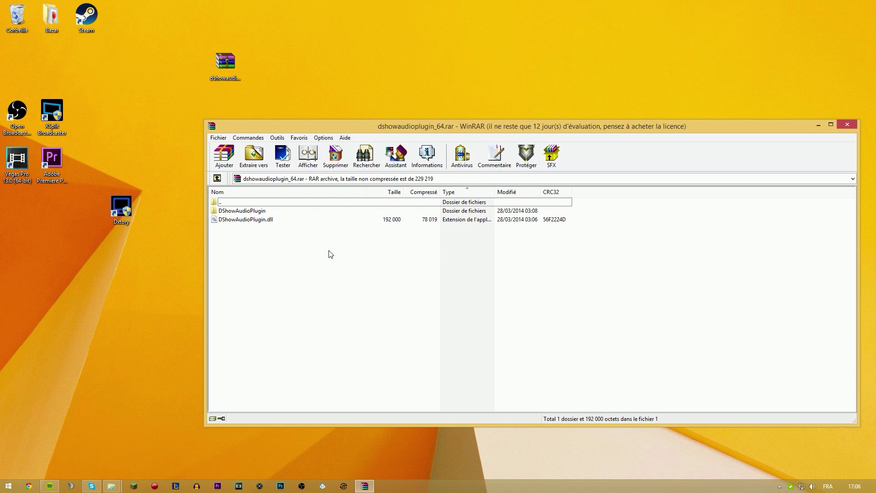
{"action": "key", "text": "ctrl+a"}
{"action": "left_click", "coordinate": [348, 256]}
Open the installation folder of Open Broadcaster Software from its desktop shortcut
{"action": "right_click", "coordinate": [5, 113]}
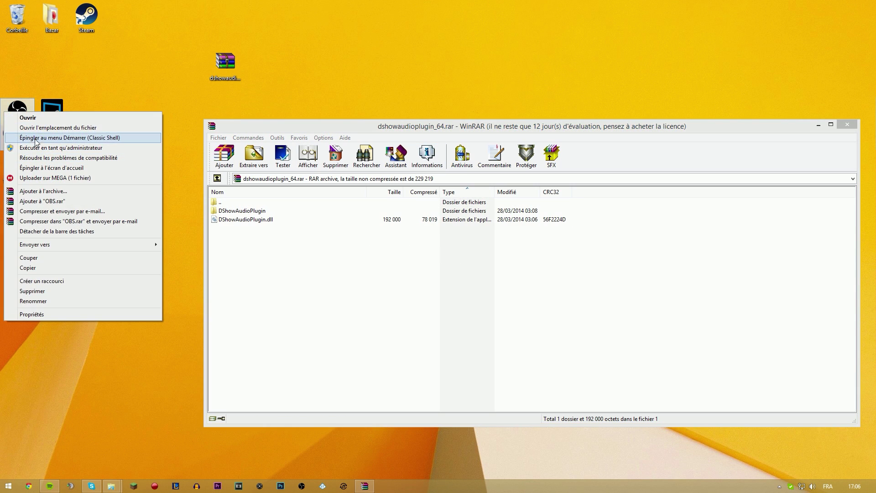
{"action": "left_click", "coordinate": [44, 130]}
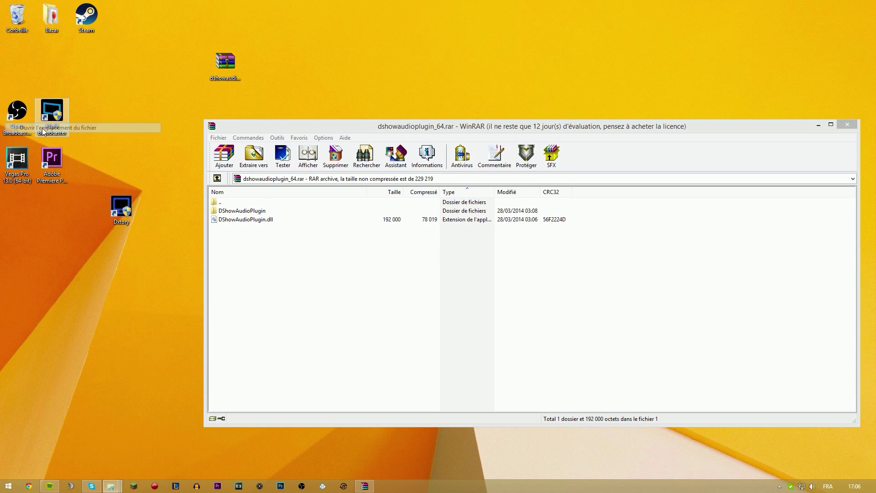
{"action": "left_click_drag", "start_coordinate": [381, 126], "coordinate": [257, 108]}
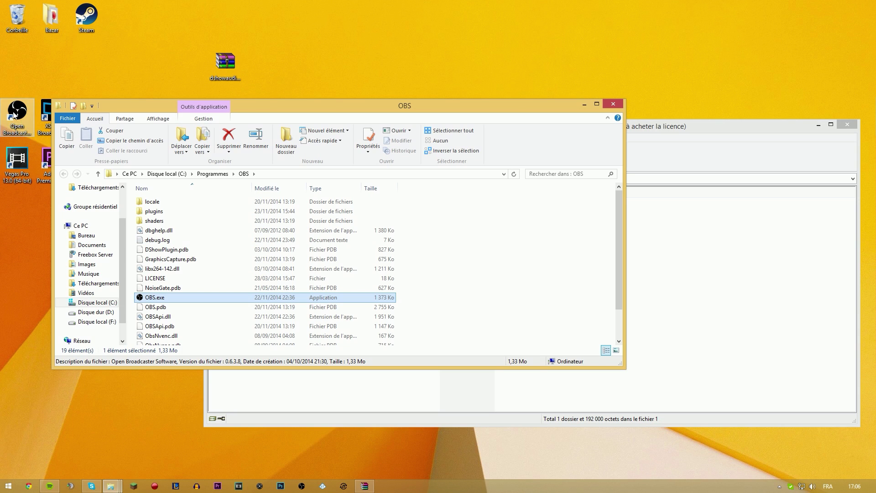
{"action": "right_click", "coordinate": [23, 111]}
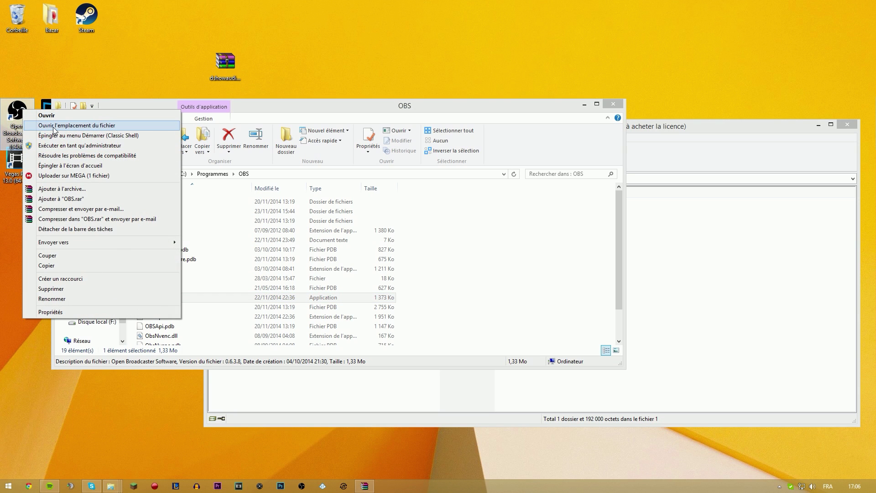
{"action": "left_click", "coordinate": [252, 116]}
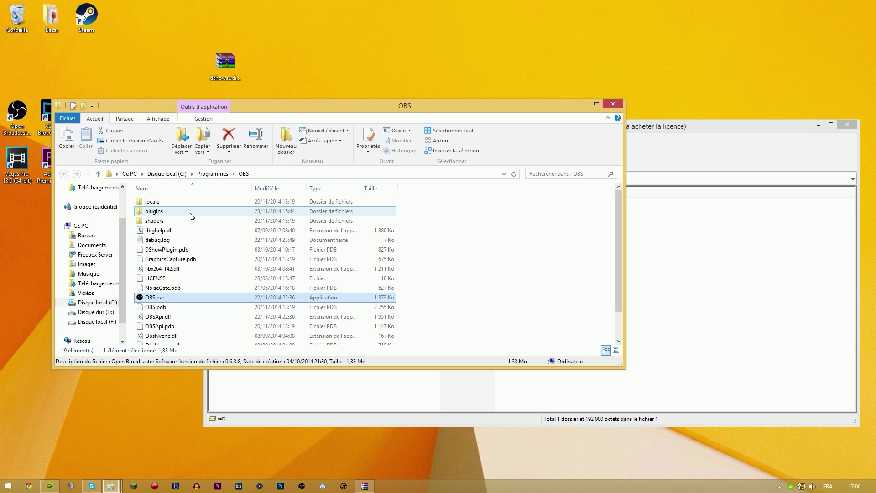
Copy the DShowAudioPlugin folder and DShowAudioPlugin.dll from the archive into the OBS plugins folder, granting administrator permission for both
{"action": "double_click", "coordinate": [192, 213]}
{"action": "left_click", "coordinate": [454, 392]}
{"action": "key", "text": "ctrl+a"}
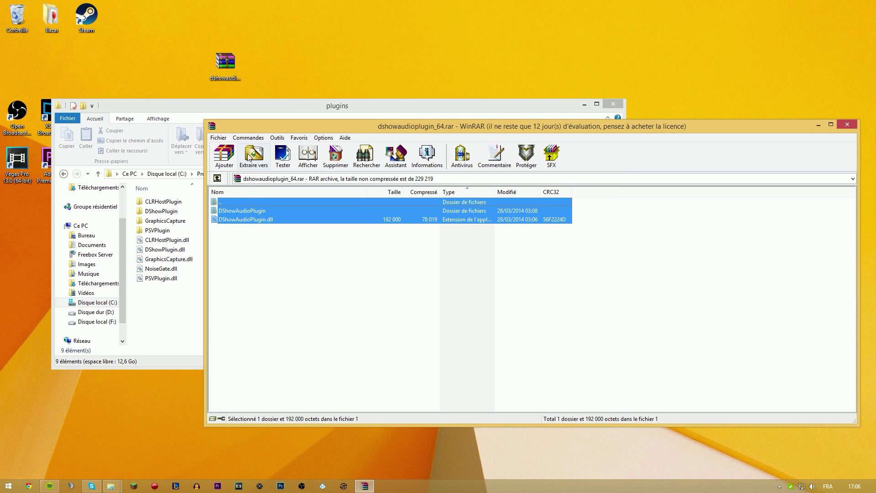
{"action": "left_click_drag", "start_coordinate": [161, 310], "coordinate": [161, 310]}
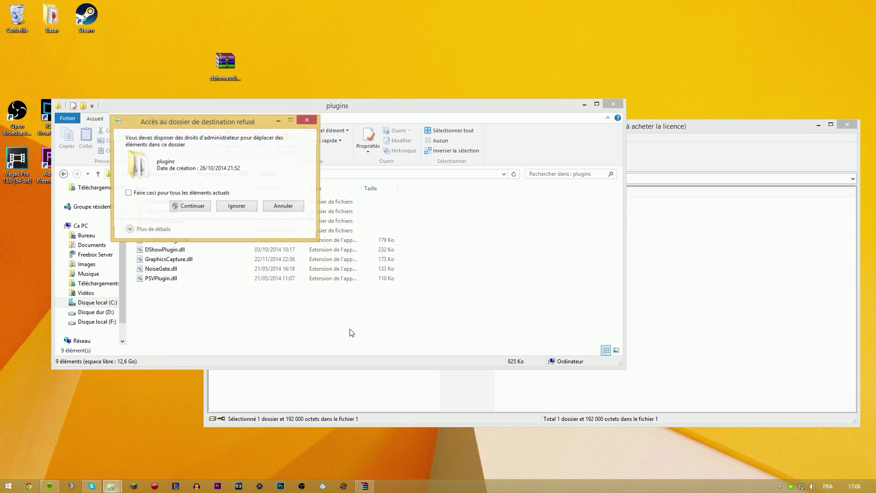
{"action": "left_click", "coordinate": [192, 206]}
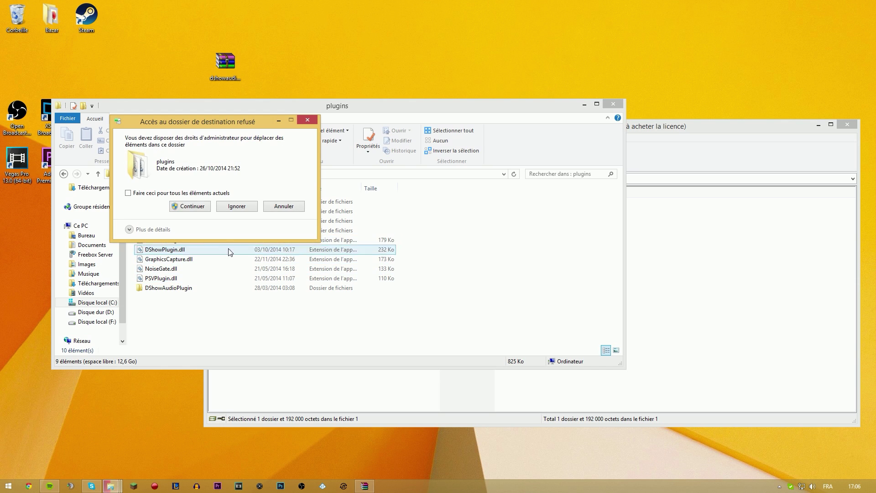
{"action": "left_click", "coordinate": [181, 206]}
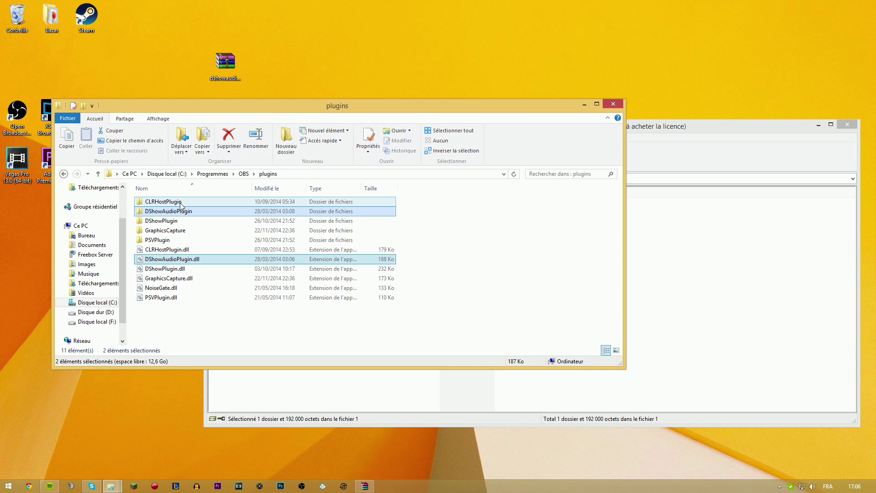
Close the plugins folder and the WinRAR archive, and launch Open Broadcaster Software
{"action": "left_click", "coordinate": [613, 104]}
{"action": "left_click", "coordinate": [840, 129]}
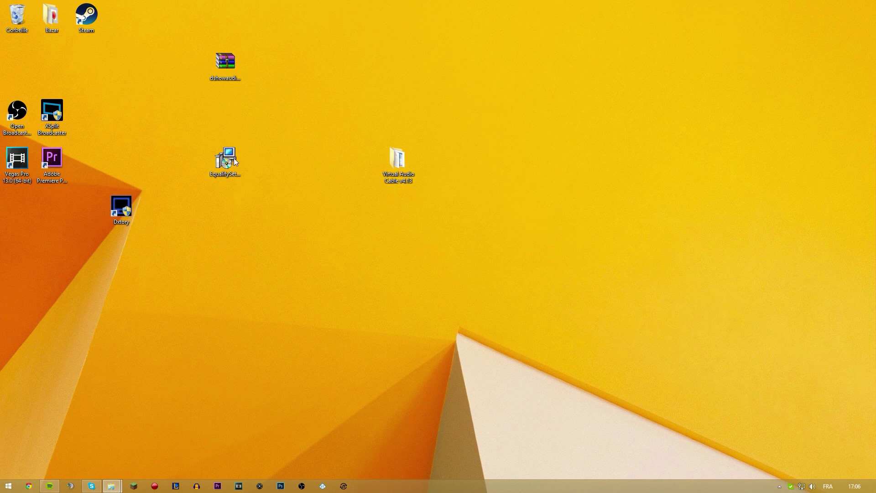
{"action": "double_click", "coordinate": [17, 110]}
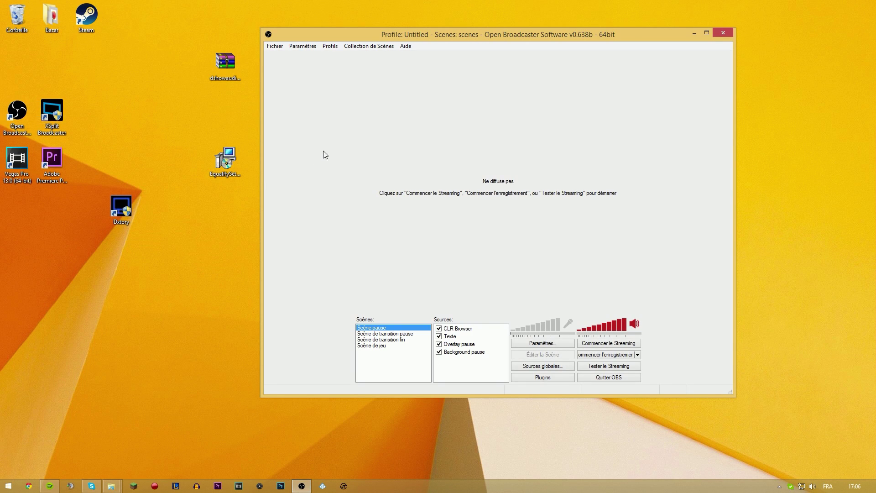
Choose Line 1 (Virtual Audio Cable) as the main audio device, recheck the device choices and confirm the audio settings
{"action": "left_click", "coordinate": [303, 46]}
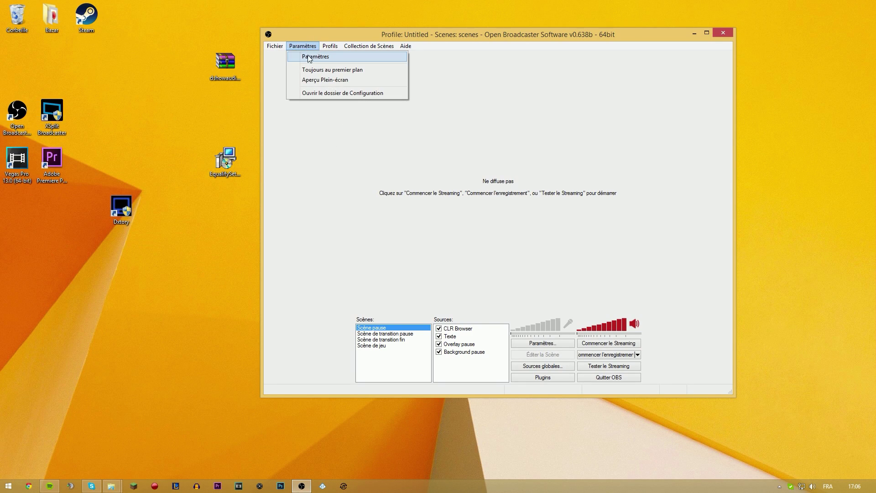
{"action": "left_click", "coordinate": [309, 56]}
{"action": "left_click", "coordinate": [278, 129]}
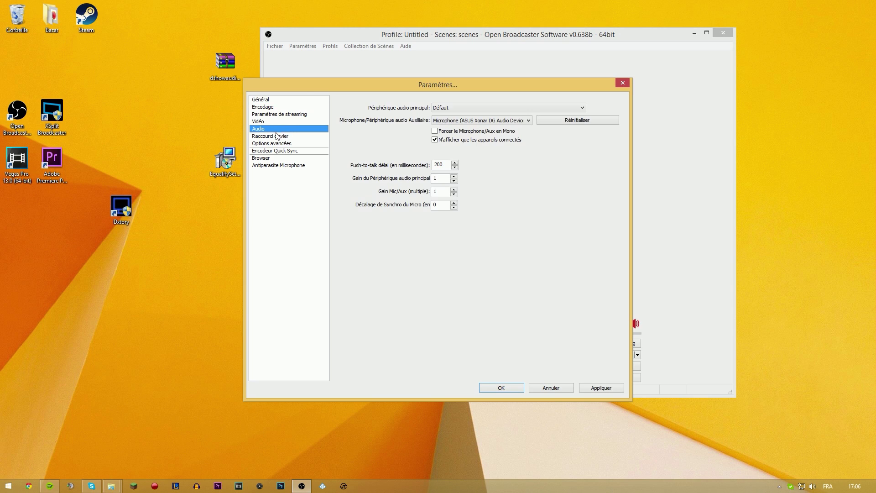
{"action": "left_click", "coordinate": [448, 108]}
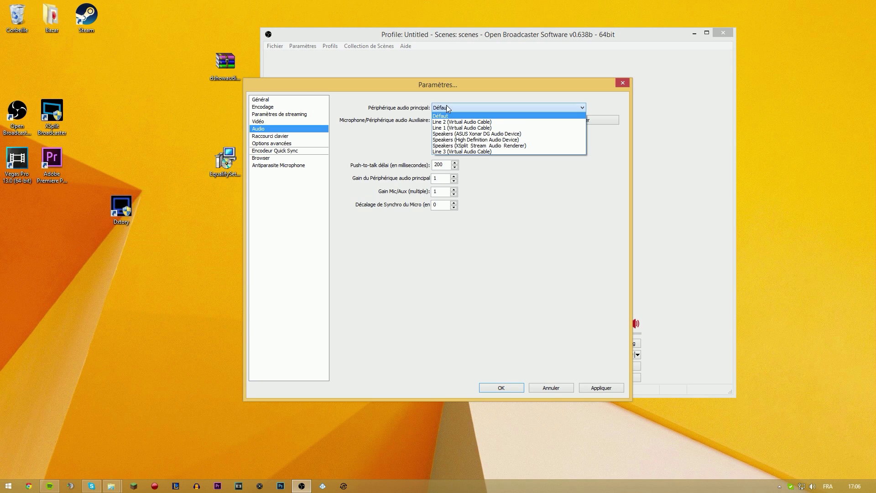
{"action": "left_click", "coordinate": [436, 128]}
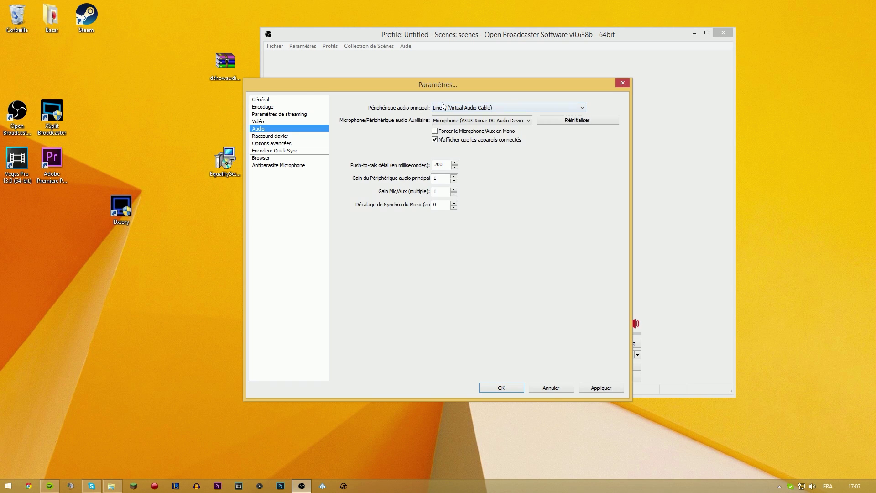
{"action": "left_click", "coordinate": [442, 105]}
{"action": "left_click", "coordinate": [446, 114]}
{"action": "left_click", "coordinate": [462, 107]}
{"action": "left_click", "coordinate": [448, 121]}
{"action": "left_click", "coordinate": [502, 388]}
Add a new scene named test to the scene list
{"action": "right_click", "coordinate": [369, 362]}
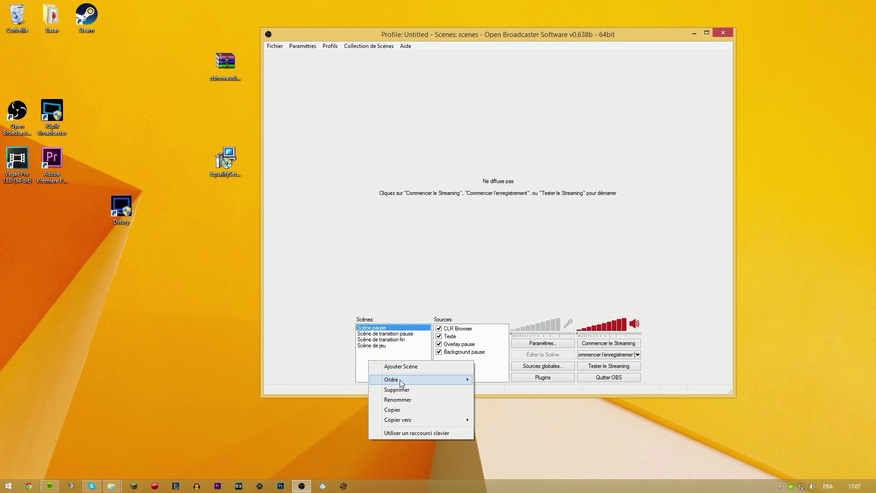
{"action": "left_click", "coordinate": [402, 367]}
{"action": "type", "text": "test"}
{"action": "key", "text": "Return"}
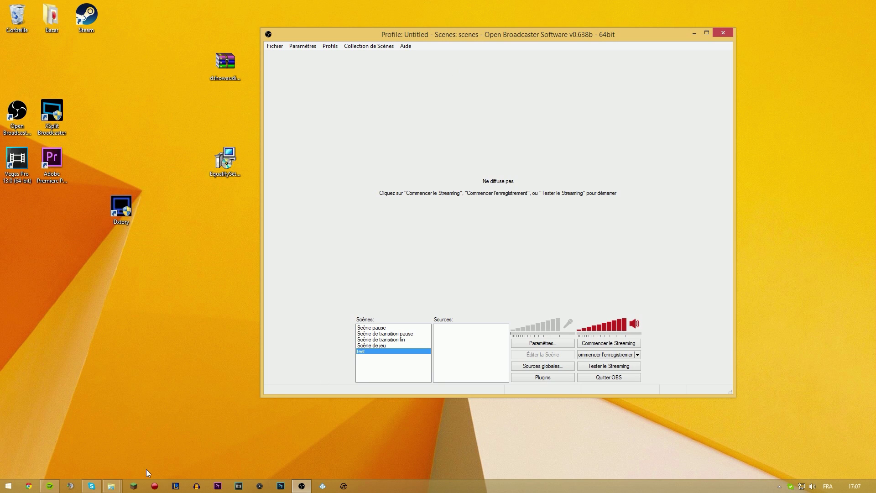
Shift the OBS window aside, start Minecraft 1.8 from its launcher with the OptiFine profile and bring OBS back in front
{"action": "left_click_drag", "start_coordinate": [460, 33], "coordinate": [330, 26]}
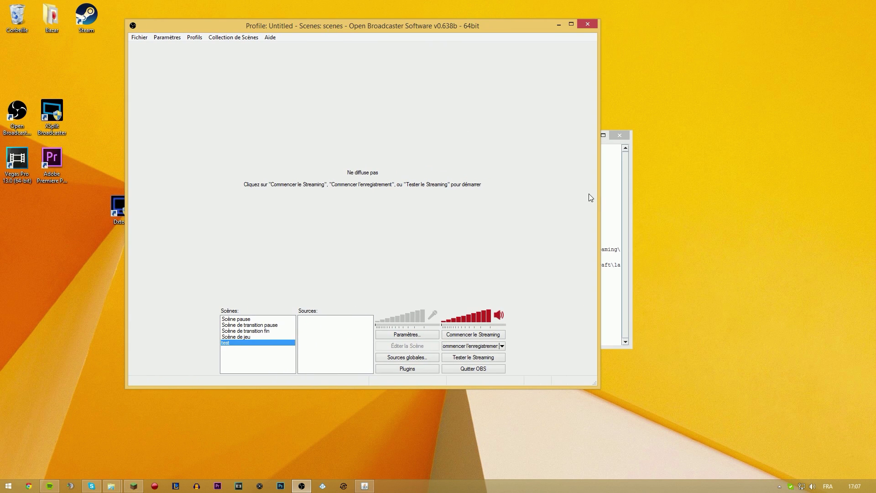
{"action": "left_click", "coordinate": [608, 199]}
{"action": "left_click", "coordinate": [540, 362]}
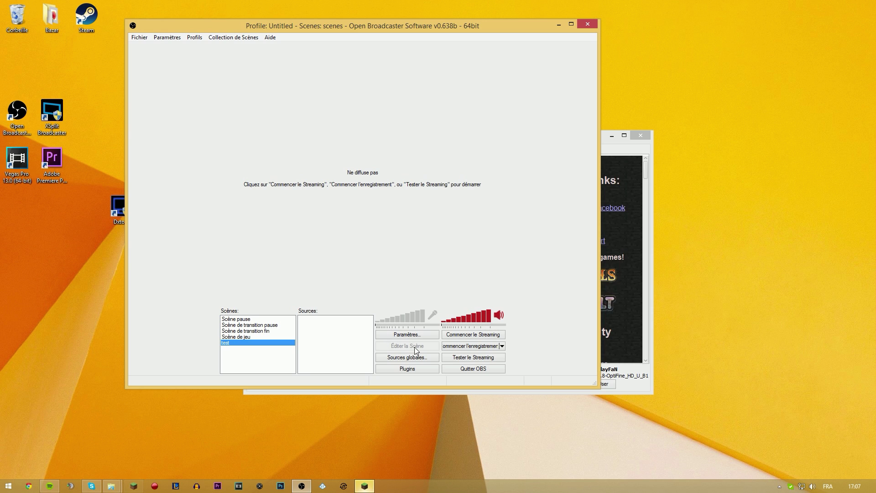
{"action": "left_click", "coordinate": [630, 284]}
{"action": "left_click", "coordinate": [467, 378]}
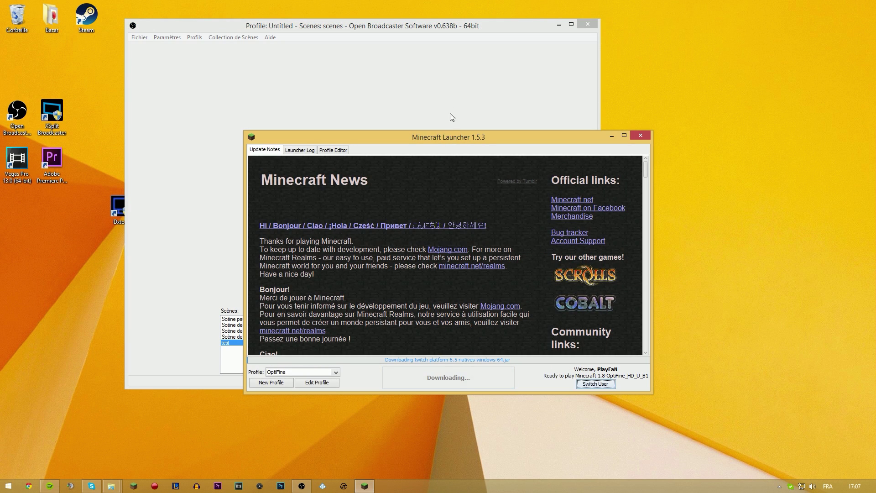
{"action": "left_click", "coordinate": [449, 113]}
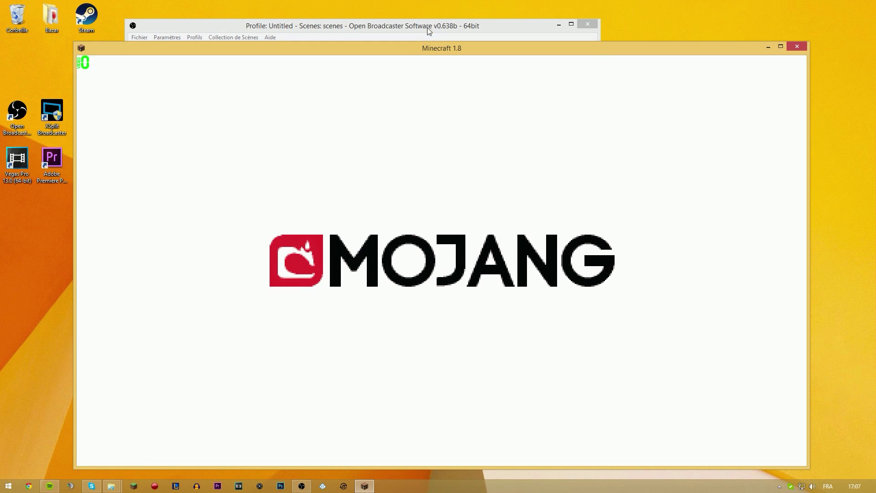
{"action": "left_click", "coordinate": [427, 28]}
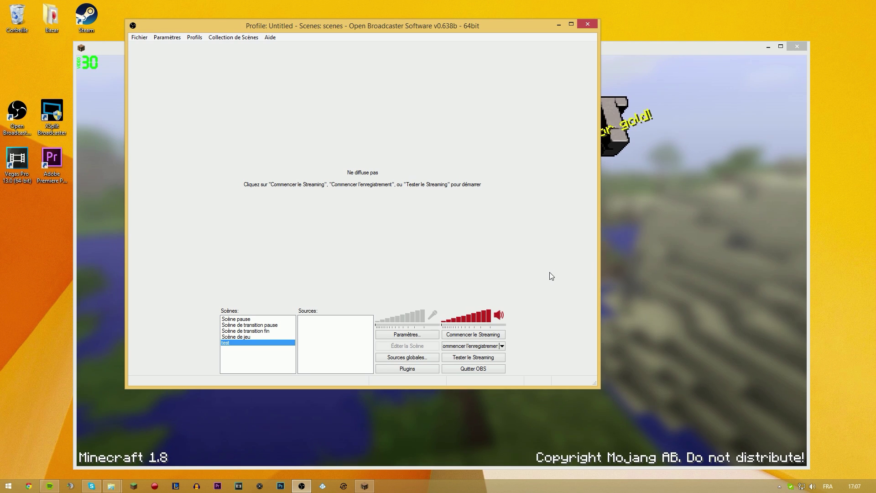
{"action": "right_click", "coordinate": [312, 330]}
{"action": "mouse_move", "coordinate": [327, 337]}
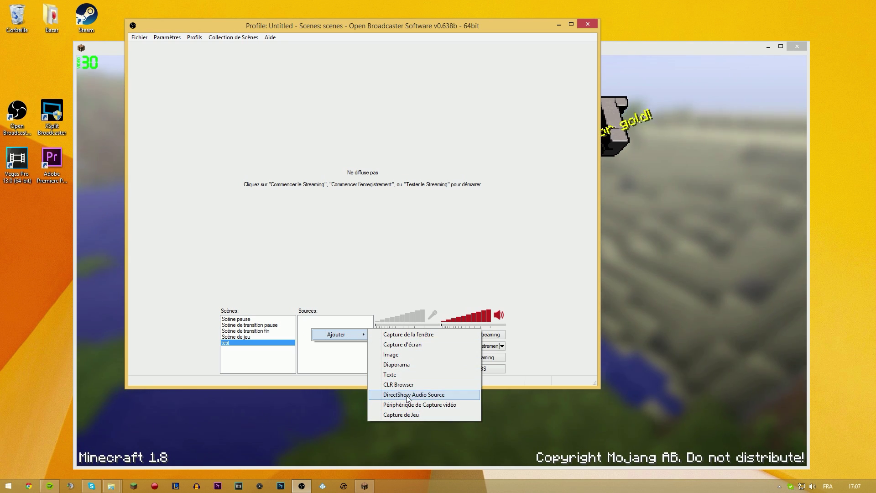
{"action": "left_click", "coordinate": [321, 312]}
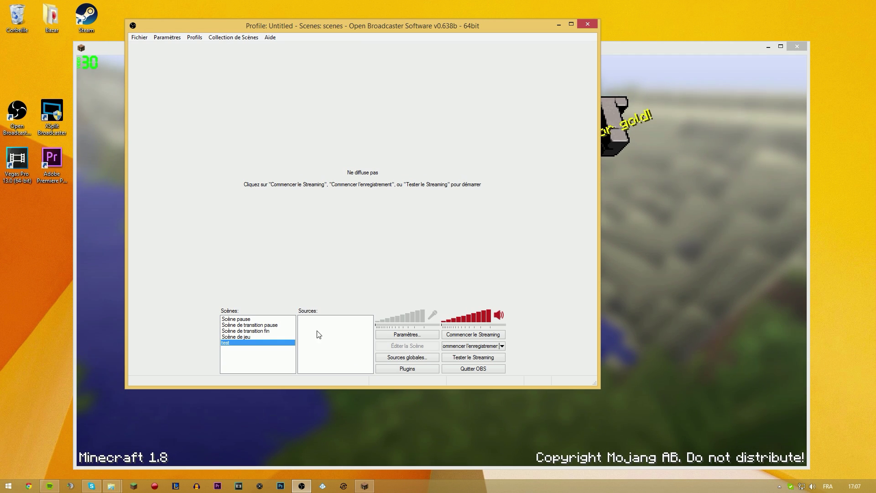
Add a DirectShow Audio Source named Musique to the test scene, using Line 3 (Virtual Audio Cable) with audio output to stream only
{"action": "right_click", "coordinate": [337, 346]}
{"action": "mouse_move", "coordinate": [343, 356]}
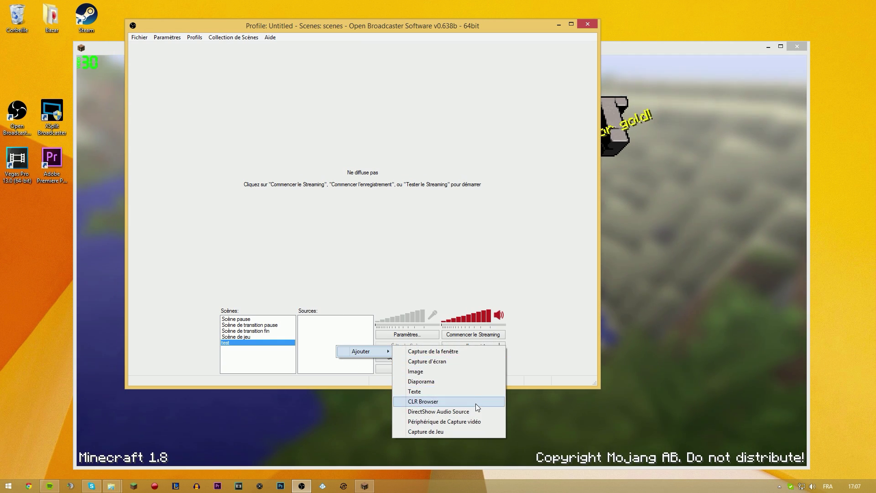
{"action": "left_click", "coordinate": [456, 411]}
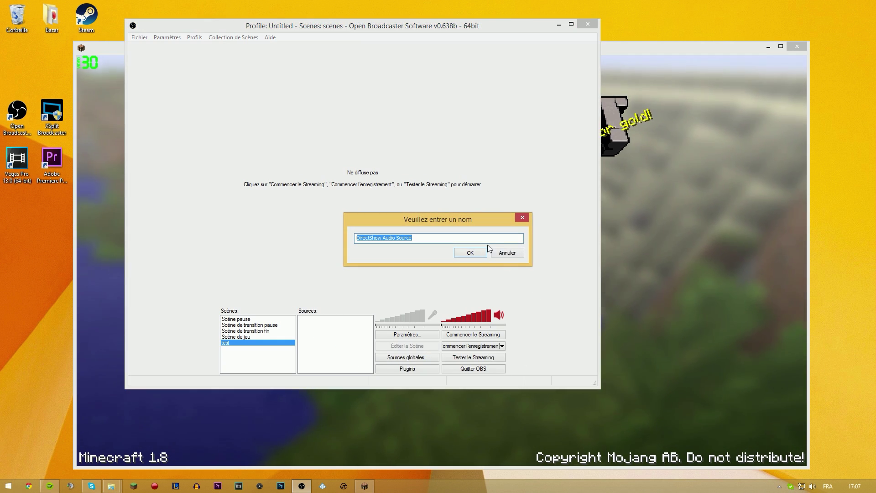
{"action": "type", "text": "Micro"}
{"action": "key", "text": "Return"}
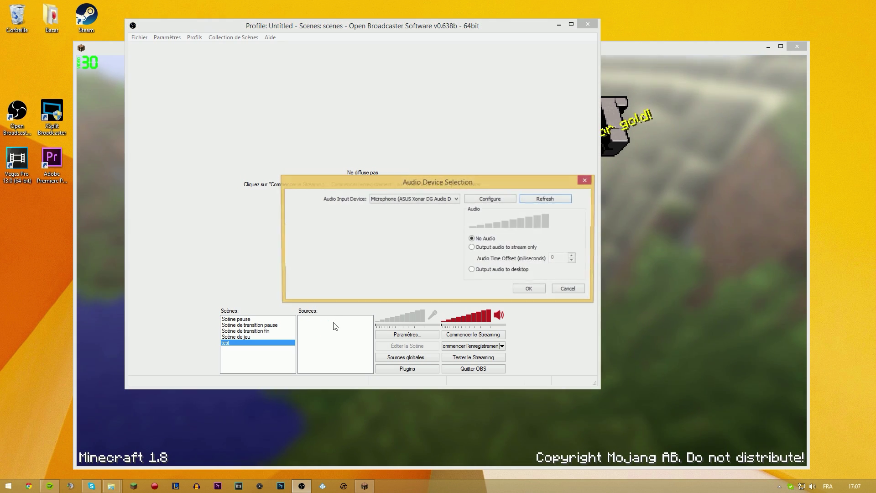
{"action": "left_click", "coordinate": [413, 199]}
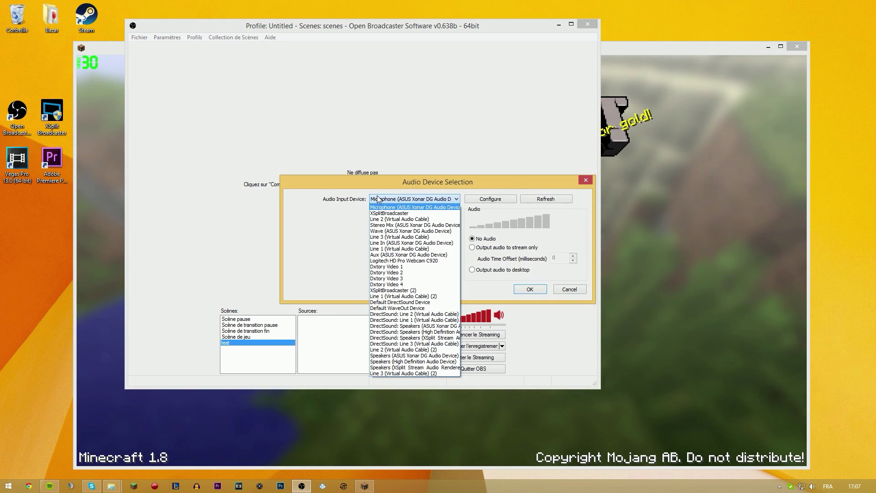
{"action": "left_click", "coordinate": [410, 236]}
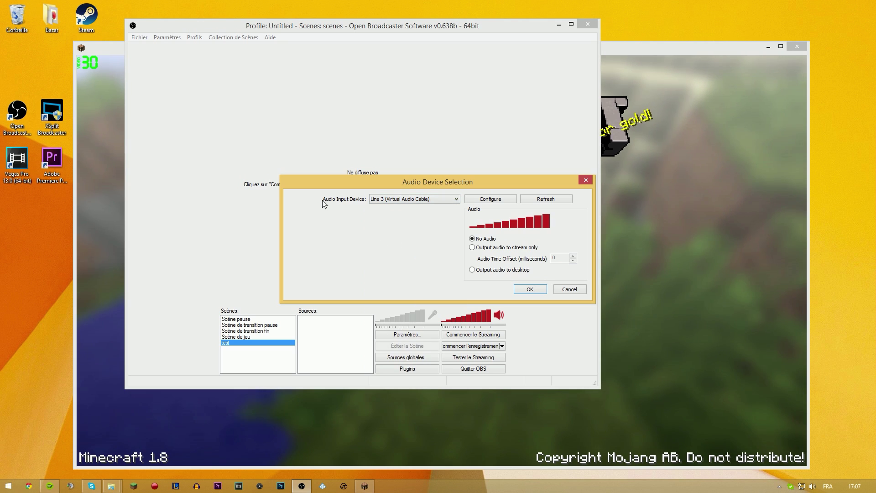
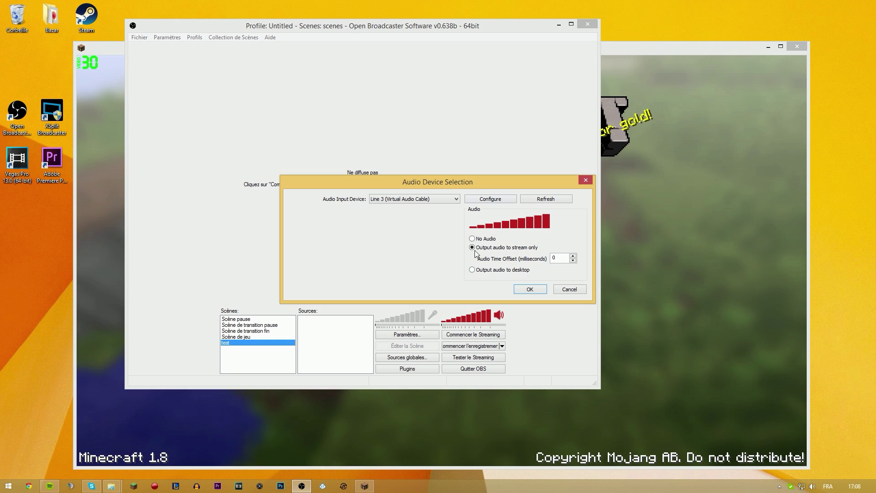
{"action": "left_click", "coordinate": [530, 291]}
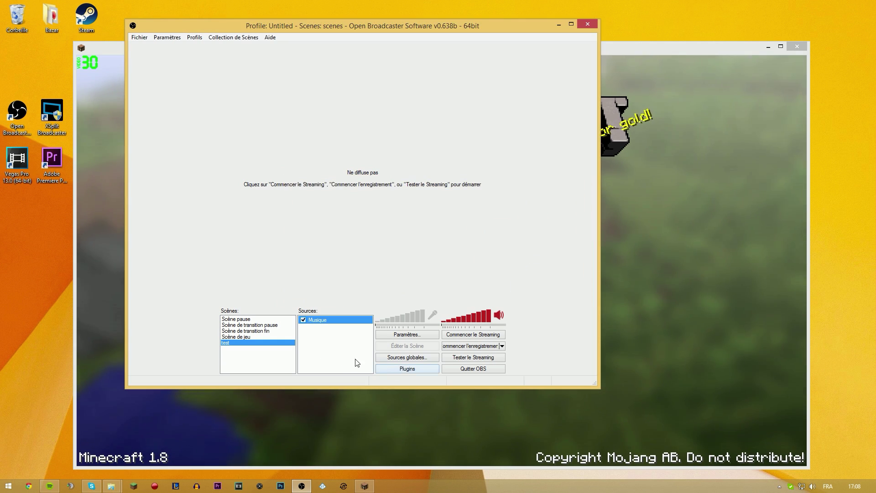
Add a DirectShow Audio Source named Skype to the test scene, using Line 2 (Virtual Audio Cable) with audio output to stream only
{"action": "right_click", "coordinate": [332, 336]}
{"action": "mouse_move", "coordinate": [361, 338]}
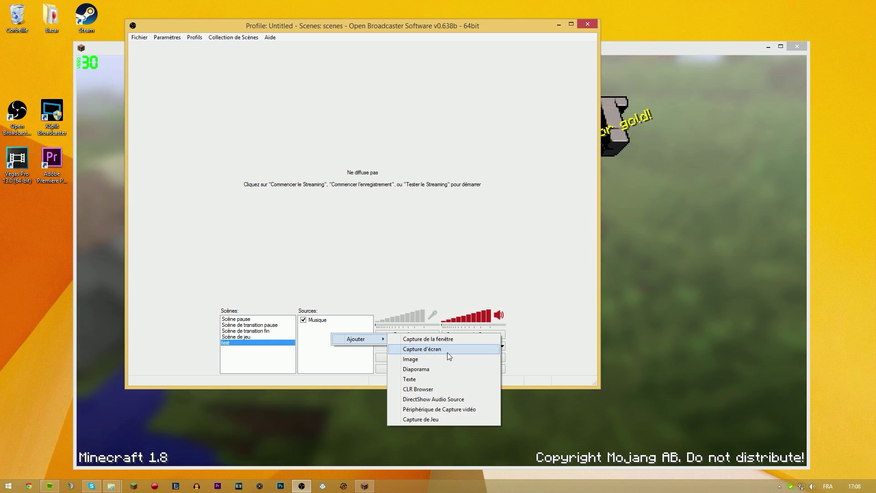
{"action": "left_click", "coordinate": [415, 399]}
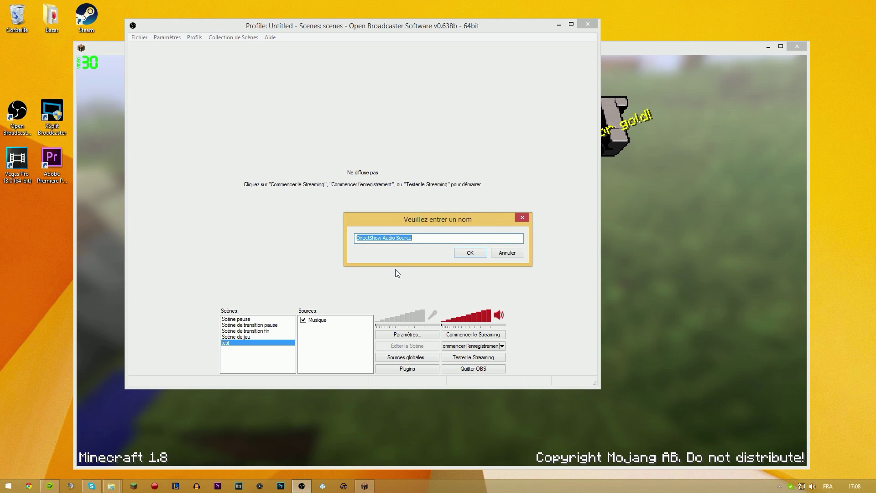
{"action": "type", "text": "Sky"}
{"action": "key", "text": "Return"}
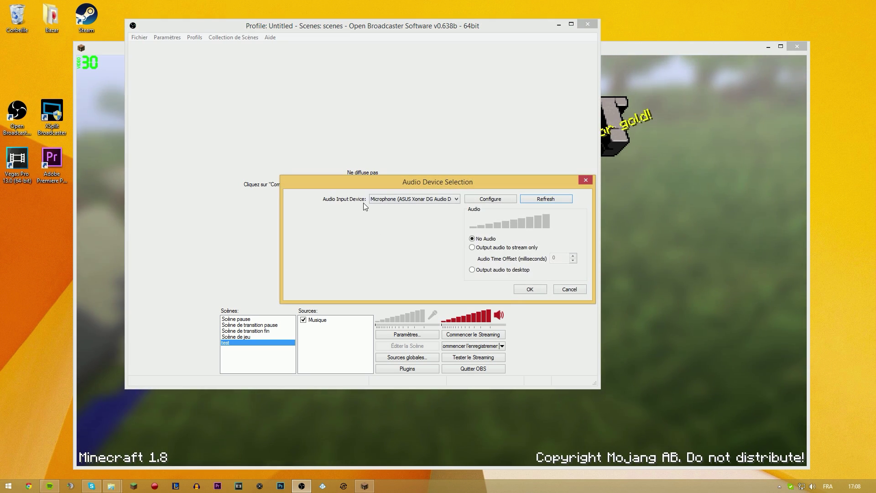
{"action": "left_click", "coordinate": [386, 199]}
{"action": "left_click", "coordinate": [398, 219]}
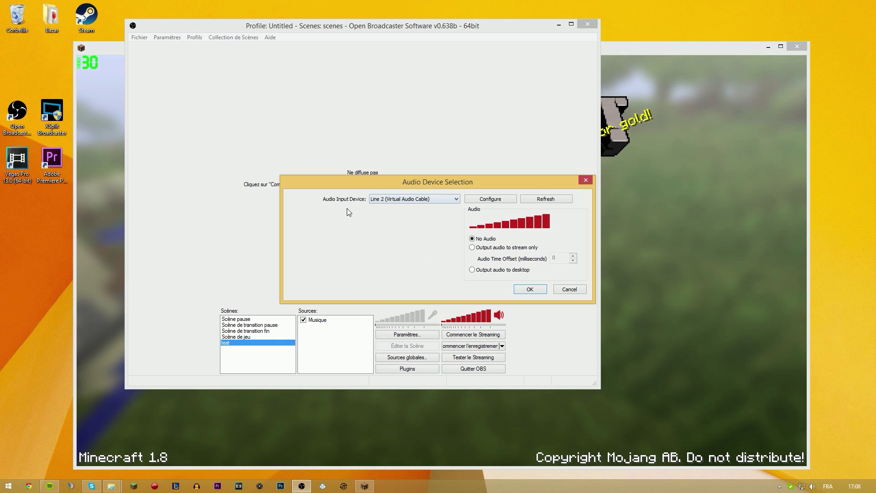
{"action": "left_click", "coordinate": [504, 247]}
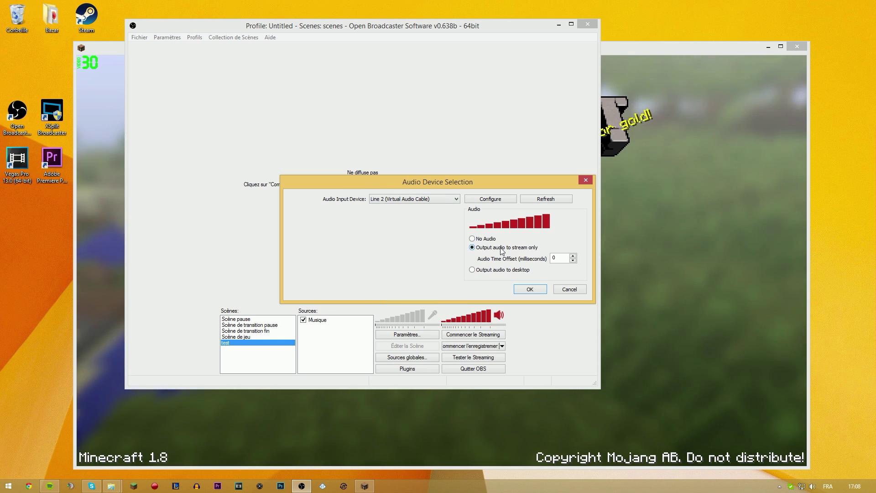
{"action": "left_click", "coordinate": [529, 289]}
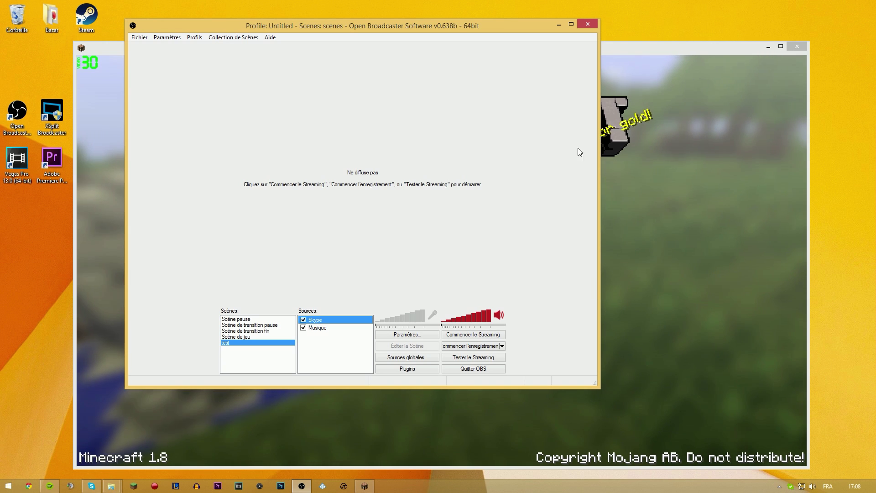
Arrange the OBS and Minecraft windows side by side and return to OBS
{"action": "left_click_drag", "start_coordinate": [458, 29], "coordinate": [333, 25]}
{"action": "left_click_drag", "start_coordinate": [493, 49], "coordinate": [714, 67]}
{"action": "left_click", "coordinate": [277, 200]}
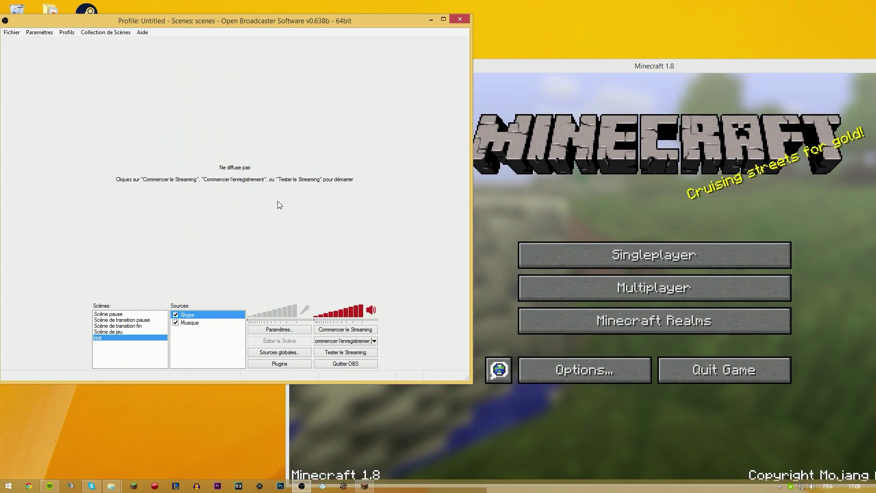
Start recording the test scene, closing the crashed Windows task host process and ignoring the remaining error dialog
{"action": "left_click", "coordinate": [359, 343]}
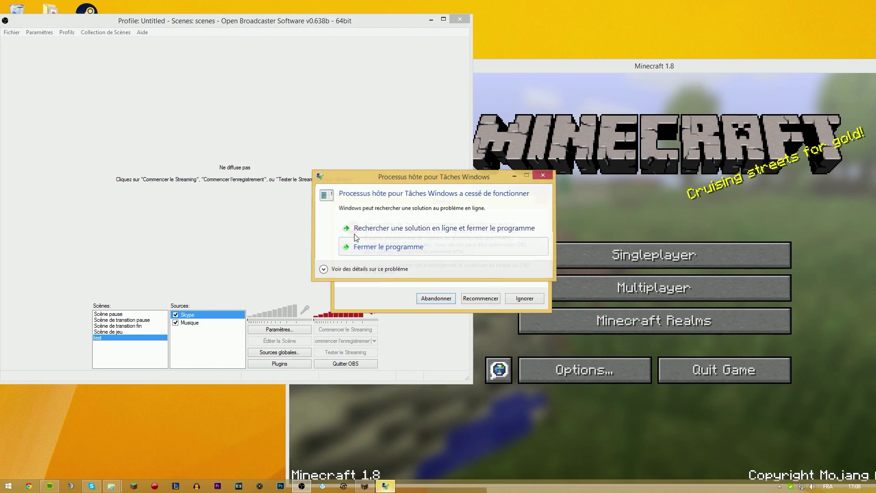
{"action": "left_click", "coordinate": [365, 244]}
{"action": "left_click", "coordinate": [524, 298]}
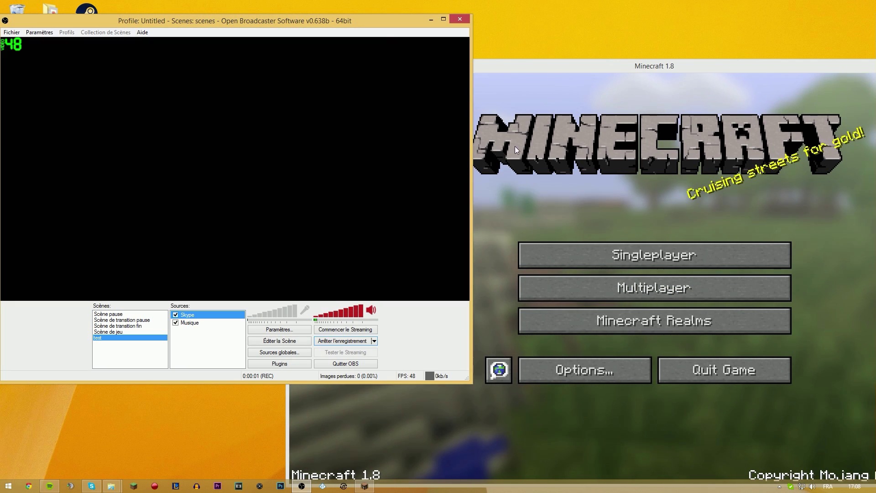
Place Minecraft beside OBS and switch between its title screen and world list to test the game sound in the recording
{"action": "left_click_drag", "start_coordinate": [627, 68], "coordinate": [443, 63]}
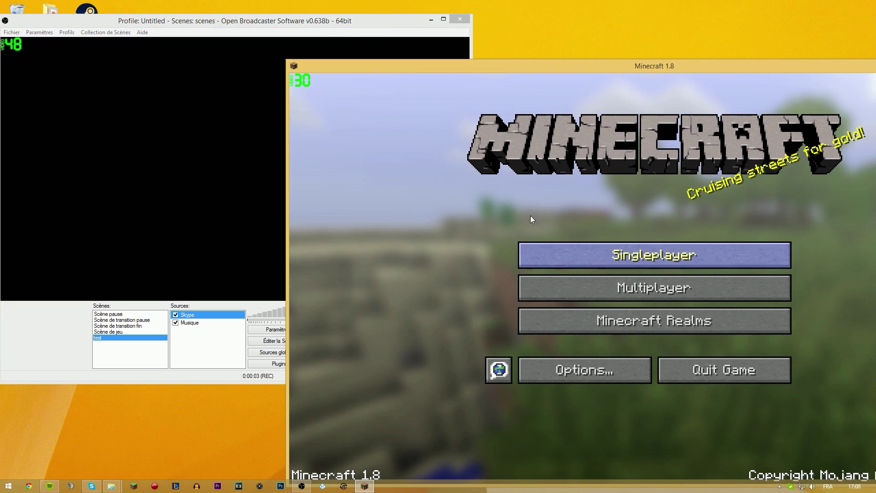
{"action": "left_click_drag", "start_coordinate": [519, 70], "coordinate": [594, 38]}
{"action": "left_click", "coordinate": [651, 221]}
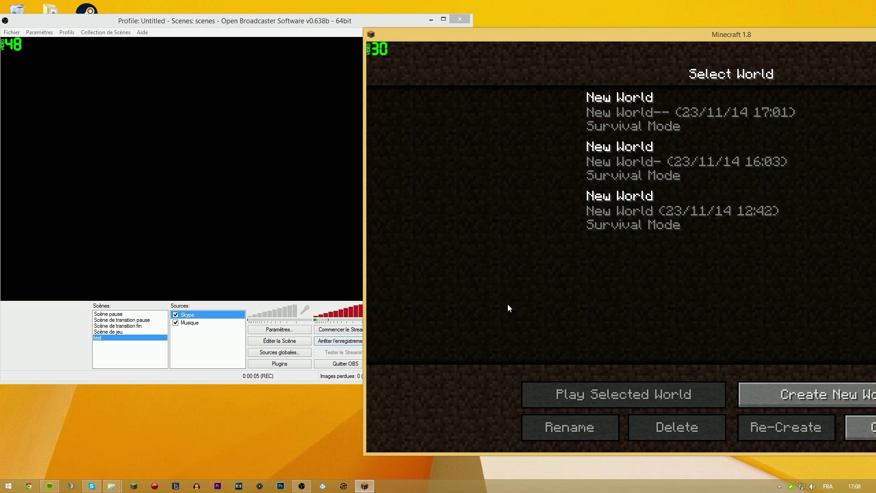
{"action": "left_click", "coordinate": [860, 427]}
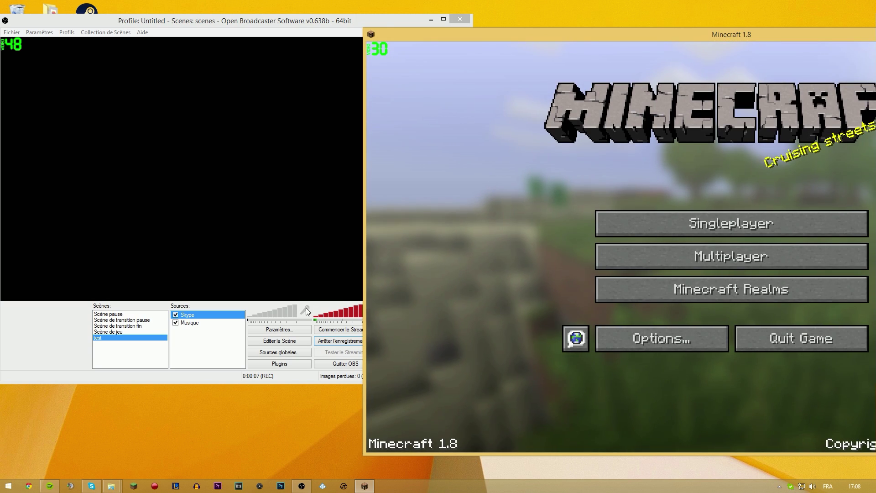
{"action": "left_click", "coordinate": [689, 230]}
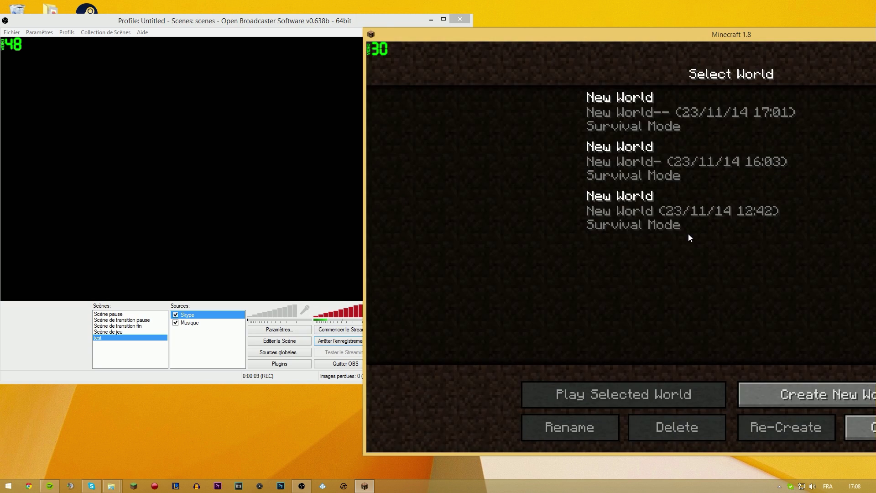
Disable the Skype and Musique sources, retest the Minecraft menu sounds and close the game
{"action": "left_click", "coordinate": [176, 315]}
{"action": "left_click", "coordinate": [175, 322]}
{"action": "left_click", "coordinate": [860, 428]}
{"action": "left_click", "coordinate": [671, 231]}
{"action": "left_click", "coordinate": [849, 428]}
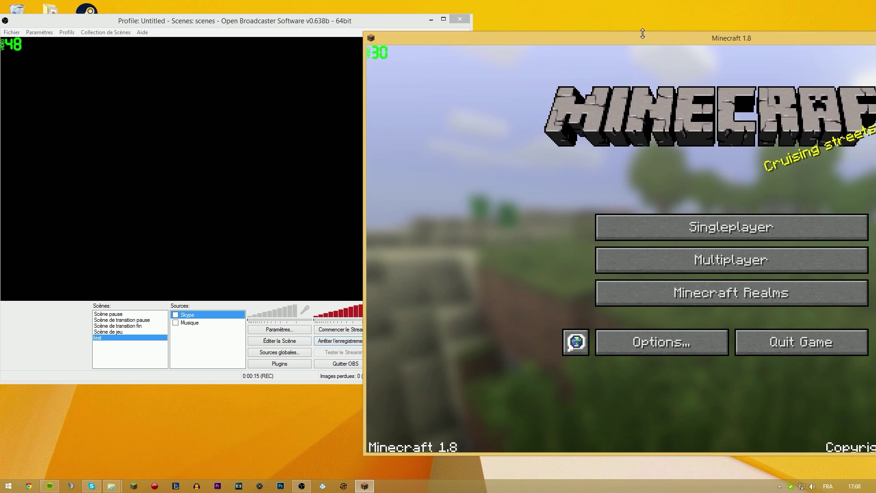
{"action": "left_click_drag", "start_coordinate": [615, 30], "coordinate": [381, 70]}
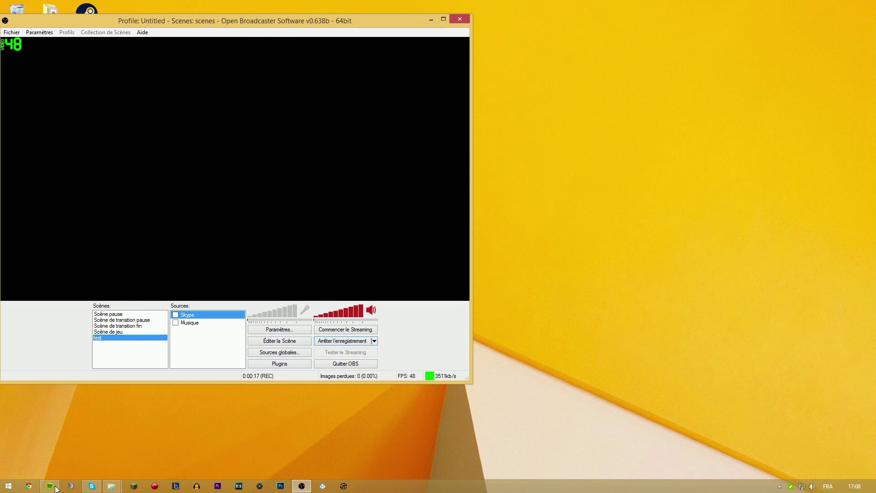
Switch to Spotify, place it beside OBS and play the current track at a lower volume
{"action": "left_click", "coordinate": [49, 486]}
{"action": "left_click_drag", "start_coordinate": [401, 96], "coordinate": [725, 55]}
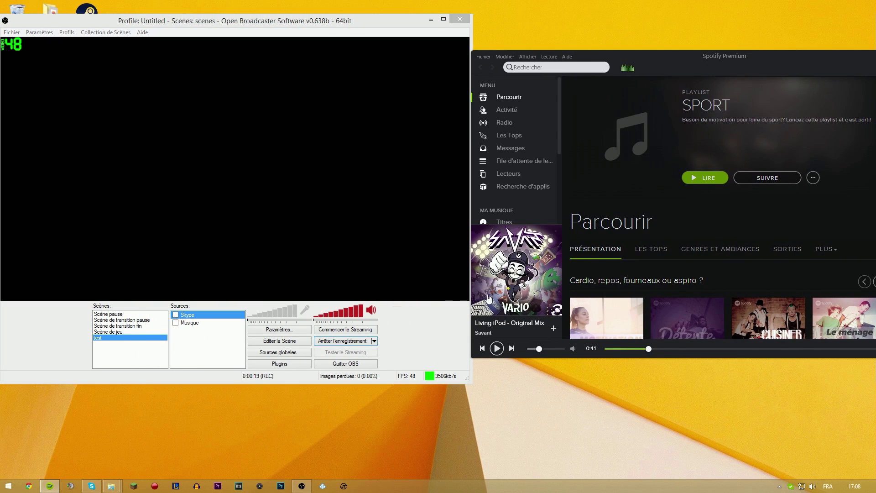
{"action": "left_click", "coordinate": [496, 348]}
{"action": "left_click", "coordinate": [534, 351]}
Test the music level in OBS by enabling the Musique source, pausing the Spotify track and disabling the source again
{"action": "left_click", "coordinate": [176, 323]}
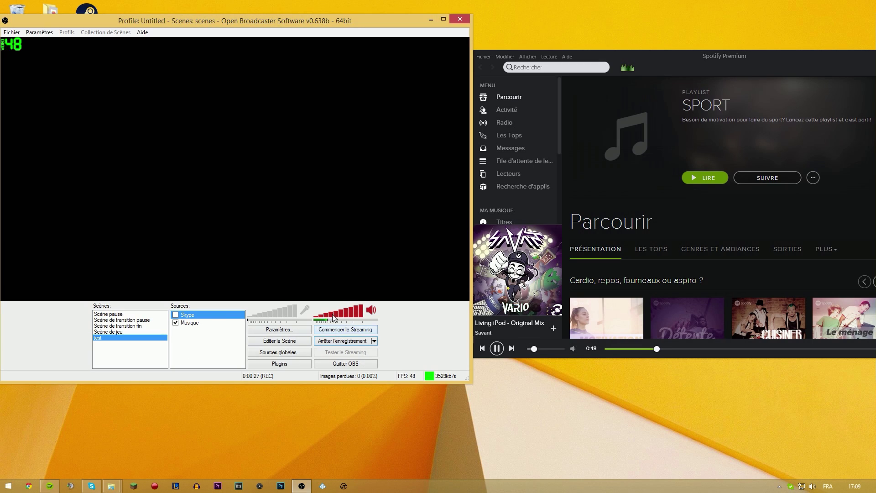
{"action": "left_click", "coordinate": [501, 351]}
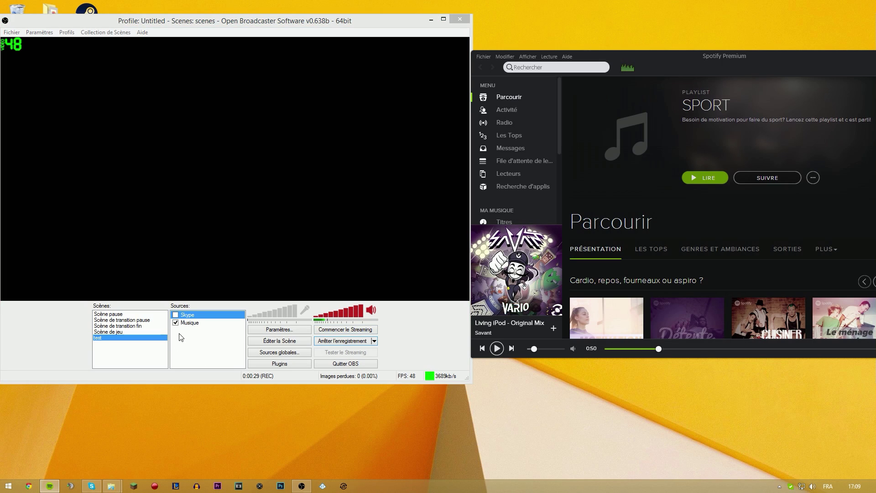
{"action": "left_click", "coordinate": [175, 322]}
Put the Spotify window away and close OBS
{"action": "left_click_drag", "start_coordinate": [299, 18], "coordinate": [406, 22]}
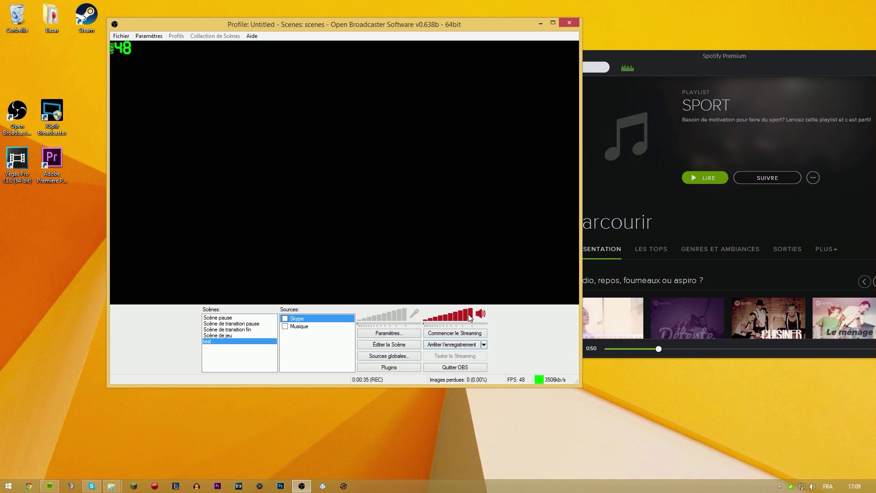
{"action": "left_click", "coordinate": [641, 360]}
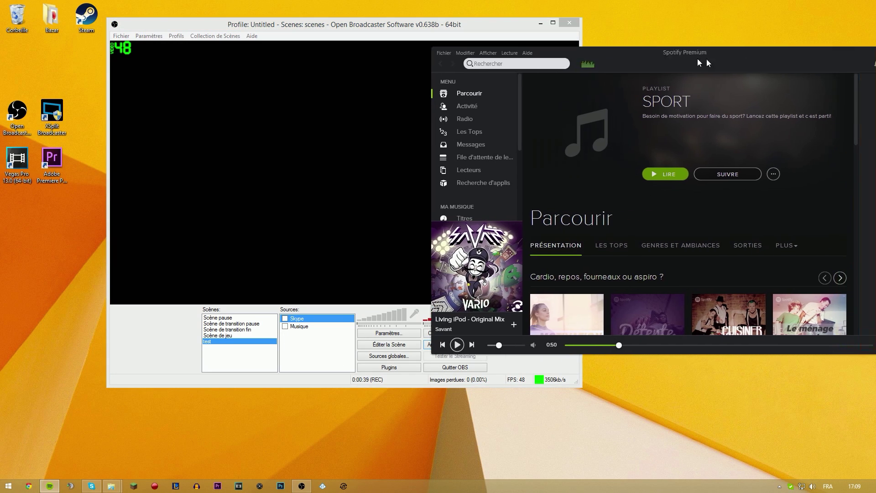
{"action": "left_click_drag", "start_coordinate": [697, 58], "coordinate": [398, 122]}
{"action": "left_click", "coordinate": [616, 115]}
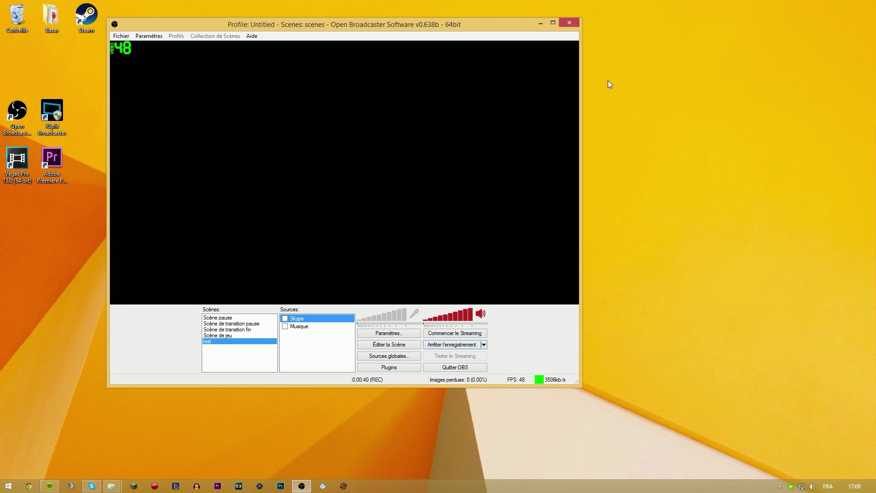
{"action": "left_click", "coordinate": [568, 22]}
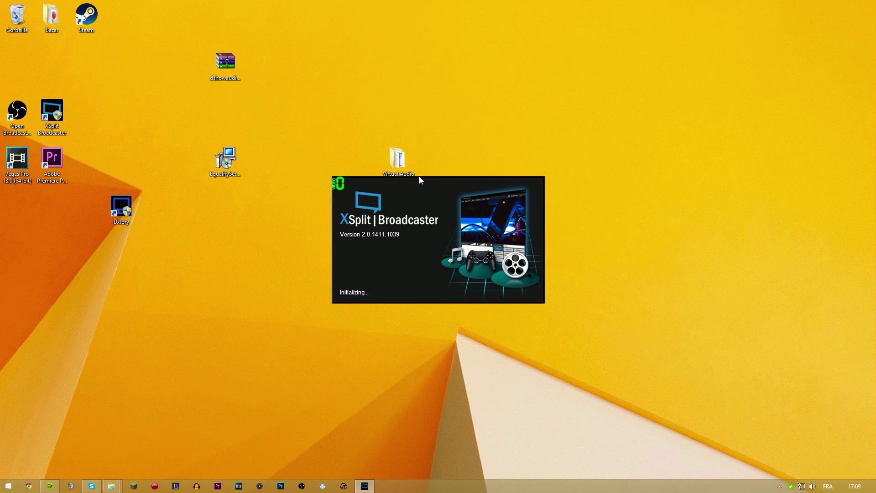
Switch to XSplit Broadcaster, dismiss the system time warning and continue loading the current presentation
{"action": "left_click_drag", "start_coordinate": [396, 158], "coordinate": [189, 64]}
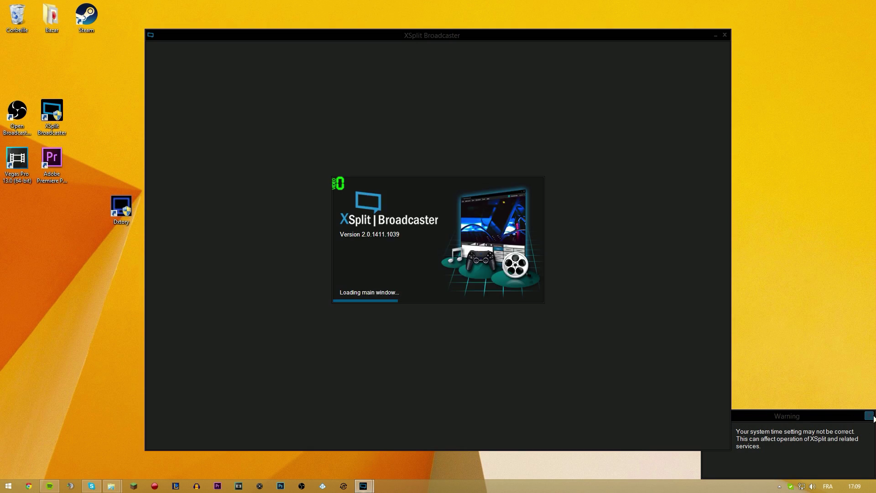
{"action": "left_click", "coordinate": [868, 416]}
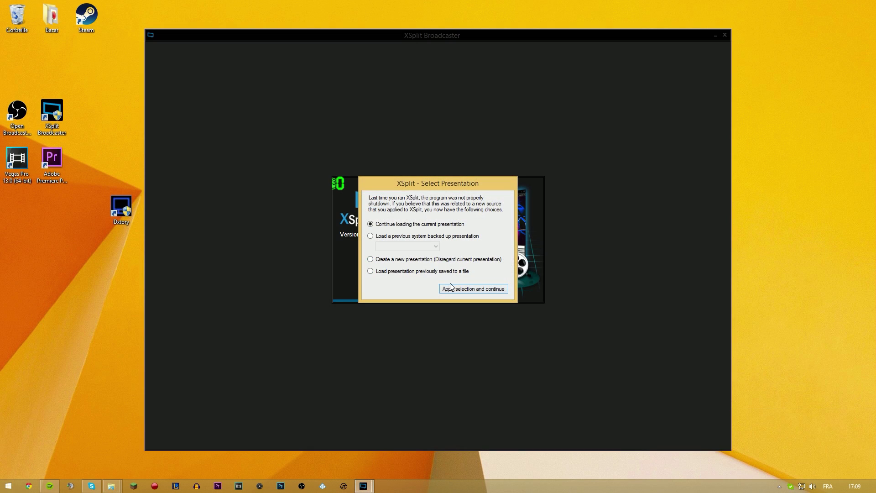
{"action": "left_click", "coordinate": [471, 287]}
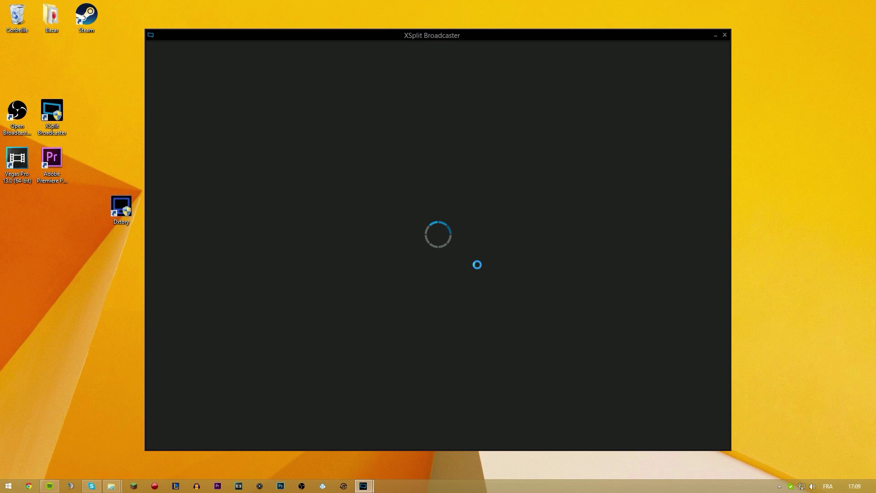
{"action": "left_click", "coordinate": [779, 485]}
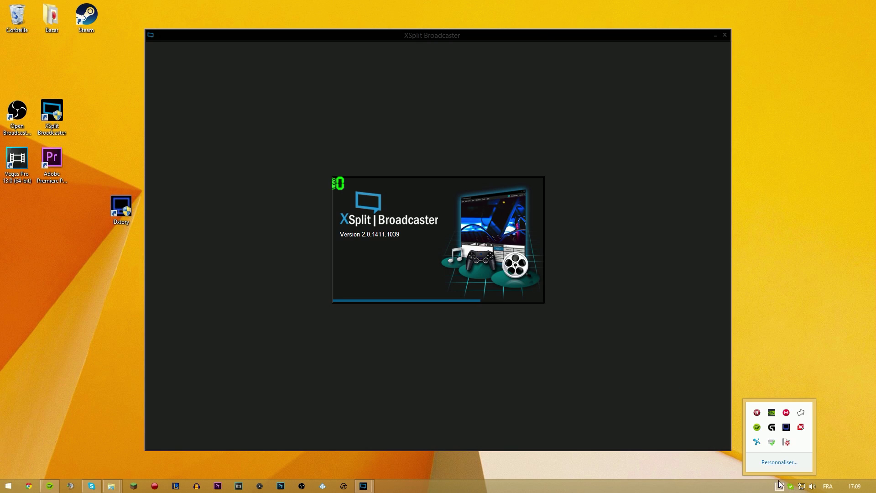
{"action": "right_click", "coordinate": [782, 432]}
{"action": "left_click", "coordinate": [798, 424]}
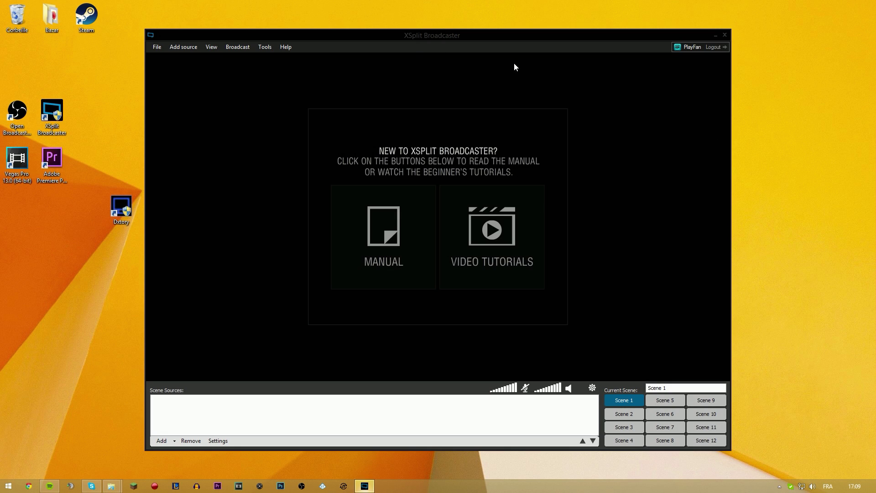
Set the System Sound device to Line 1 (Virtual Audio Cable) in the general audio settings and accept the warning
{"action": "left_click", "coordinate": [265, 47]}
{"action": "left_click", "coordinate": [278, 76]}
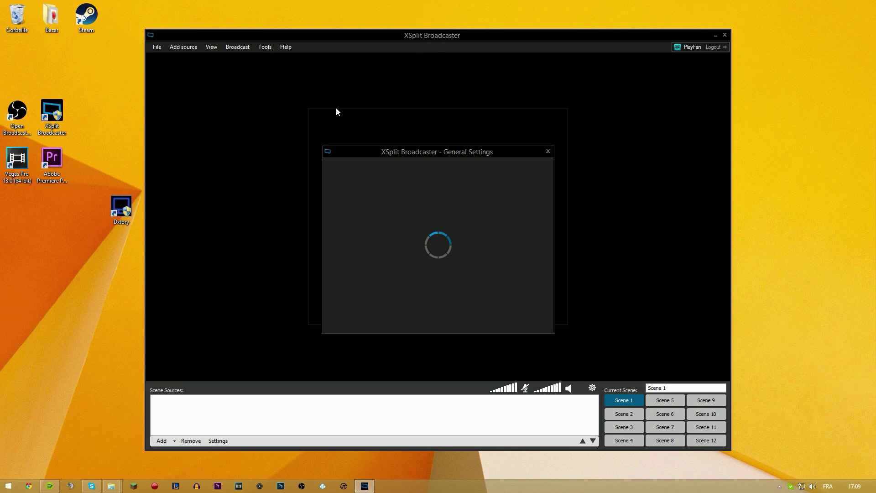
{"action": "left_click", "coordinate": [394, 177]}
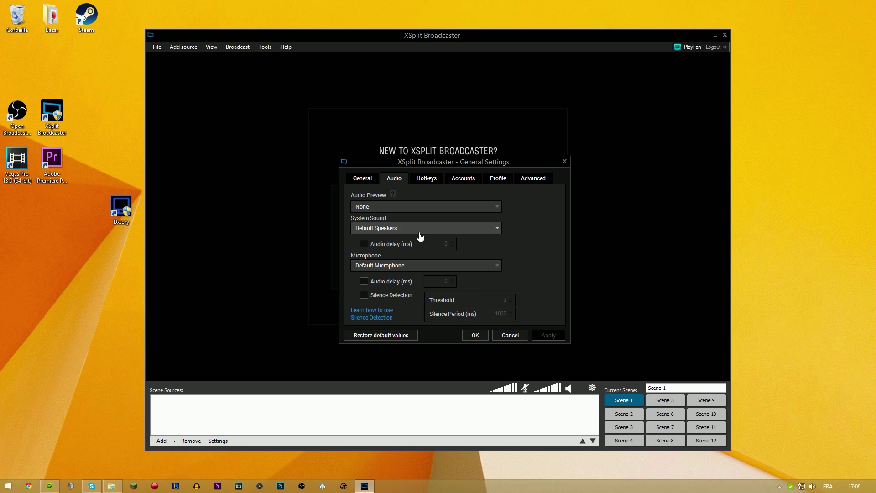
{"action": "left_click", "coordinate": [407, 229]}
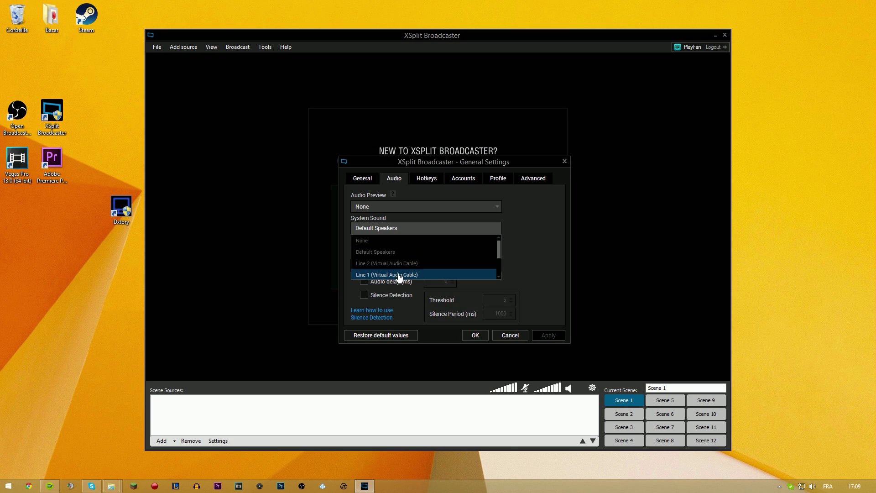
{"action": "left_click", "coordinate": [400, 275]}
{"action": "left_click", "coordinate": [518, 273]}
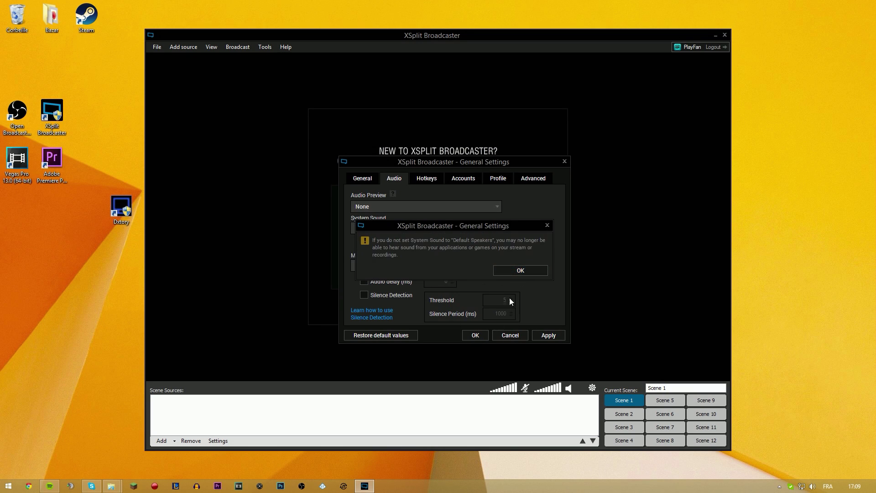
{"action": "left_click", "coordinate": [477, 336]}
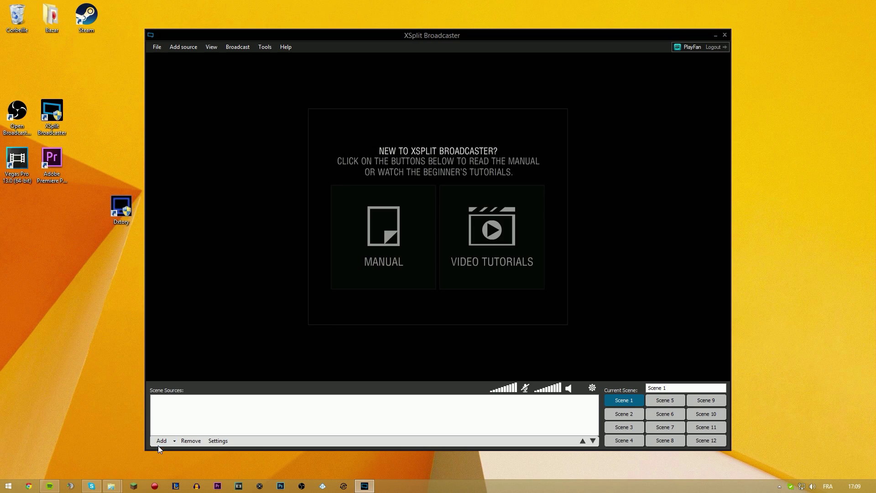
Try to add Line 2 and Line 3 (Virtual Audio Cable) as audio device sources to Scene 1, closing the crashed program
{"action": "left_click", "coordinate": [162, 440]}
{"action": "mouse_move", "coordinate": [212, 440]}
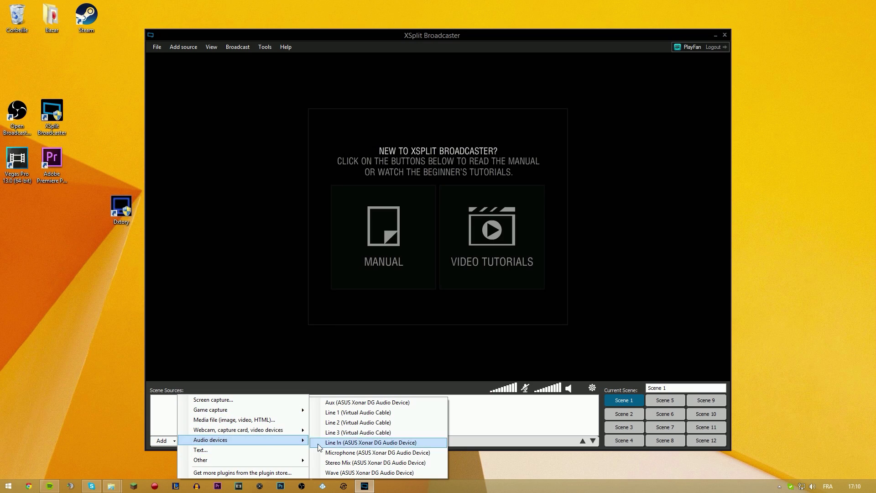
{"action": "left_click", "coordinate": [359, 425]}
{"action": "left_click", "coordinate": [162, 440]}
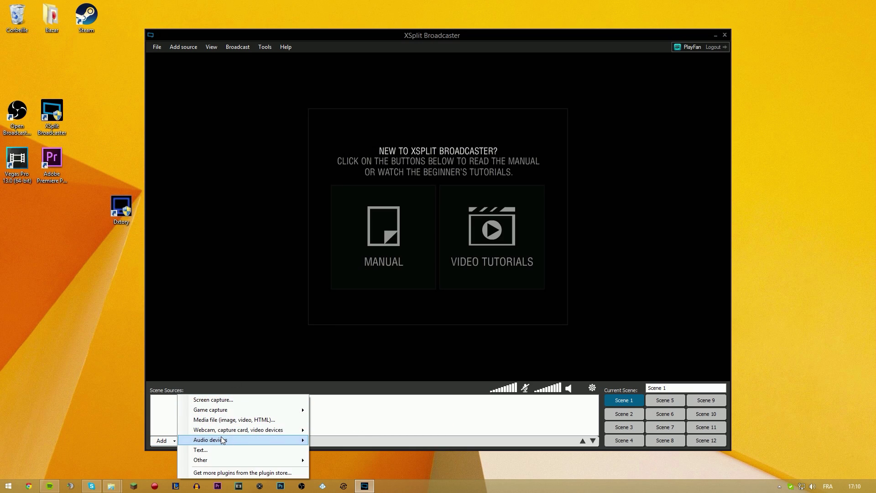
{"action": "mouse_move", "coordinate": [221, 437]}
{"action": "left_click", "coordinate": [360, 433]}
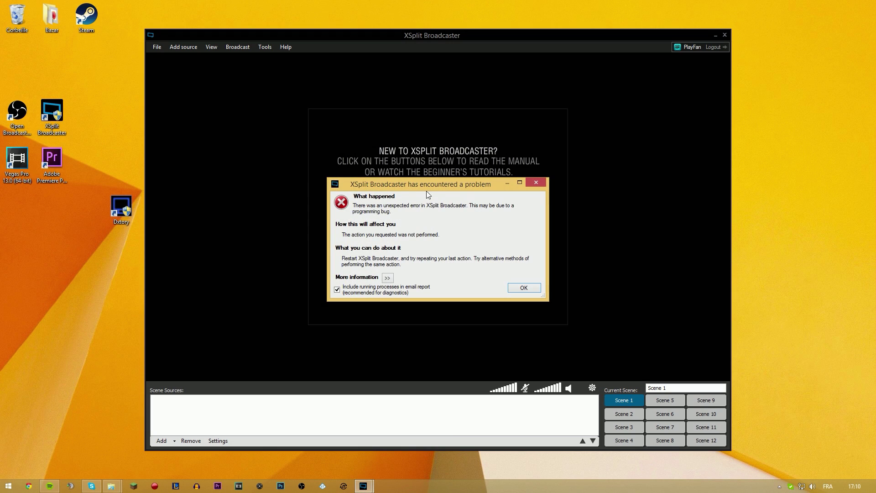
{"action": "left_click", "coordinate": [511, 287]}
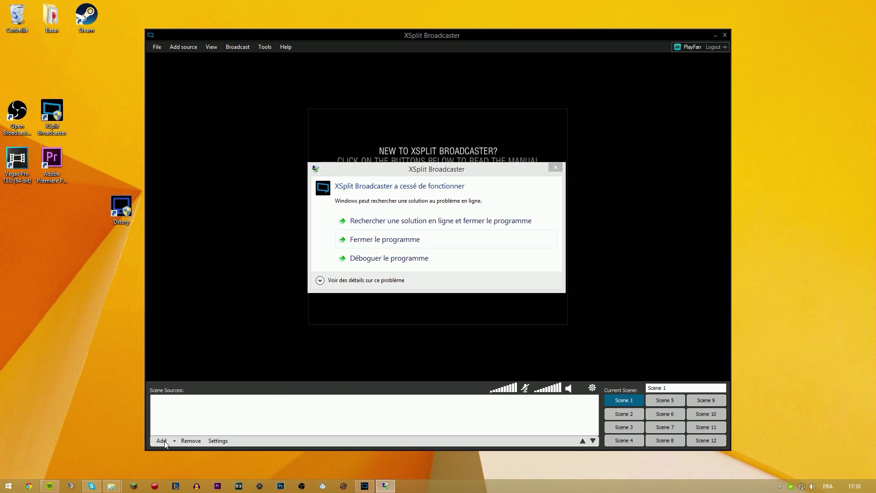
{"action": "key", "text": "Return"}
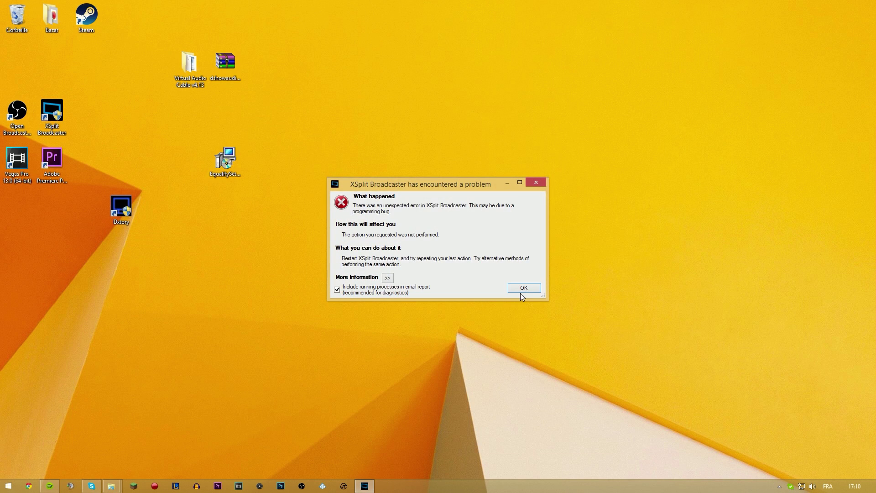
{"action": "left_click", "coordinate": [518, 288]}
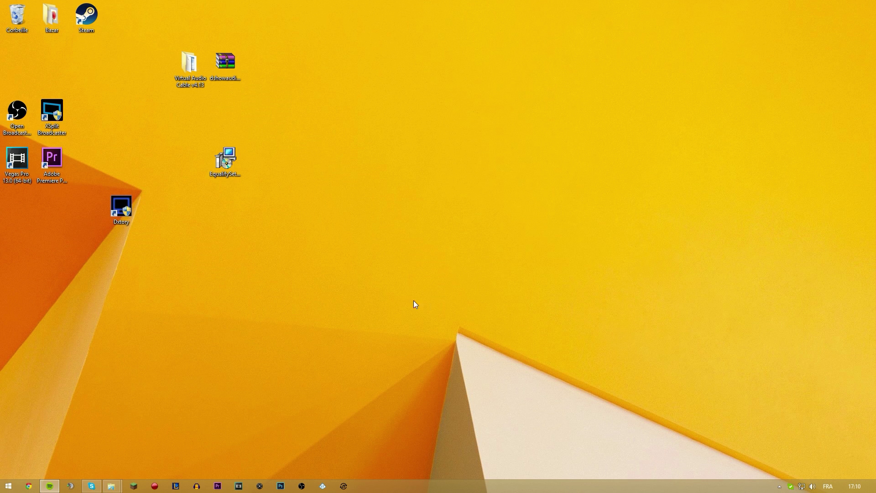
{"action": "left_click_drag", "start_coordinate": [359, 293], "coordinate": [540, 390]}
{"action": "left_click_drag", "start_coordinate": [140, 351], "coordinate": [486, 218]}
{"action": "left_click_drag", "start_coordinate": [359, 123], "coordinate": [515, 247]}
{"action": "left_click_drag", "start_coordinate": [701, 192], "coordinate": [340, 449]}
{"action": "left_click_drag", "start_coordinate": [268, 251], "coordinate": [542, 429]}
{"action": "left_click_drag", "start_coordinate": [301, 227], "coordinate": [687, 447]}
{"action": "left_click_drag", "start_coordinate": [304, 193], "coordinate": [283, 205]}
Group the Dxtory shortcut, Equalify setup, DShowAudioPlugin archive and Virtual Audio Cable folder with the other desktop icons
{"action": "left_click_drag", "start_coordinate": [105, 208], "coordinate": [21, 68]}
{"action": "left_click_drag", "start_coordinate": [224, 160], "coordinate": [80, 69]}
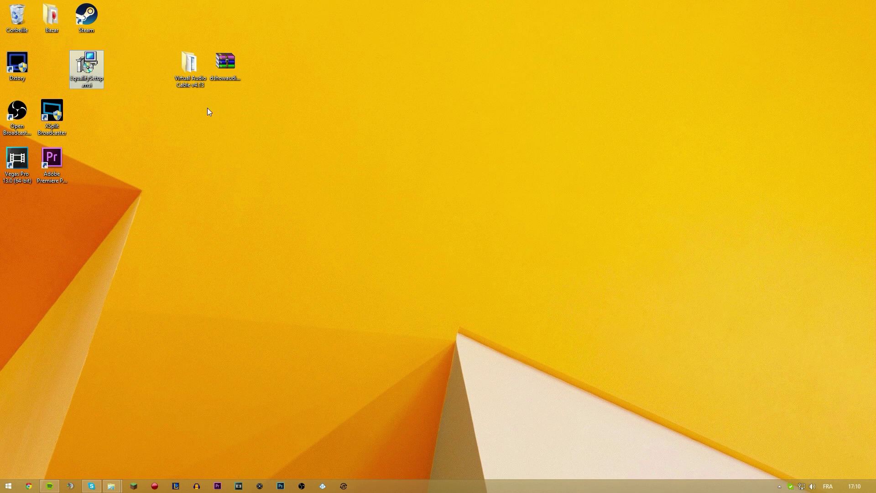
{"action": "left_click_drag", "start_coordinate": [230, 68], "coordinate": [220, 102]}
{"action": "left_click_drag", "start_coordinate": [35, 57], "coordinate": [37, 58]}
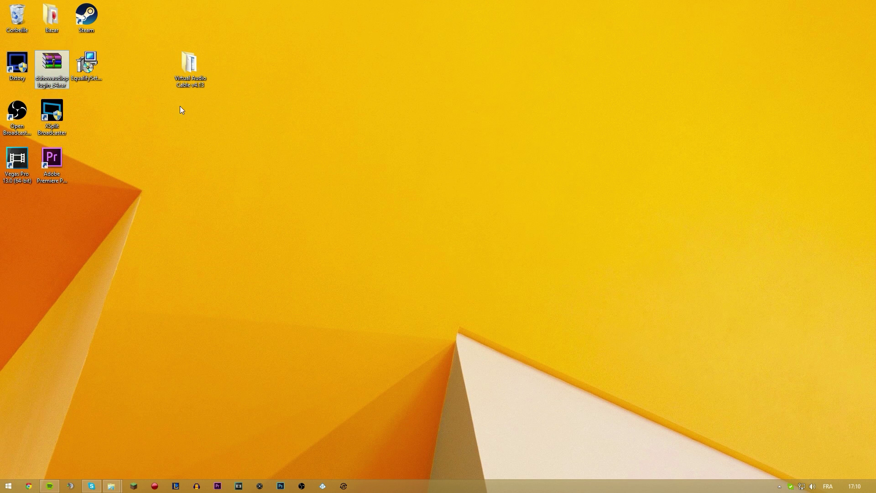
{"action": "left_click_drag", "start_coordinate": [190, 68], "coordinate": [109, 119]}
{"action": "left_click_drag", "start_coordinate": [293, 160], "coordinate": [701, 445]}
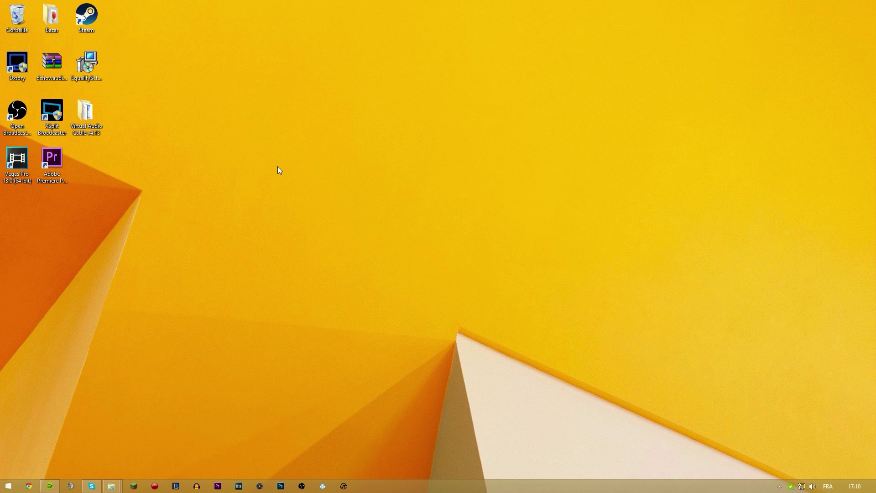
{"action": "left_click_drag", "start_coordinate": [278, 167], "coordinate": [701, 440]}
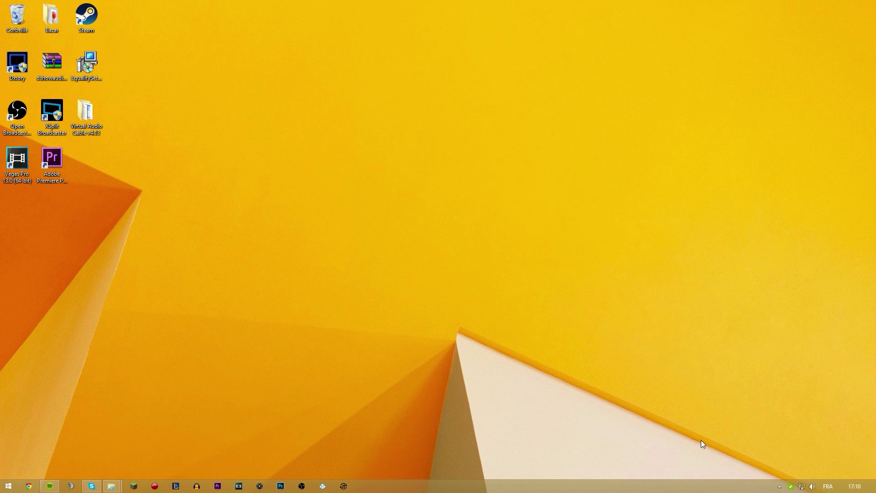